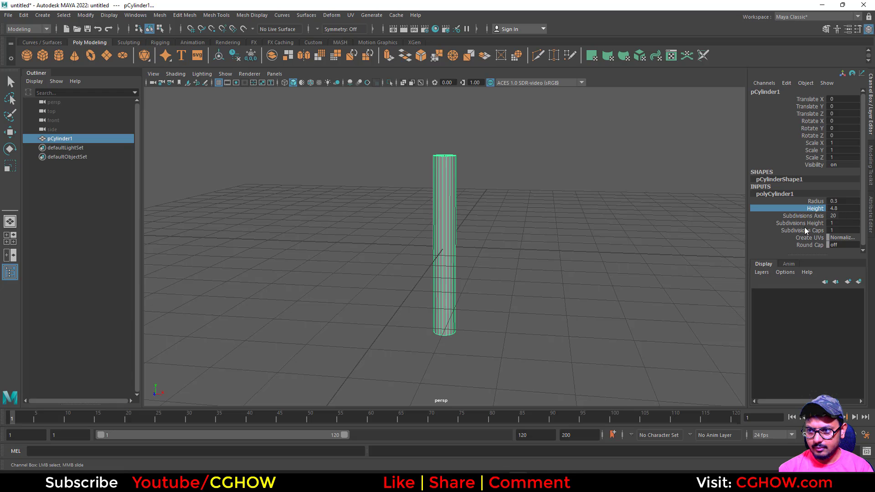
Set the cylinder's height subdivisions to 4 and delete its top and bottom cap faces.
left_click(803, 223)
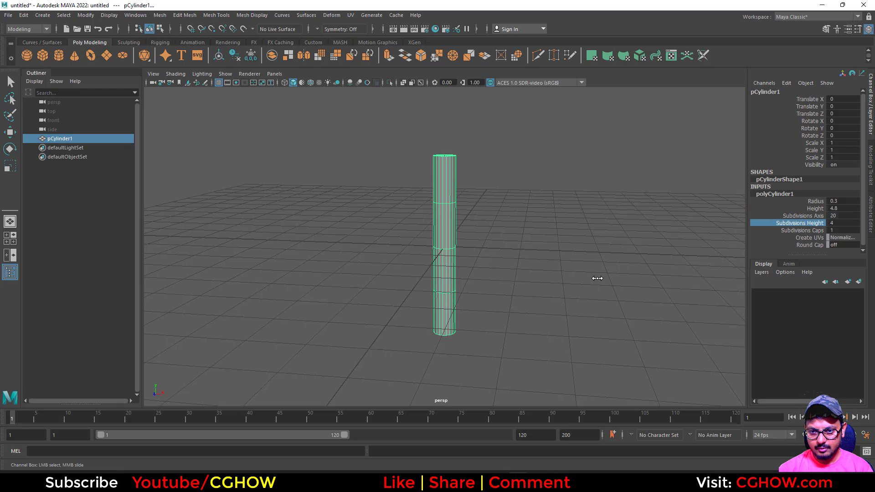
key("5")
right_click(450, 178)
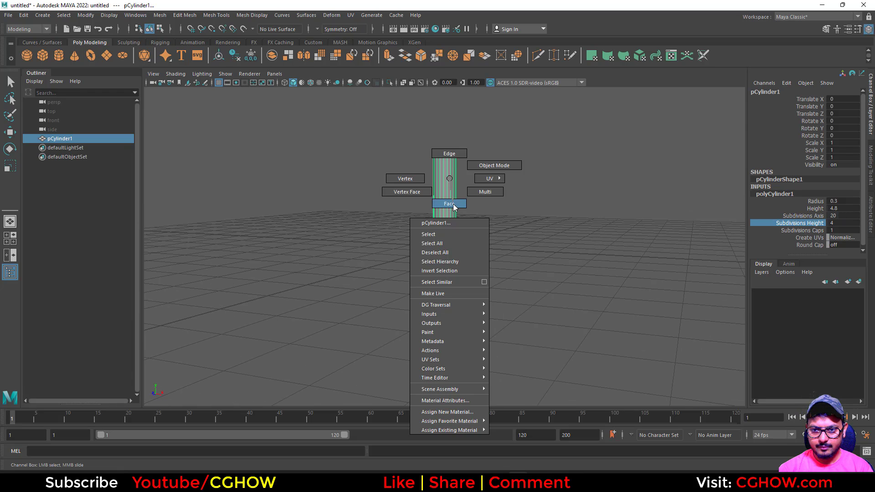
left_click(450, 204)
left_click_drag(298, 90, 573, 405)
left_click_drag(534, 358, 556, 349)
left_click(510, 293)
left_click_drag(486, 303, 517, 247, "alt")
Move all the cylinder's faces down about 2.4 units so its upper end sits at the object's pivot.
right_click(454, 186)
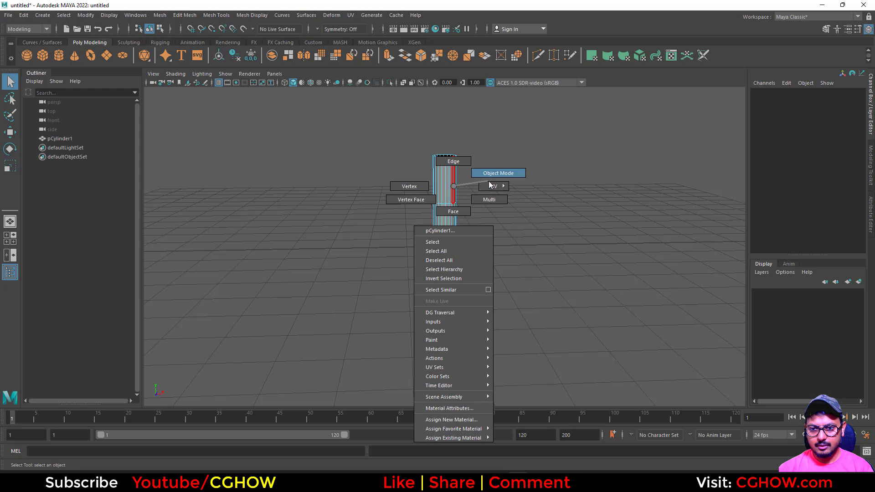
right_click_drag(457, 210, 456, 212)
double_click(451, 208)
key("w")
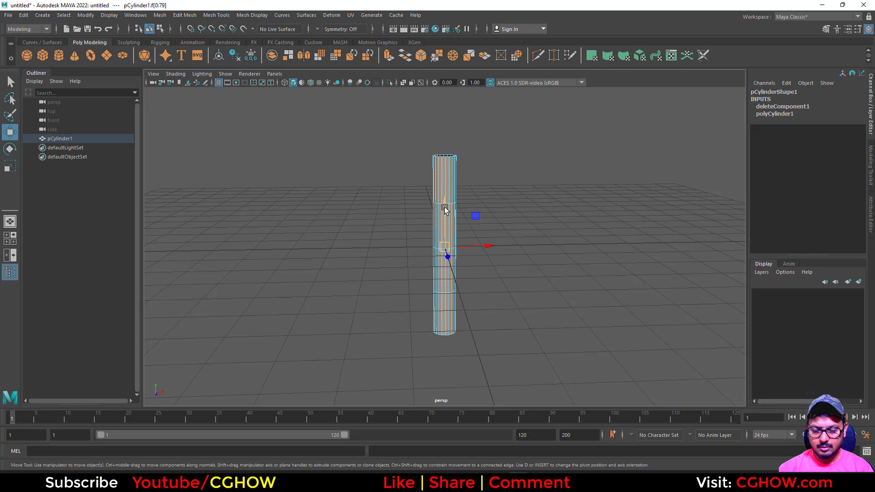
left_click_drag(445, 209, 445, 285)
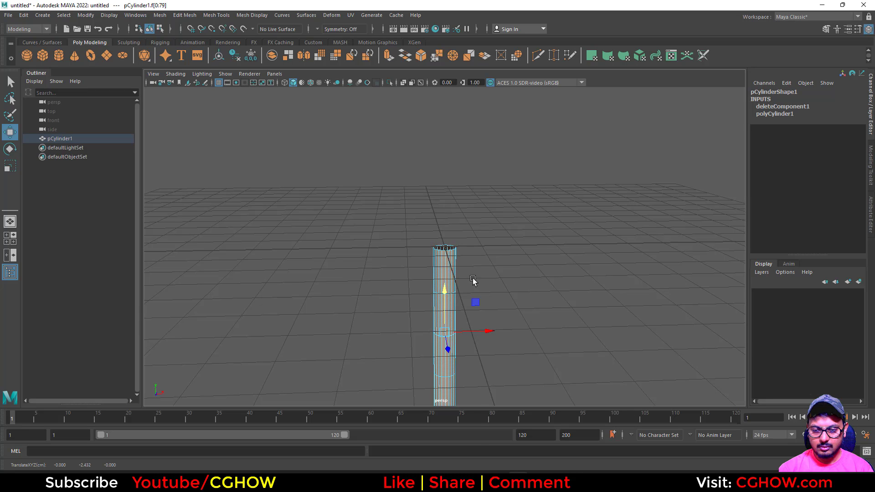
right_click_drag(440, 254, 464, 243)
middle_click_drag(552, 329, 548, 234, "alt")
left_click_drag(548, 233, 459, 283, "alt")
Flare the tube's lower end by strongly enlarging the bottom vertex ring and slightly enlarging the ring above it.
right_click(449, 279)
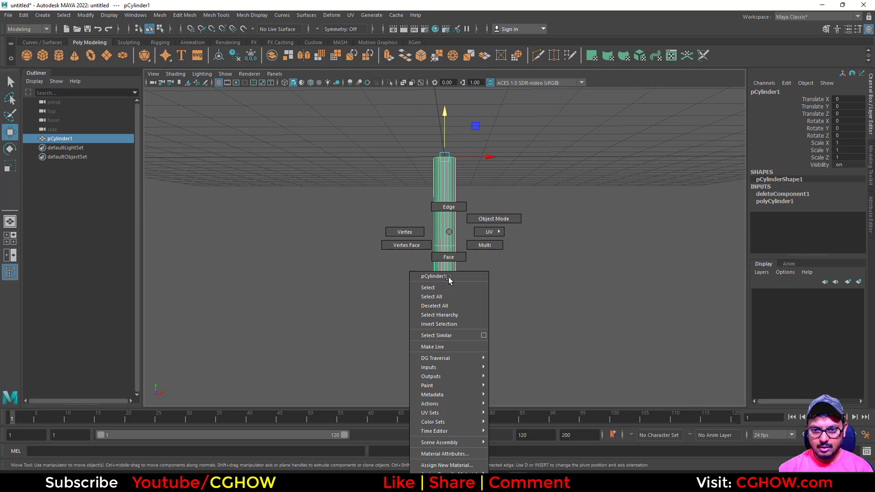
left_click(412, 234)
left_click_drag(413, 312, 505, 344)
key("r")
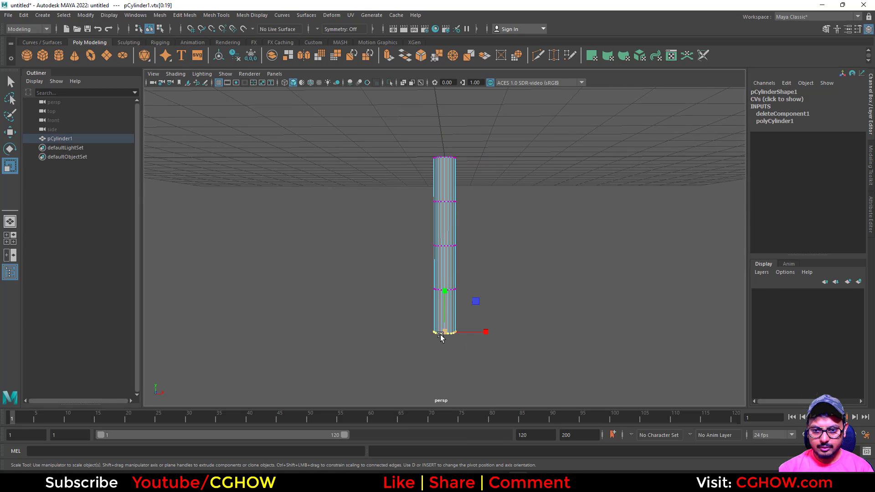
left_click_drag(440, 336, 461, 336)
left_click_drag(399, 269, 488, 306)
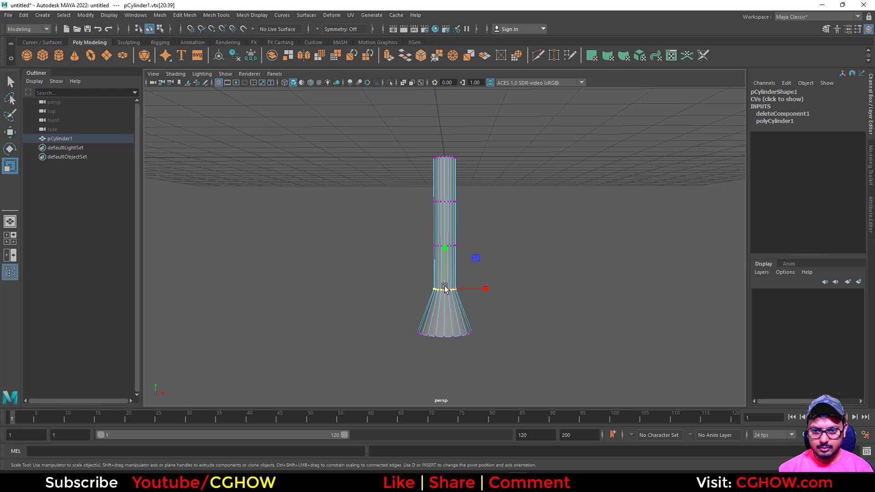
left_click_drag(445, 288, 450, 290)
Taper the tube upward, scaling the top vertex ring to about 0.59, the one below to 0.70 and the middle ring to 0.79.
left_click_drag(405, 225, 451, 249)
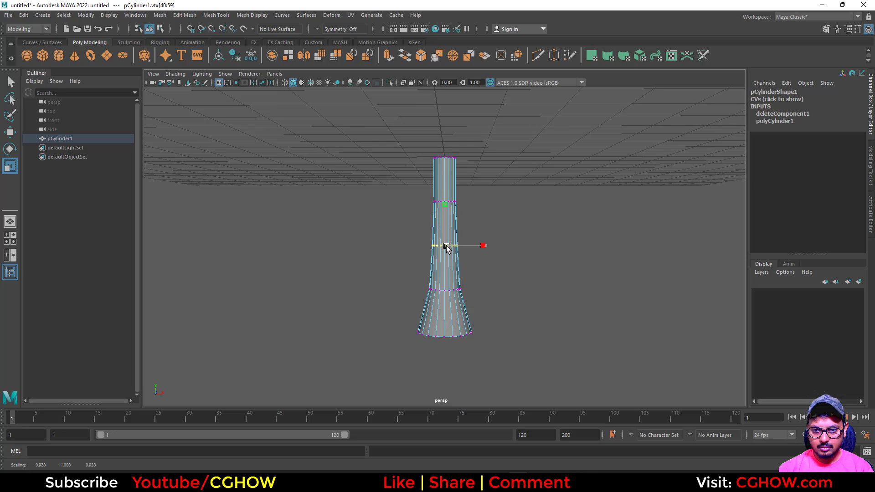
left_click_drag(401, 144, 434, 161)
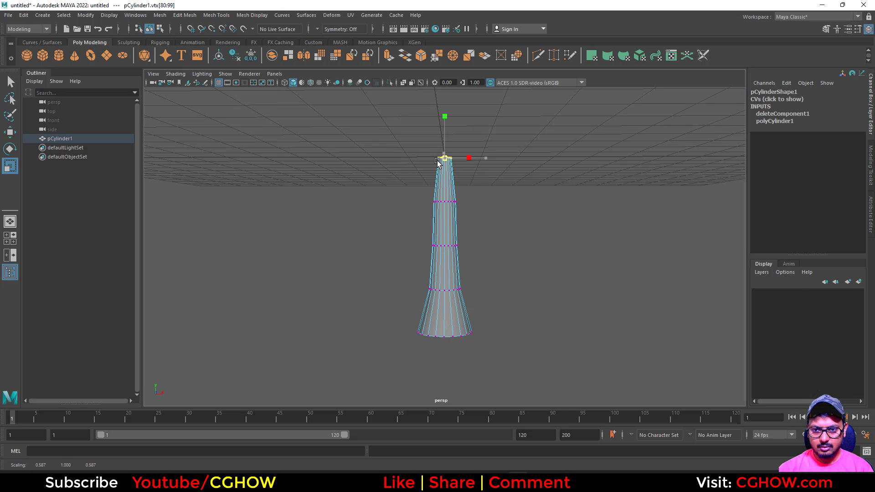
left_click_drag(445, 205, 441, 205)
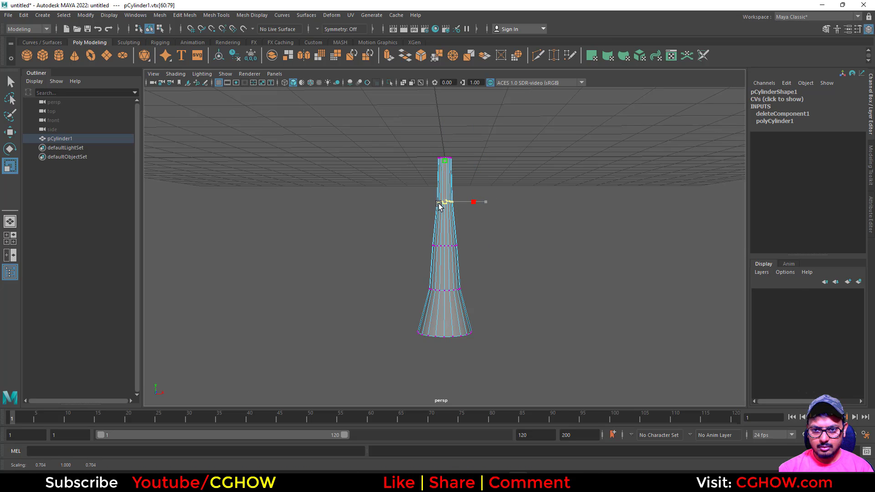
left_click_drag(421, 236, 446, 247)
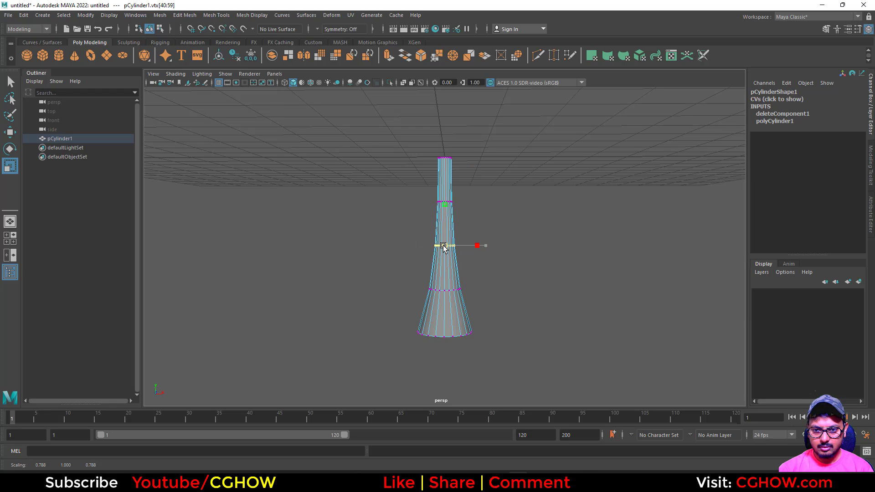
Offset the four lower vertex rings along X, placing the second-lowest ring near X 0.54 and the middle ring near X 0.44.
left_click_drag(428, 278, 417, 178, "alt")
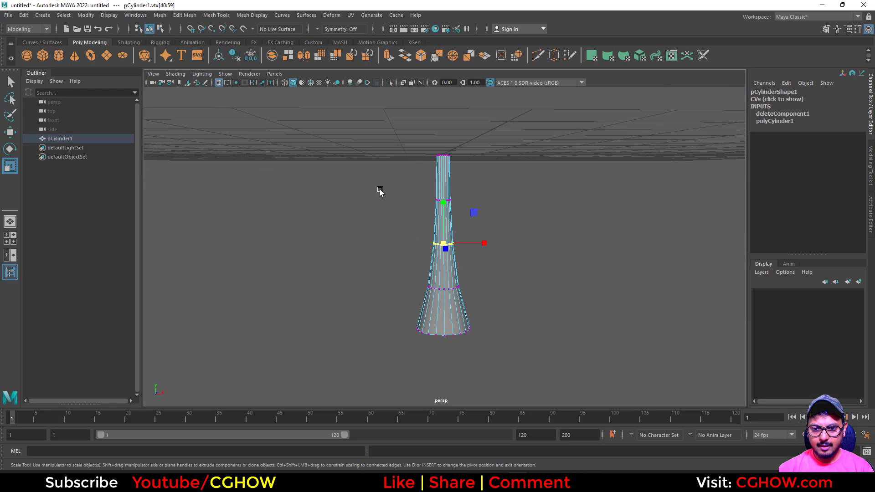
left_click_drag(401, 245, 521, 346)
key("w")
left_click_drag(489, 268, 497, 268)
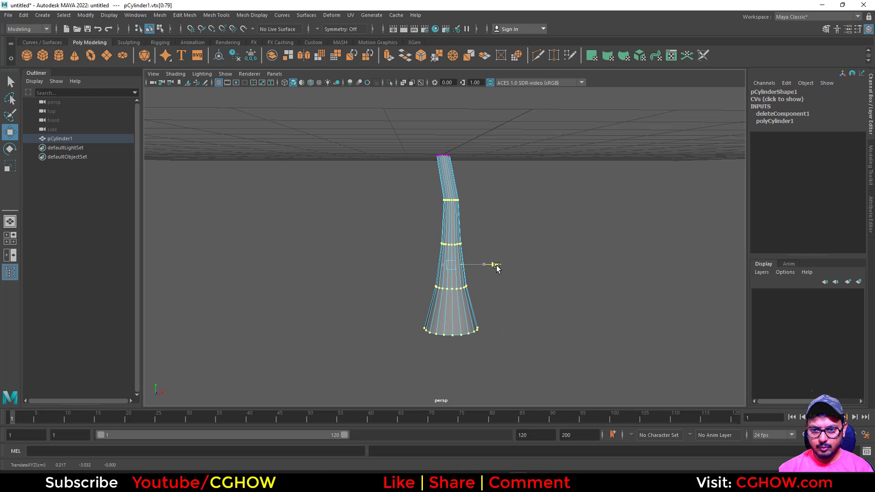
left_click_drag(494, 332, 399, 319, "alt")
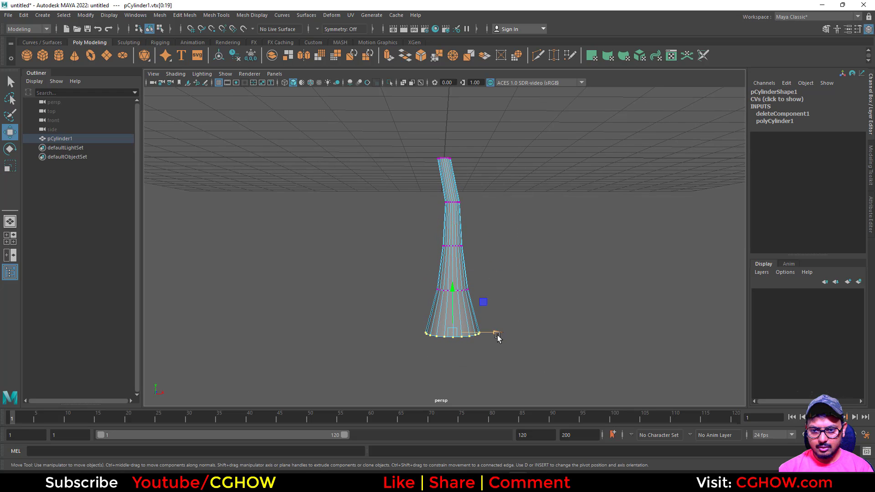
left_click_drag(497, 337, 511, 339)
left_click_drag(419, 277, 513, 296)
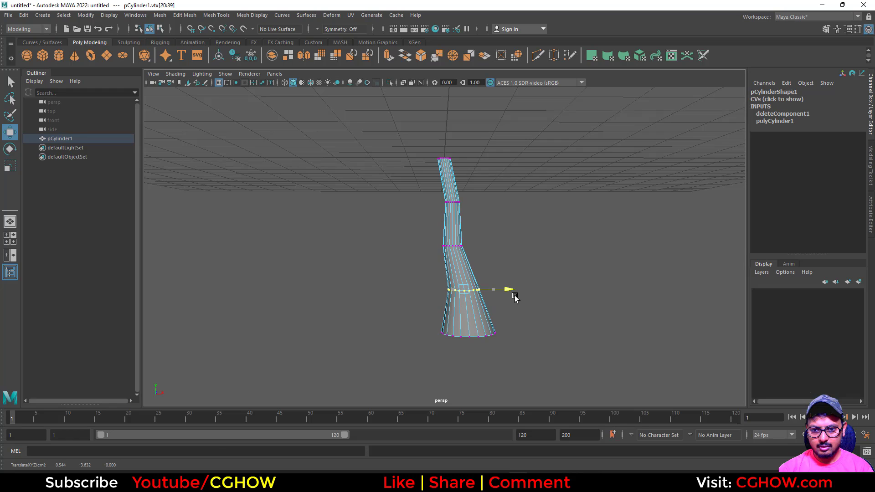
left_click_drag(420, 243, 503, 254)
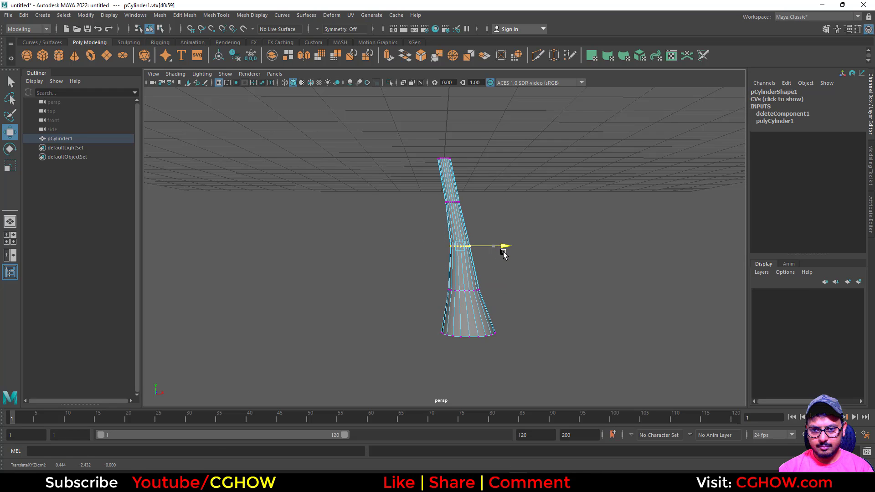
Move the second vertex ring from the top further along X and tilt it to follow the bend.
left_click_drag(423, 191, 518, 212)
key("e")
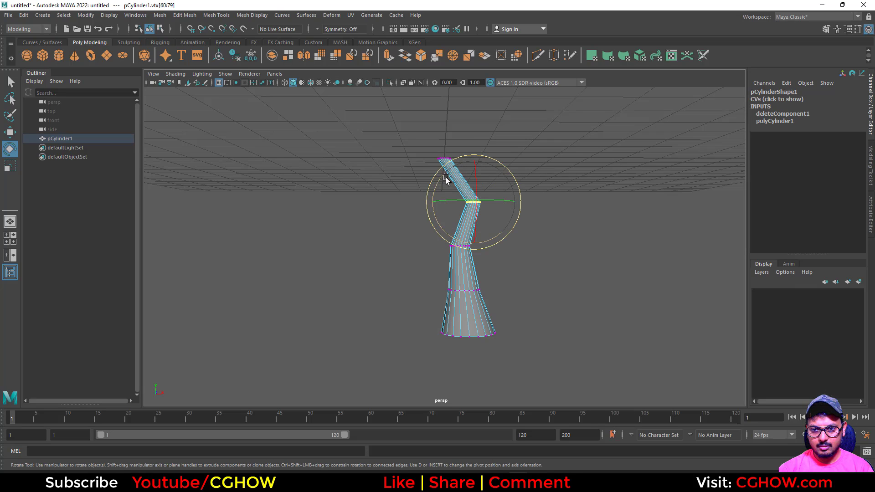
left_click_drag(445, 180, 434, 196)
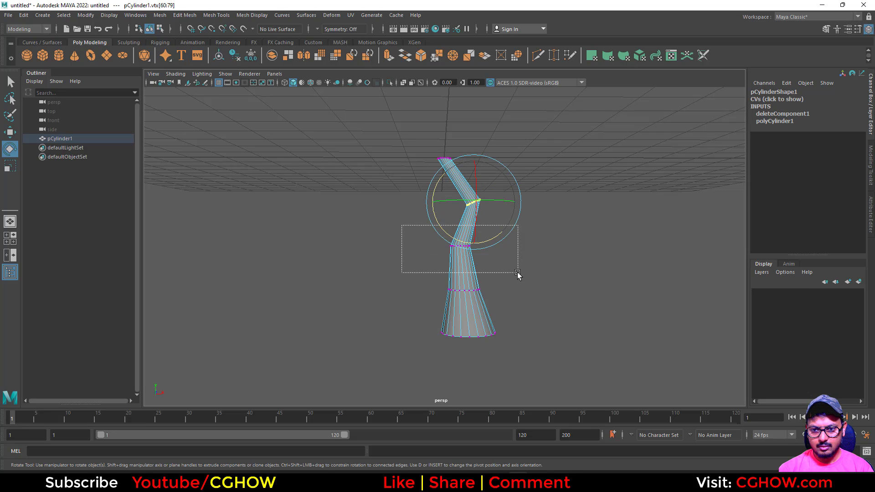
Smooth the curve by shifting the middle ring to about X 1.1, the bottom ring to about X 1.05 and the ring between them along X.
key("w")
left_click_drag(518, 272, 530, 252)
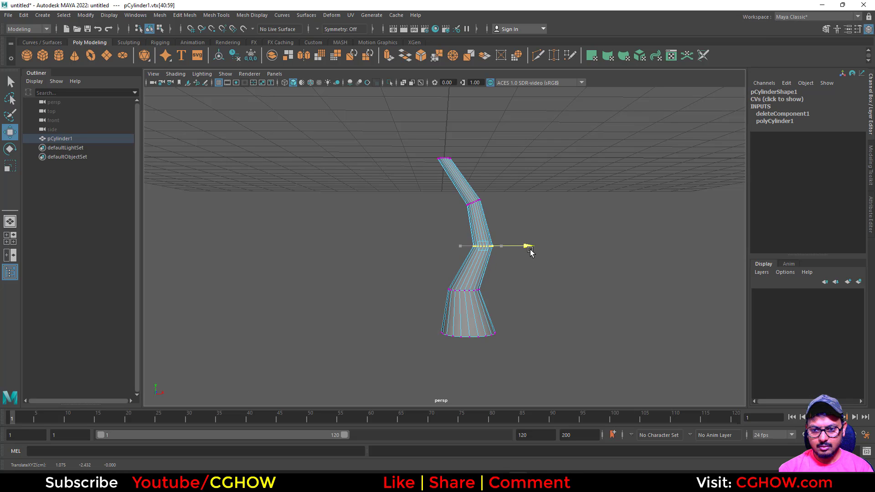
left_click_drag(431, 282, 524, 291)
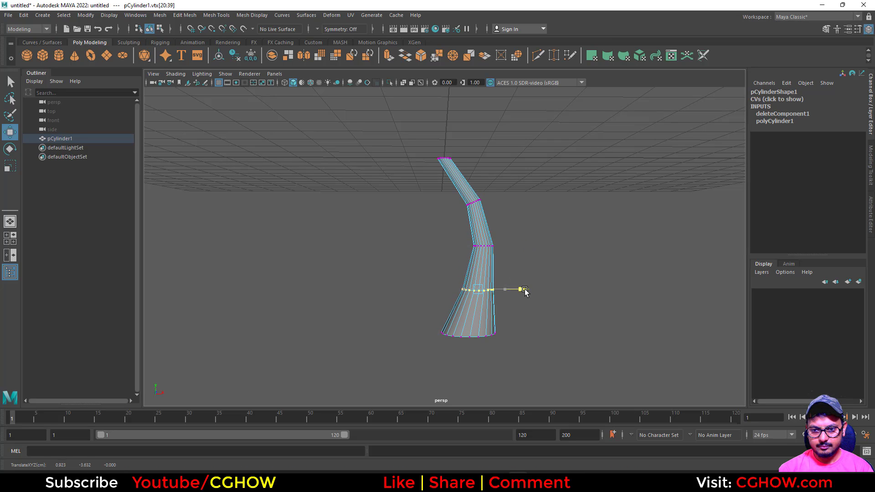
left_click_drag(375, 303, 528, 364)
left_click_drag(512, 332, 525, 335)
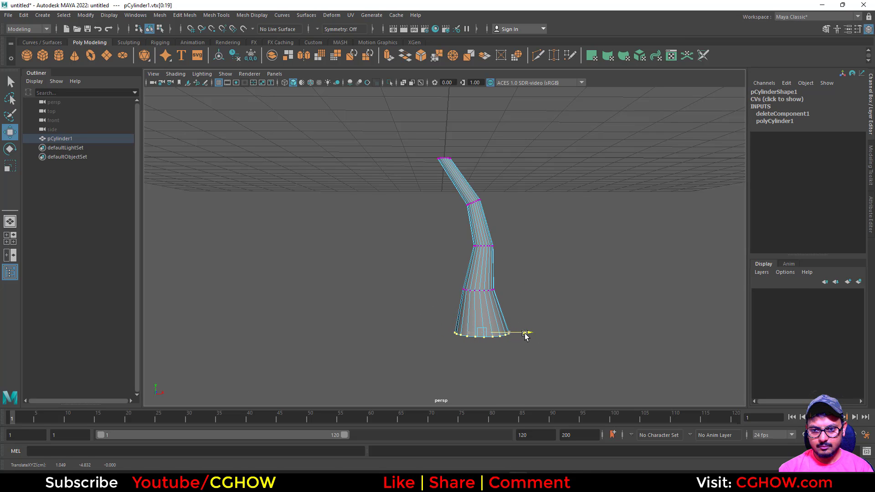
left_click_drag(426, 267, 556, 294)
Tilt the top vertex ring to follow the bend and scale it down to a narrower tip.
left_click_drag(414, 124, 477, 158)
key("e")
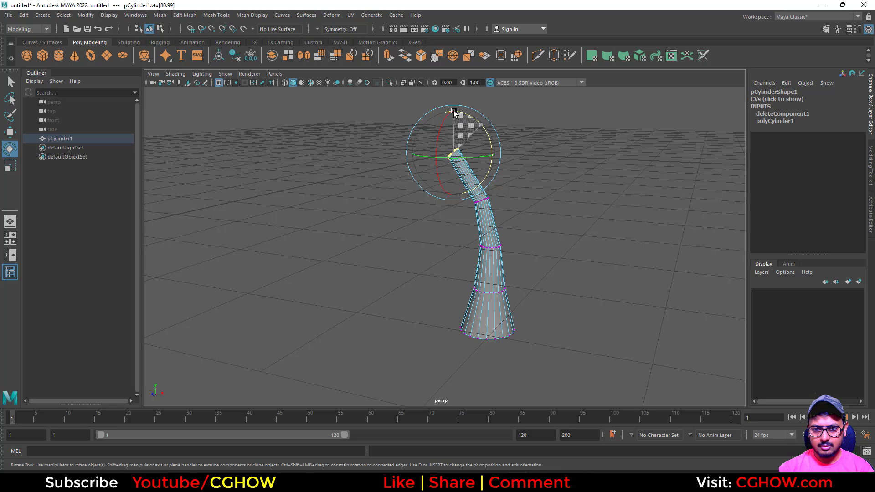
left_click_drag(454, 112, 454, 113)
key("r")
left_click_drag(453, 155, 451, 155)
key("w")
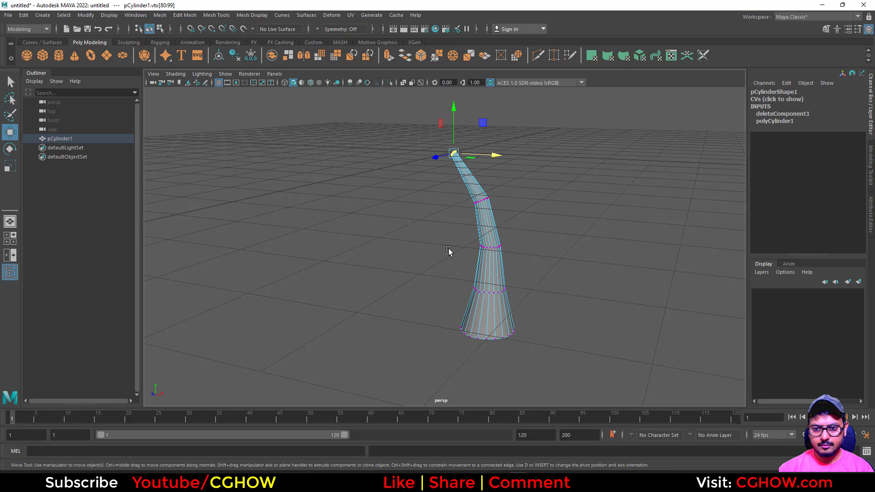
Nudge the second vertex ring from the top and move the bottom ring along X to about 1.35.
mouse_move(449, 250)
left_mouse_down("alt")
mouse_move(488, 256)
mouse_move(442, 238)
left_mouse_up("alt")
left_click_drag(464, 288, 421, 201, "alt")
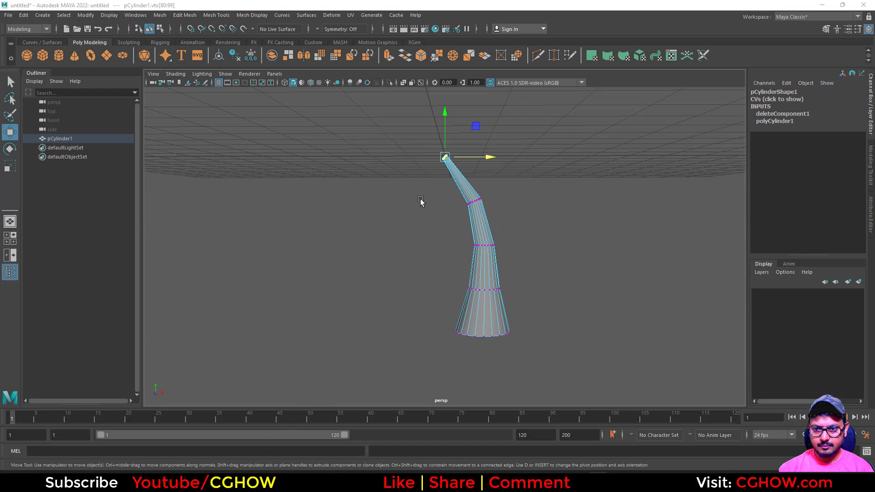
left_click_drag(480, 199, 476, 201)
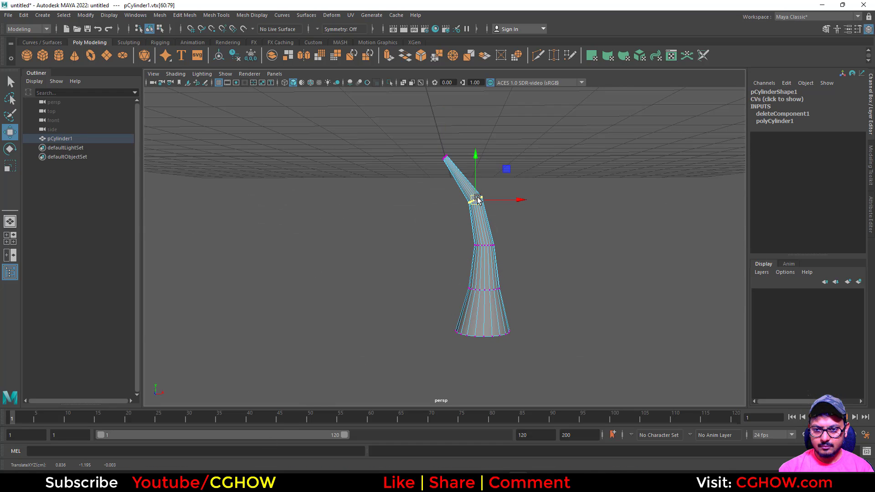
left_click_drag(400, 313, 540, 365)
left_click_drag(527, 332, 536, 331)
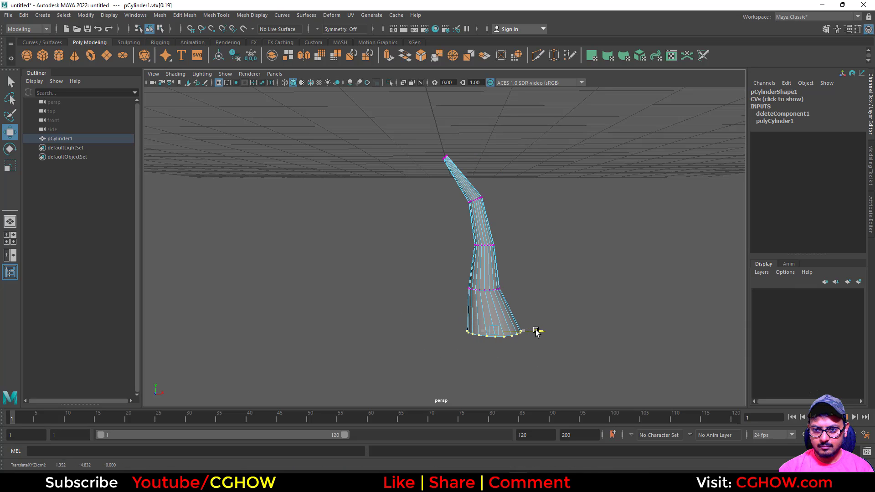
left_click_drag(439, 273, 485, 287)
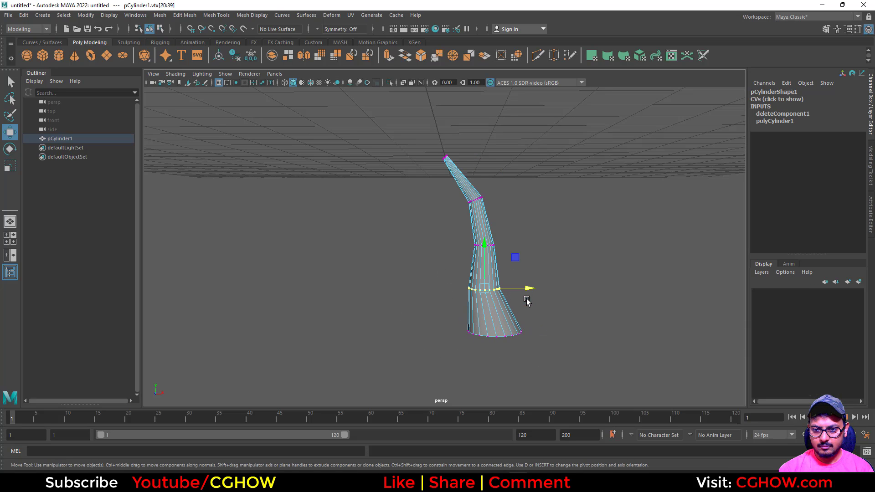
left_click(524, 293)
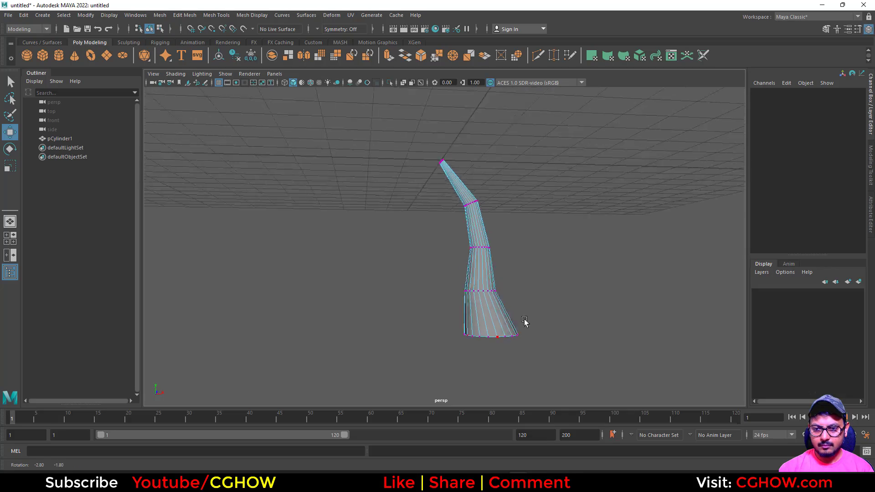
left_click_drag(470, 349, 483, 196, "alt")
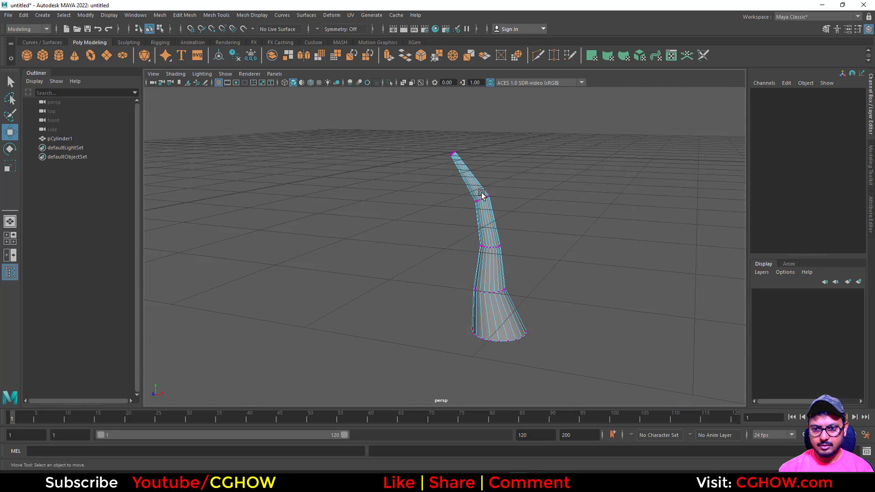
Select all of the tube's UVs in the UV Editor, normalize them to fill the 0–1 space, and close the UV windows.
key("F8")
left_click(672, 54)
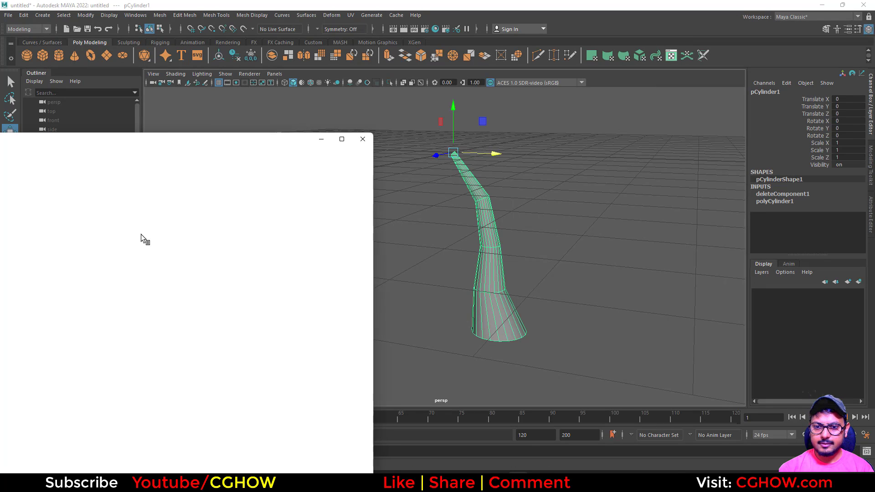
right_click_drag(146, 235, 126, 232)
key("ctrl+shift+a")
key("f")
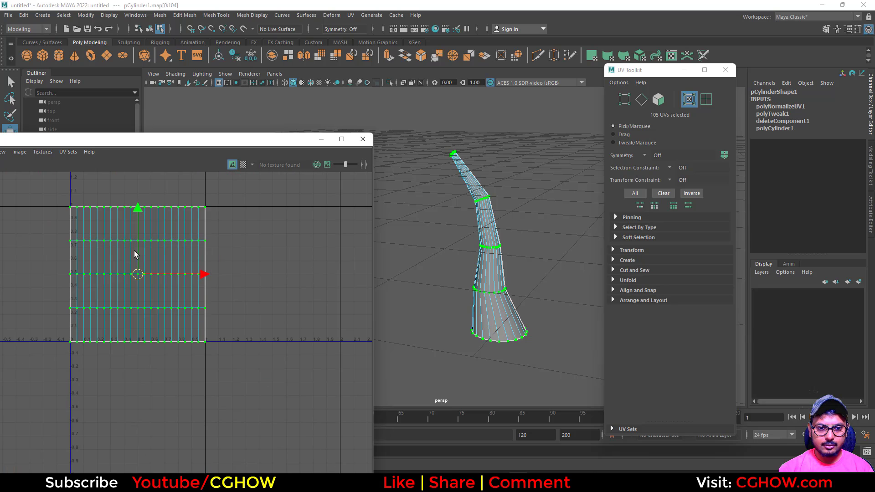
left_click(365, 138)
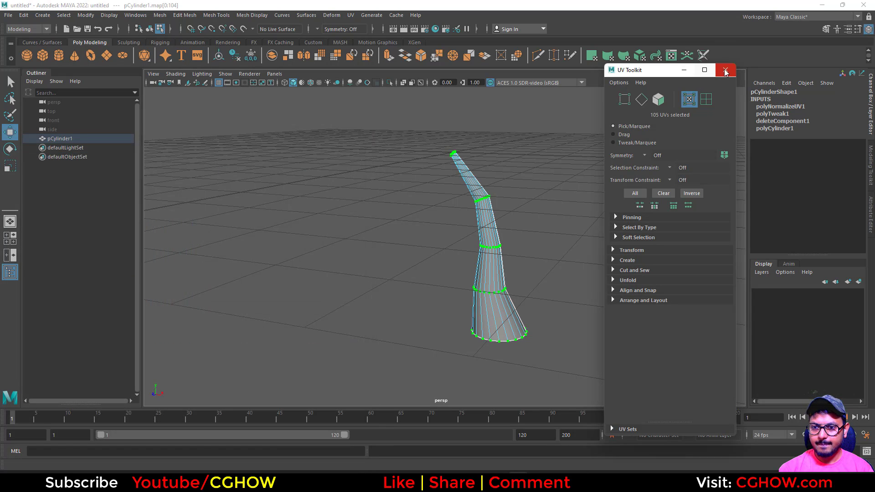
left_click(726, 70)
Return the tube to object mode and apply a Smooth with one division.
right_click_drag(519, 287, 559, 282, "alt")
left_click_drag(559, 283, 427, 234, "alt")
key("F8")
left_click_drag(519, 176, 451, 297, "alt")
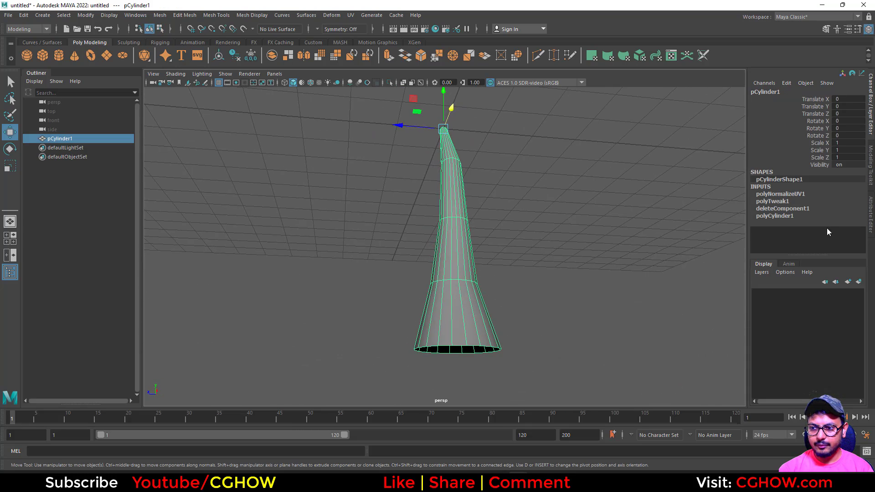
left_click_drag(451, 329, 452, 309, "alt")
right_click_drag(448, 241, 449, 253, "shift")
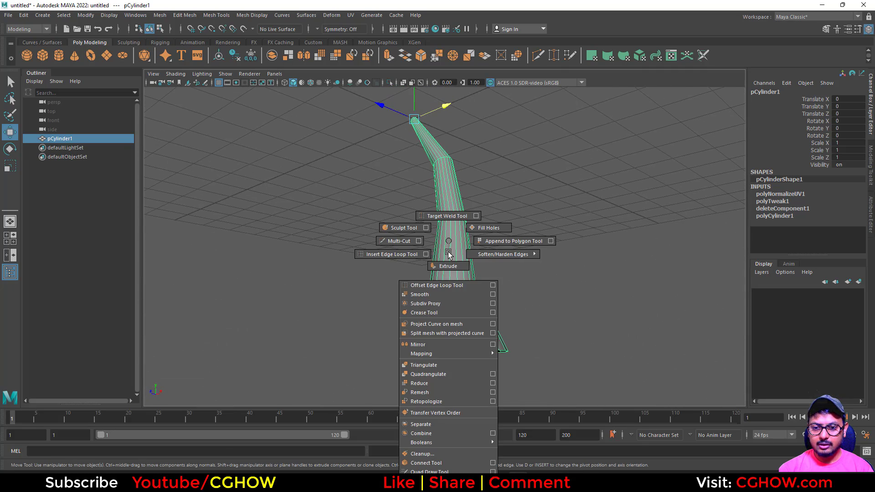
right_click_drag(422, 288, 420, 294, "shift")
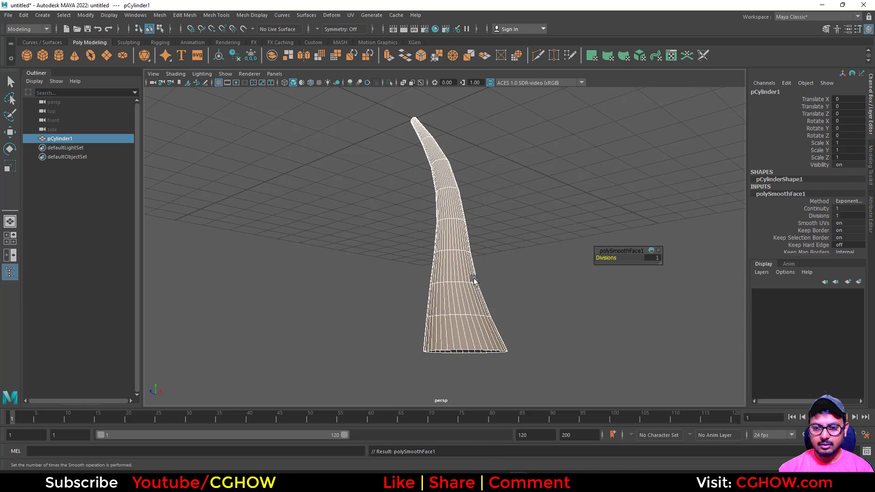
left_click_drag(458, 314, 542, 281, "alt")
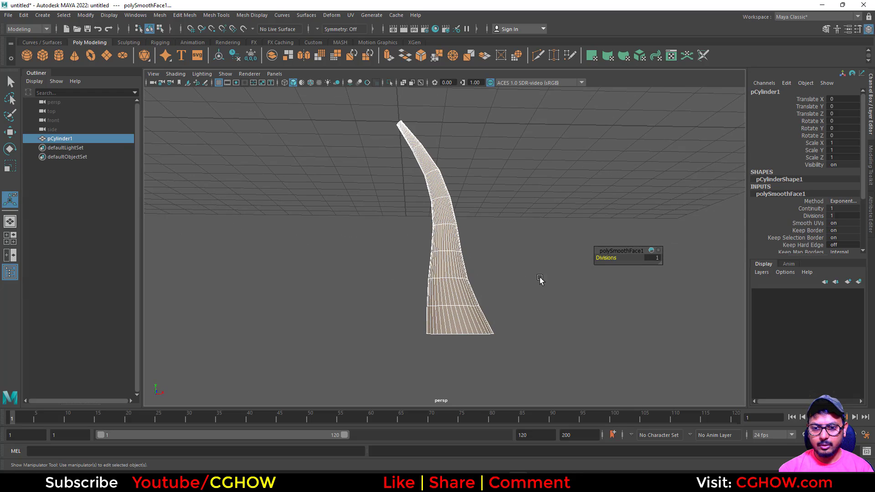
left_click(541, 280)
Move the tube's second and third vertex rings from the tip upward and outward to round the upper bend.
left_click_drag(458, 292, 450, 258, "alt")
left_click(459, 261)
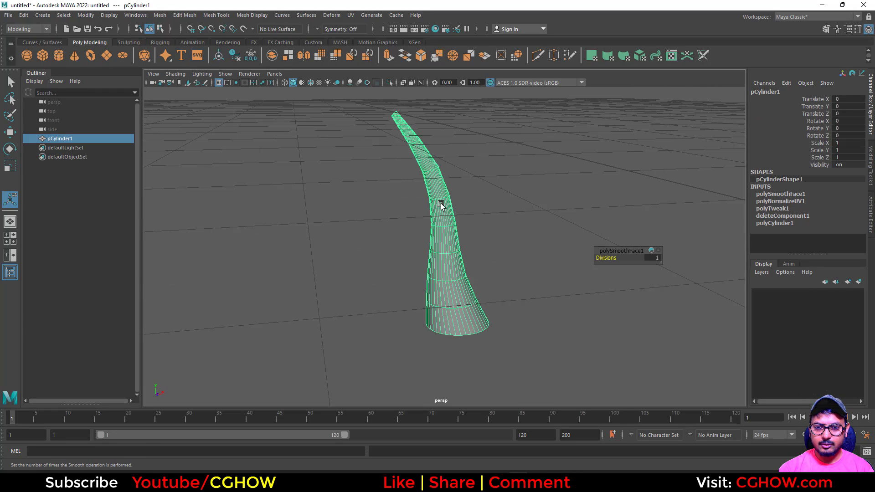
left_click_drag(441, 205, 426, 150, "alt")
right_click_drag(426, 150, 381, 141)
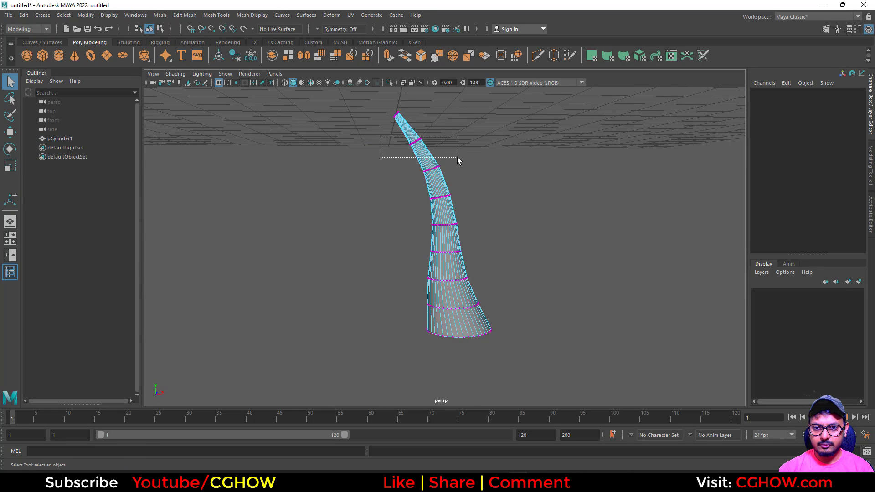
left_click_drag(381, 139, 458, 159)
key("w")
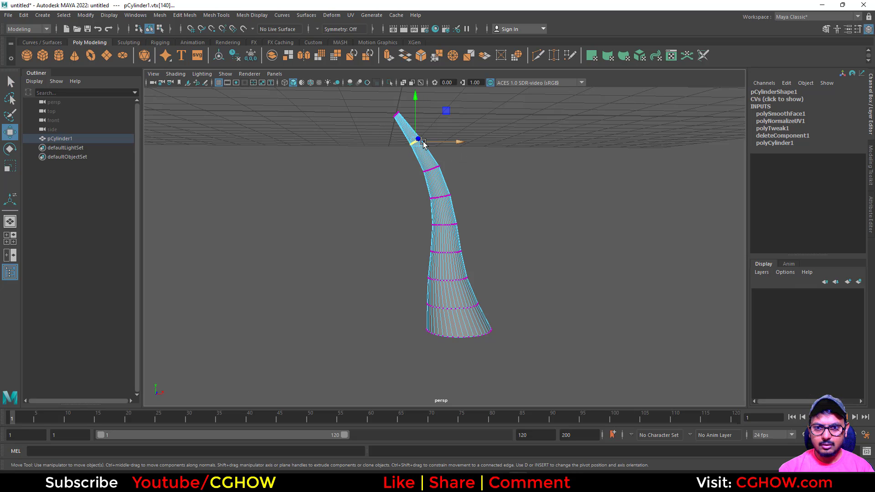
left_click_drag(446, 111, 448, 109)
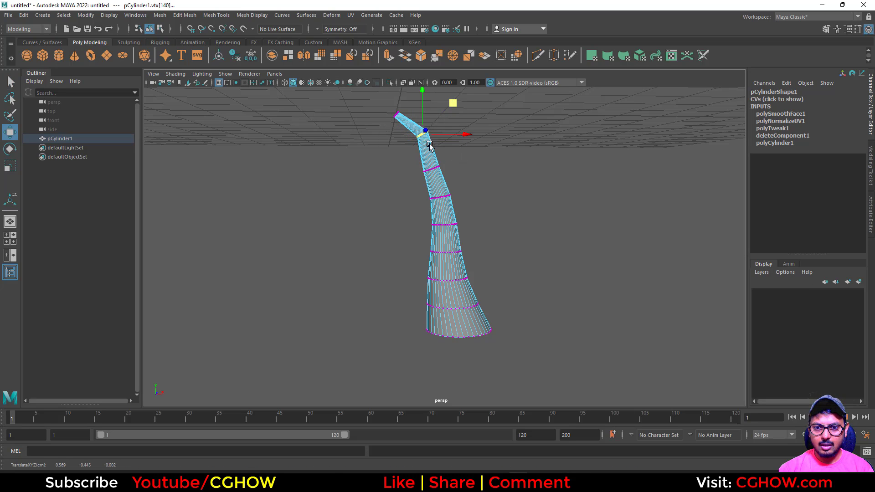
left_click_drag(408, 164, 476, 186)
left_click_drag(461, 147, 470, 133)
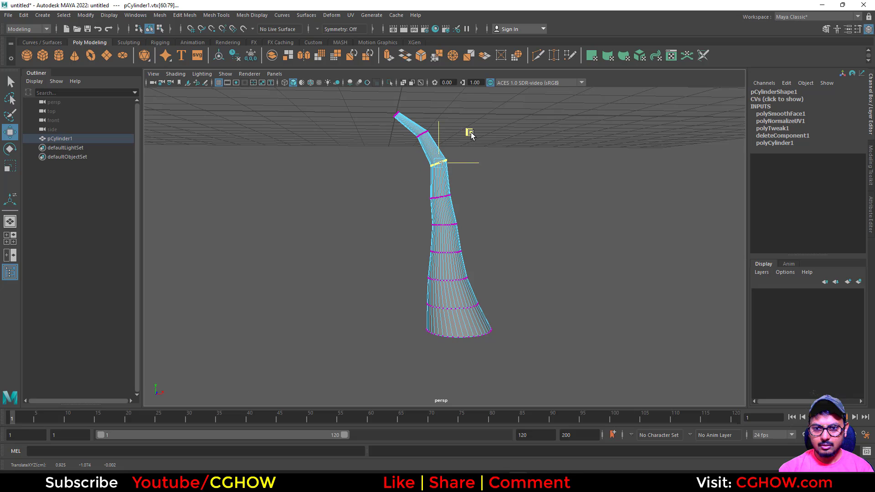
Shift the fourth vertex ring from the tip outward and the sixth and seventh rings slightly back to give an S-shaped curve.
left_click_drag(409, 190, 471, 214)
left_click_drag(471, 166, 478, 169)
left_click_drag(412, 214, 489, 224)
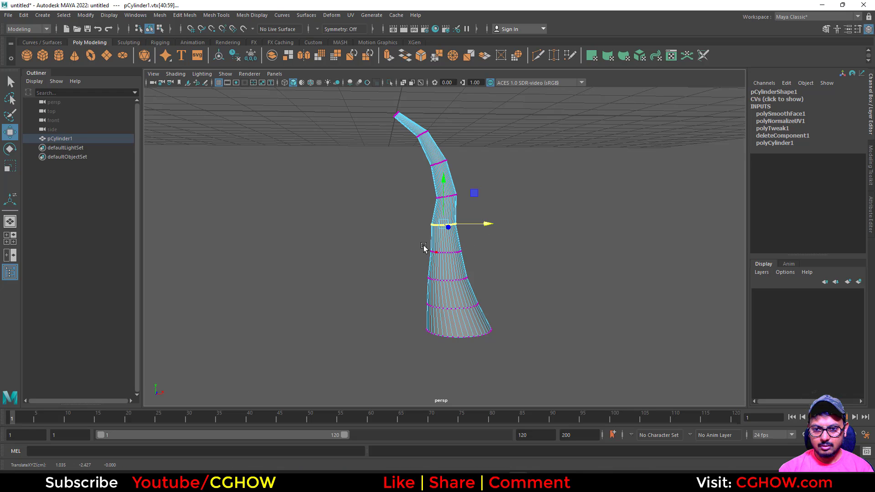
left_click_drag(407, 241, 444, 259)
left_click_drag(484, 292, 487, 263)
left_click_drag(497, 325, 479, 299, "alt")
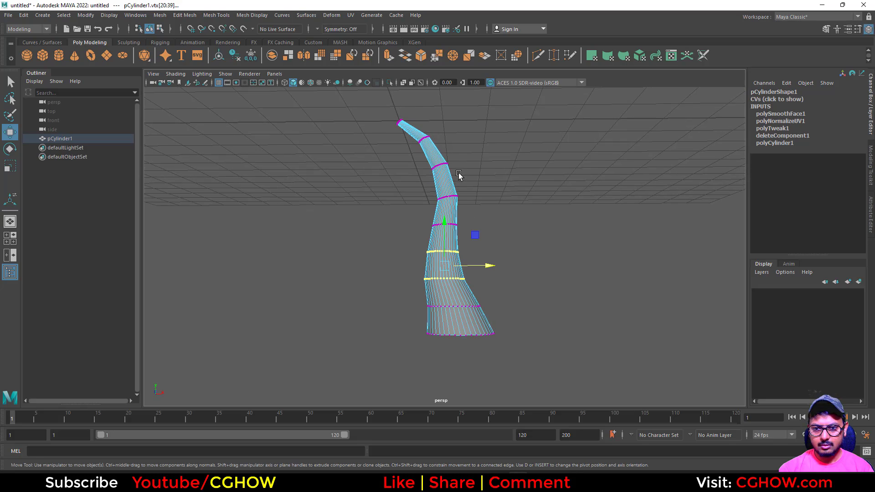
Select the whole tube as an object and export the selection to the Desktop as an FBX file named tube.
right_click_drag(459, 174, 529, 150)
left_click(527, 169)
left_click_drag(493, 244, 481, 271, "alt")
left_click(435, 253)
left_click_drag(435, 253, 297, 218, "alt")
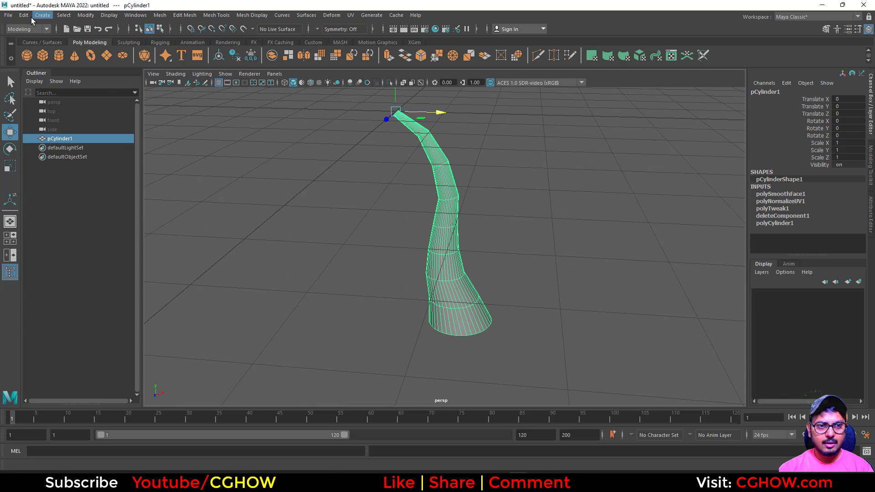
left_click(9, 15)
left_click(55, 133)
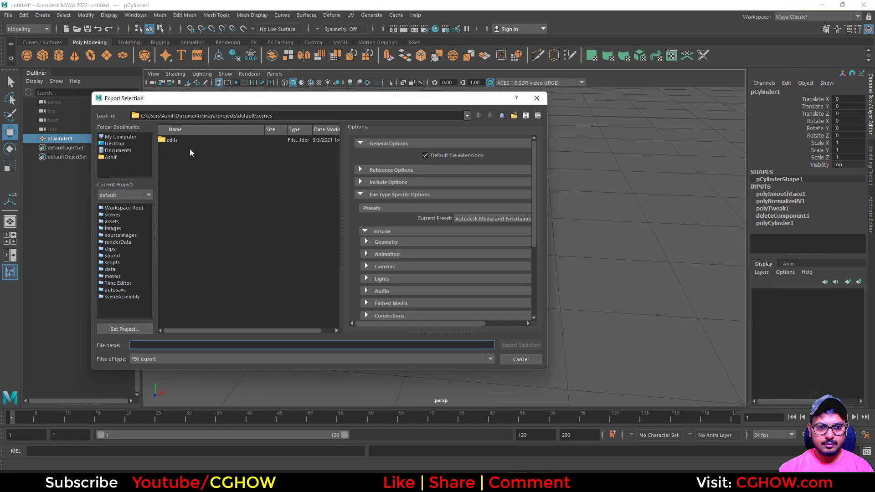
left_click(123, 144)
left_click(176, 359)
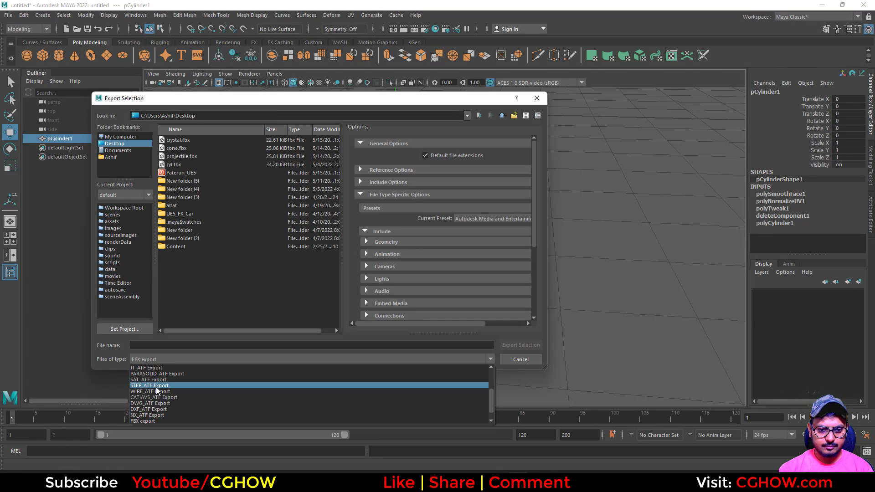
left_click(151, 421)
left_click(151, 345)
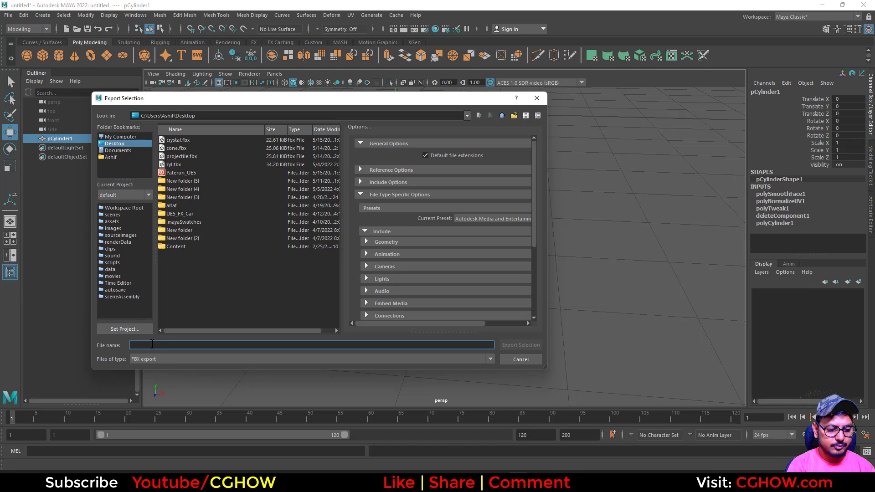
type("tube")
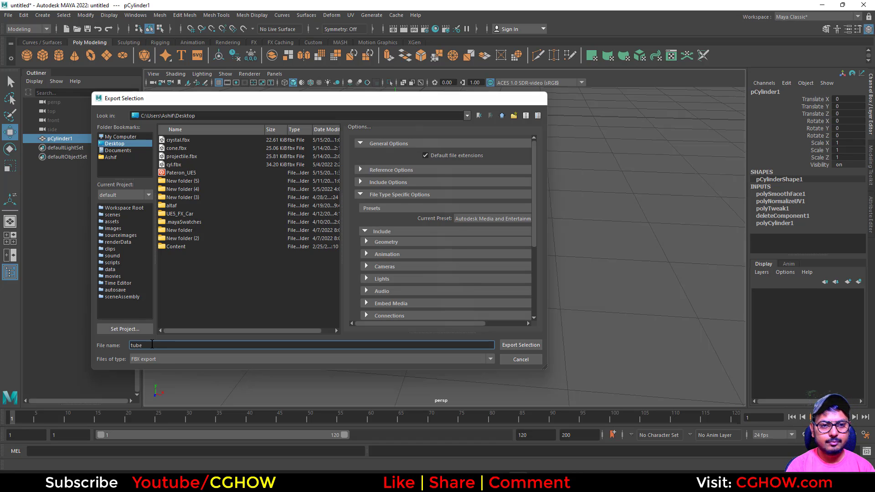
key("Return")
Switch to Unreal Engine and import tube.fbx from the Desktop into NewFolder11 with the material import method Do Not Create Material.
left_click(815, 4)
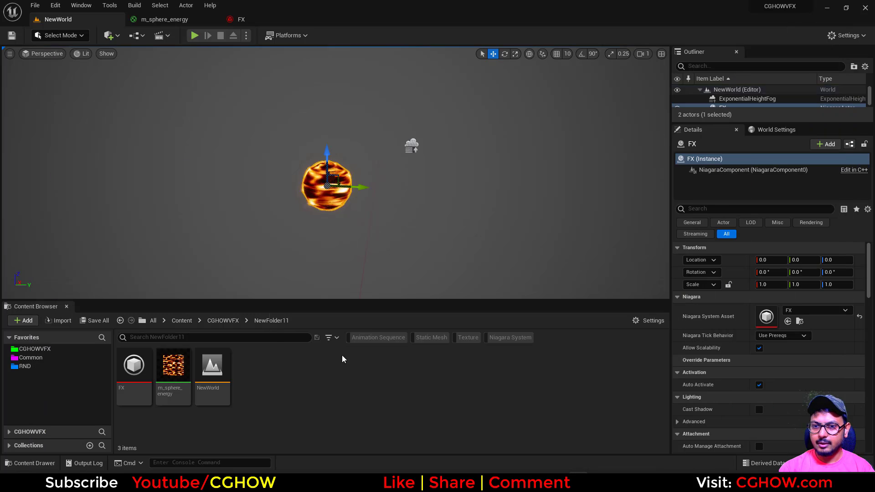
right_click(303, 377)
left_click(353, 74)
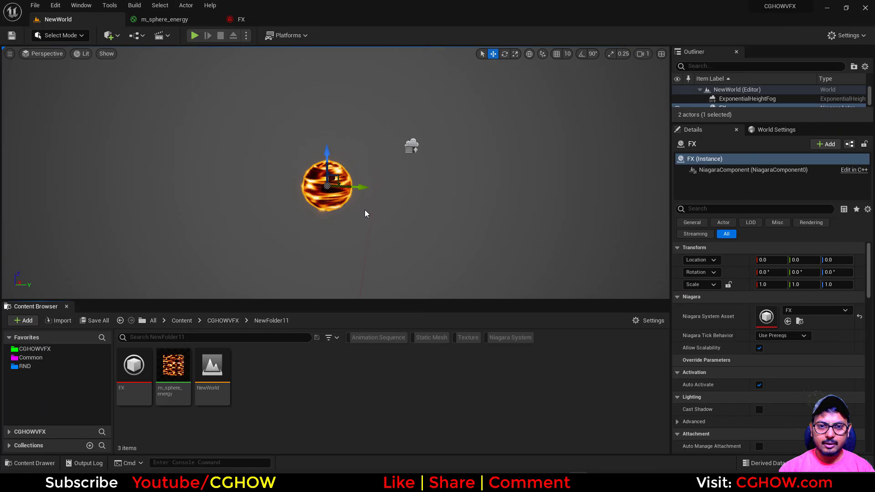
left_click(43, 325)
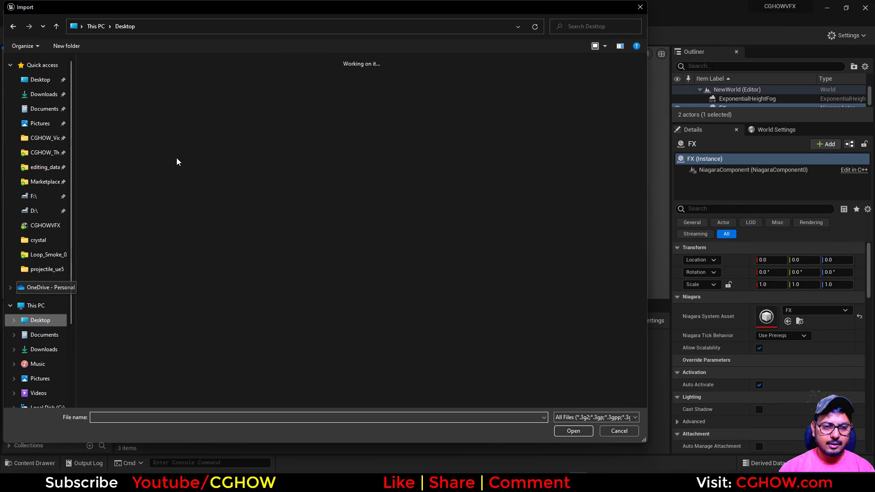
left_click(619, 99)
double_click(619, 99)
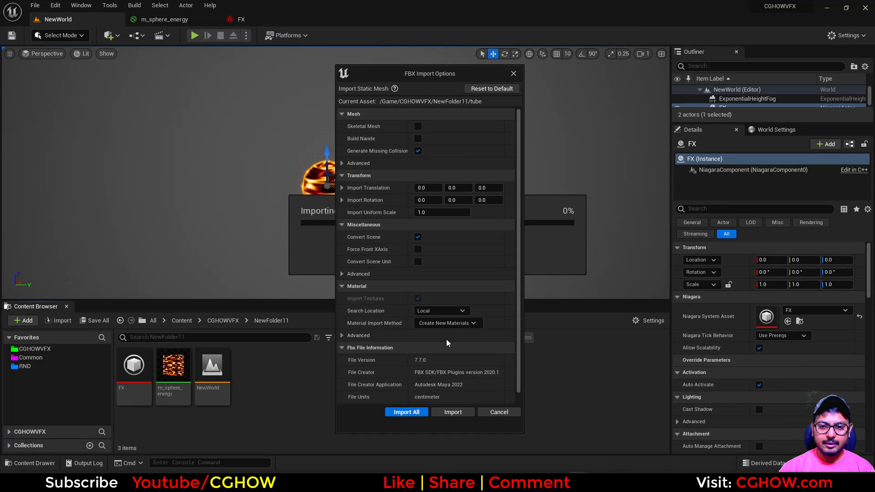
left_click(446, 323)
left_click(461, 357)
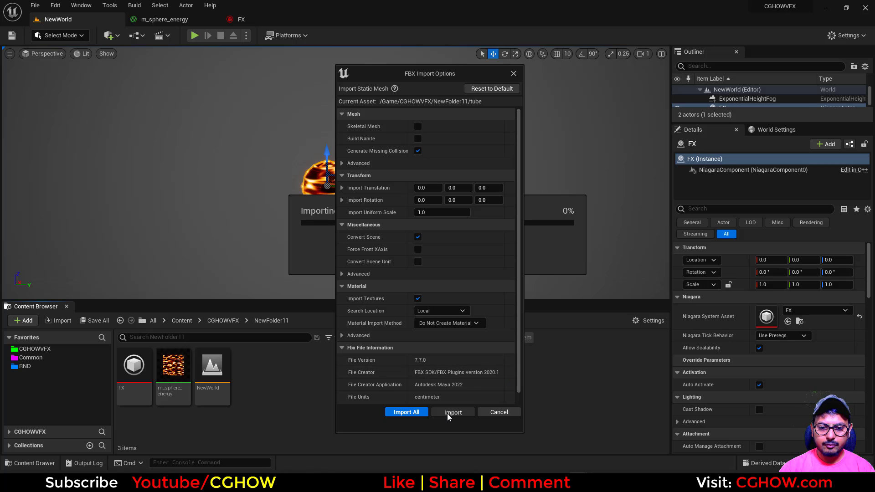
left_click(448, 413)
left_click(649, 197)
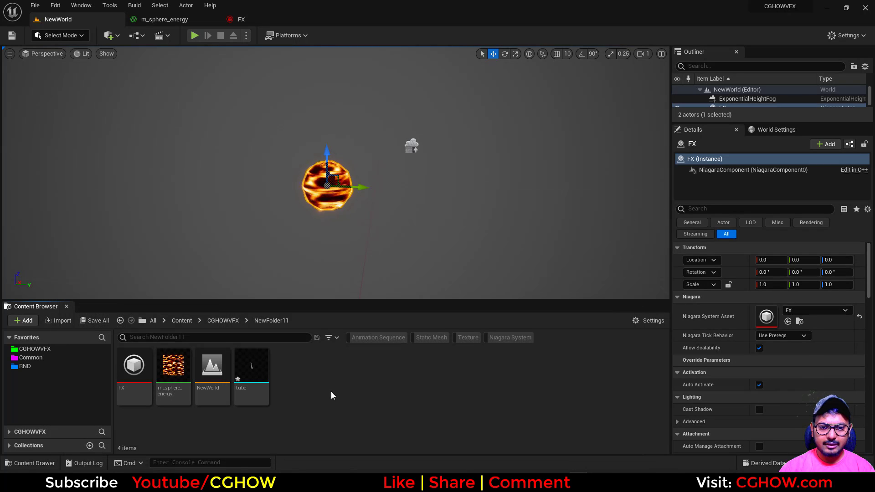
Duplicate the sphere emitter in the FX Niagara system and rename the copy tubes.
left_click(260, 21)
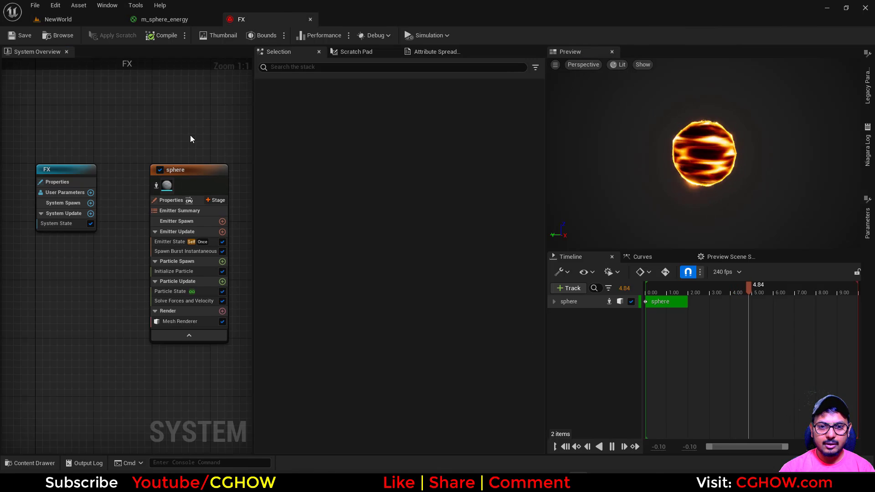
right_click_drag(188, 144, 99, 130)
left_click(93, 159)
key("ctrl+d")
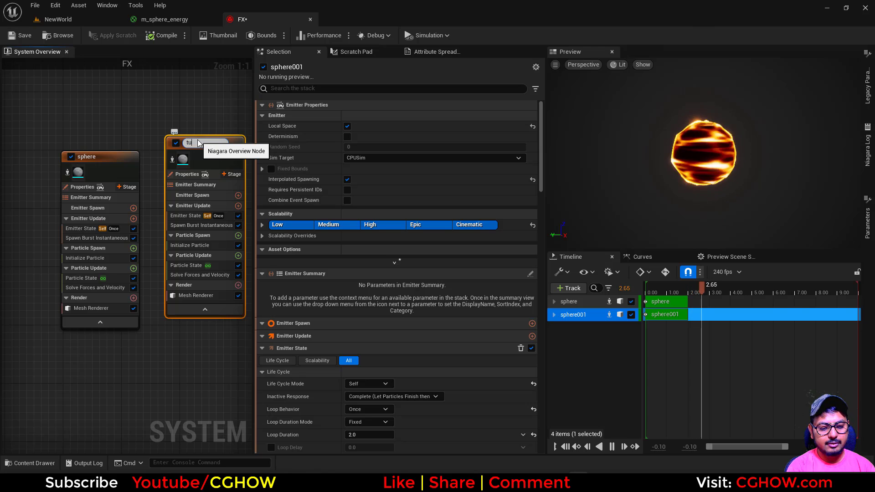
type("tubes")
key("Return")
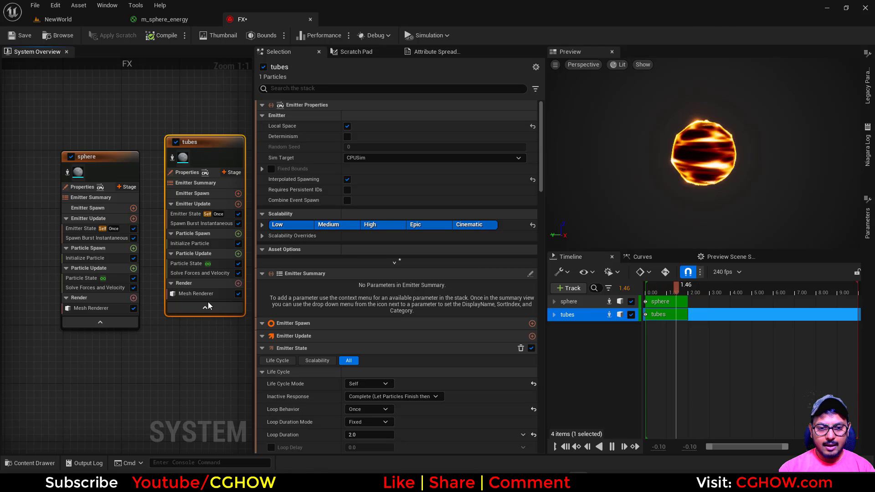
Assign the imported tube static mesh to the tubes emitter's Mesh Renderer.
left_click(196, 293)
left_click(54, 20)
left_click(242, 367)
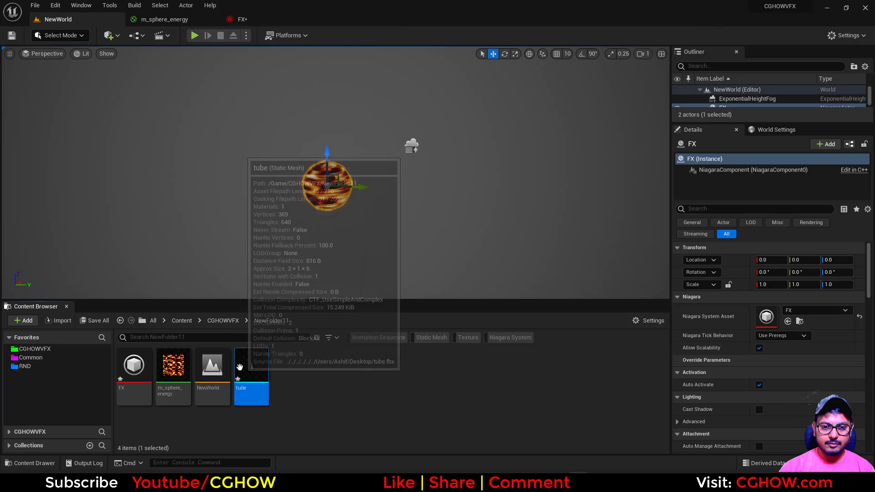
left_click(246, 21)
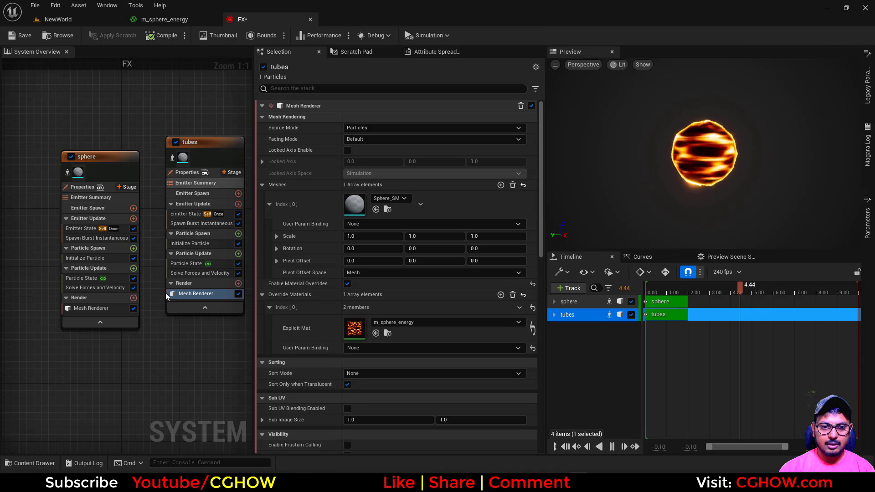
left_click(376, 209)
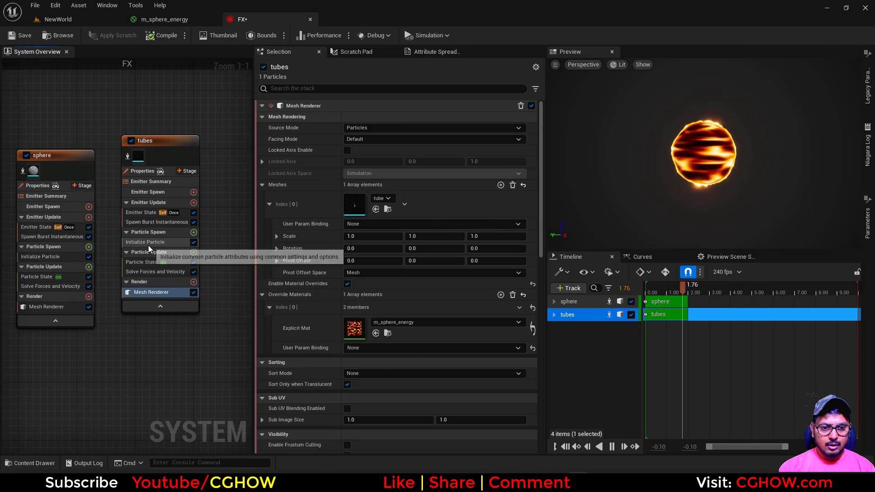
In the tubes emitter's Initialize Particle, set Sprite Size Mode to Unset and Mesh Scale Mode to Uniform with a scale of about 51.1.
left_click(149, 244)
left_click(373, 284)
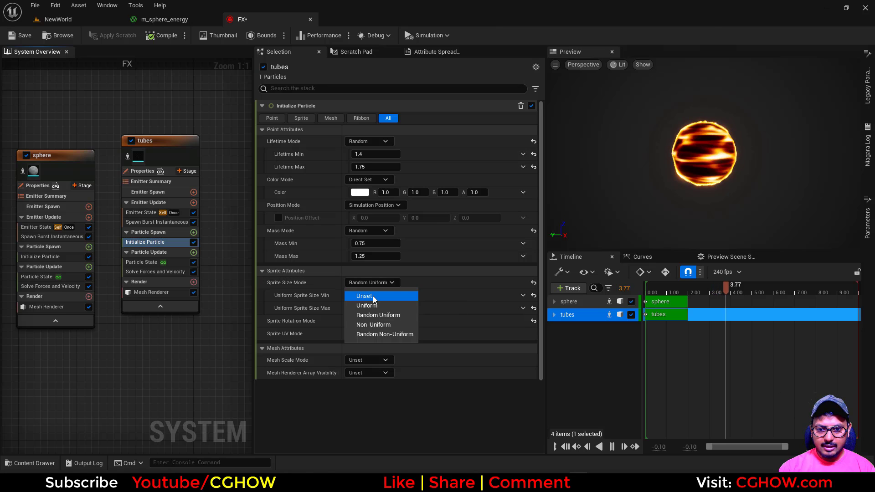
left_click(373, 296)
left_click(369, 335)
left_click(376, 358)
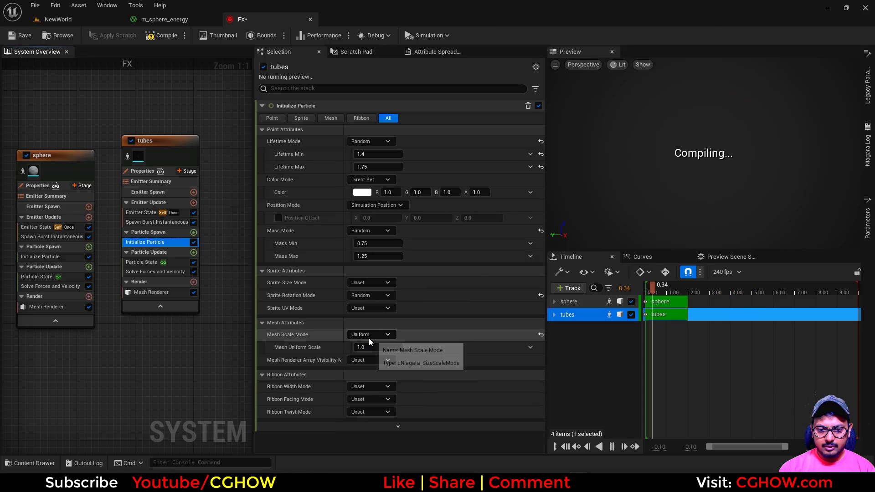
left_click_drag(378, 347, 397, 347)
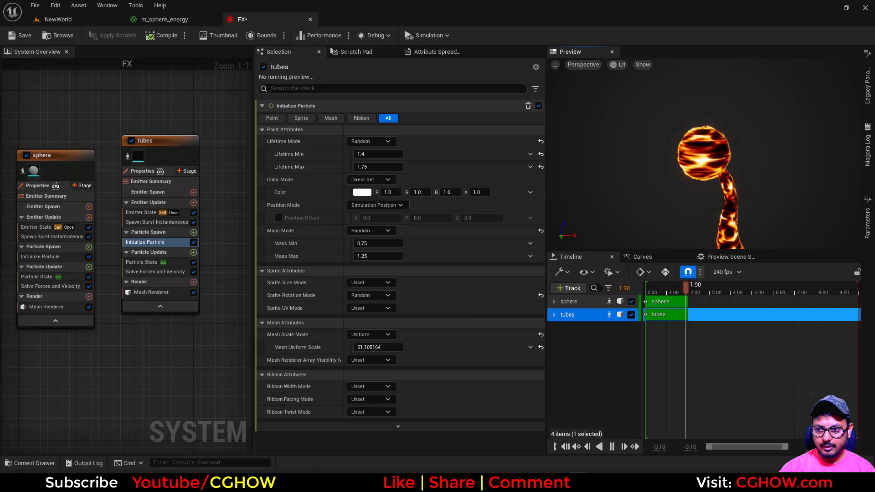
Add a Shape Location module to the tubes emitter's Particle Spawn, using the Ring / Disc primitive with Direct distribution mode.
left_click(194, 232)
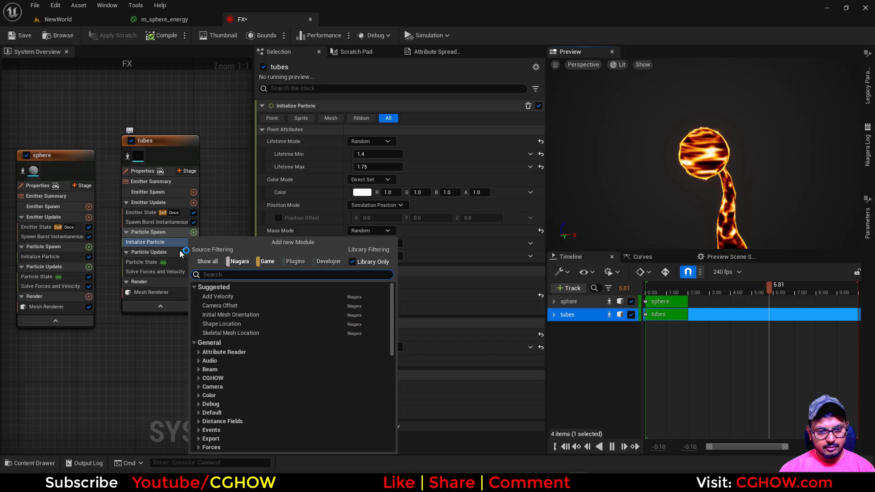
left_click(236, 323)
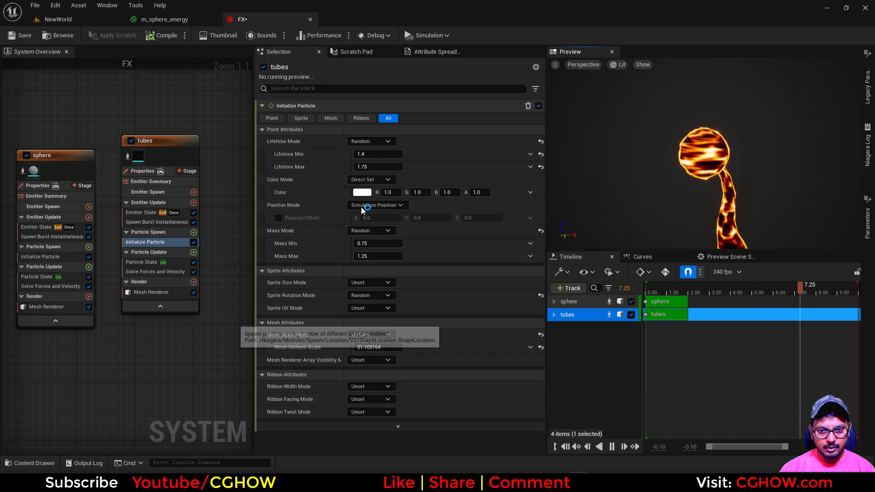
left_click(371, 141)
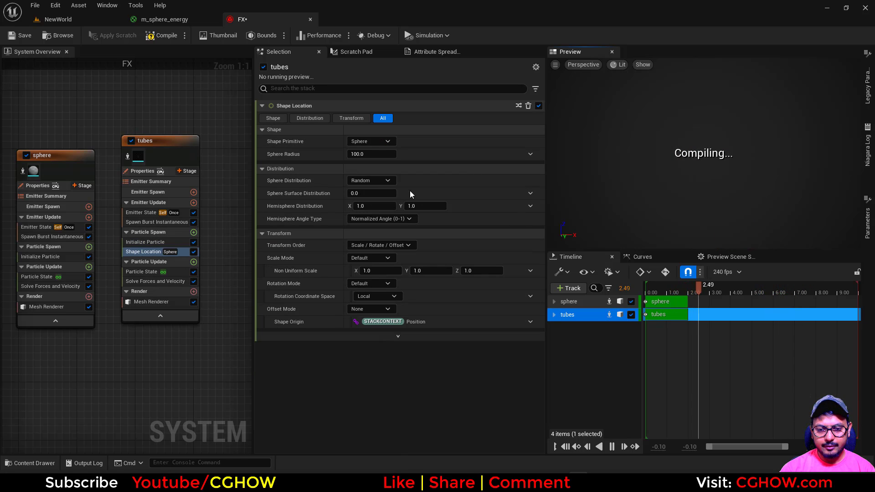
left_click(389, 195)
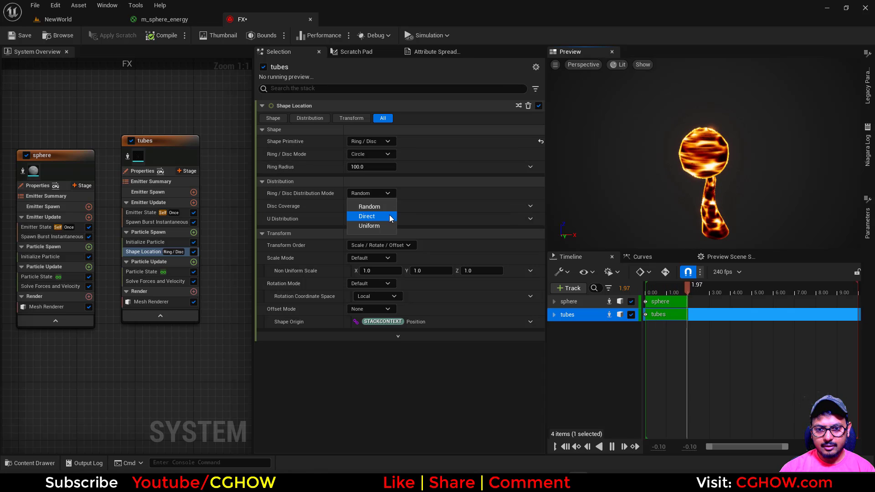
left_click(369, 217)
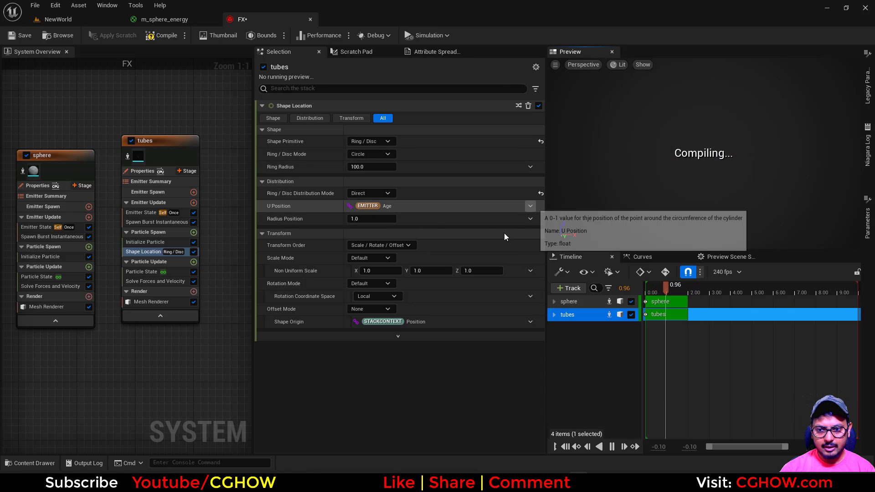
Drive the Shape Location module's U Position with the Return Normalized Exec Index dynamic input.
left_click(531, 207)
type("exe")
left_click(397, 266)
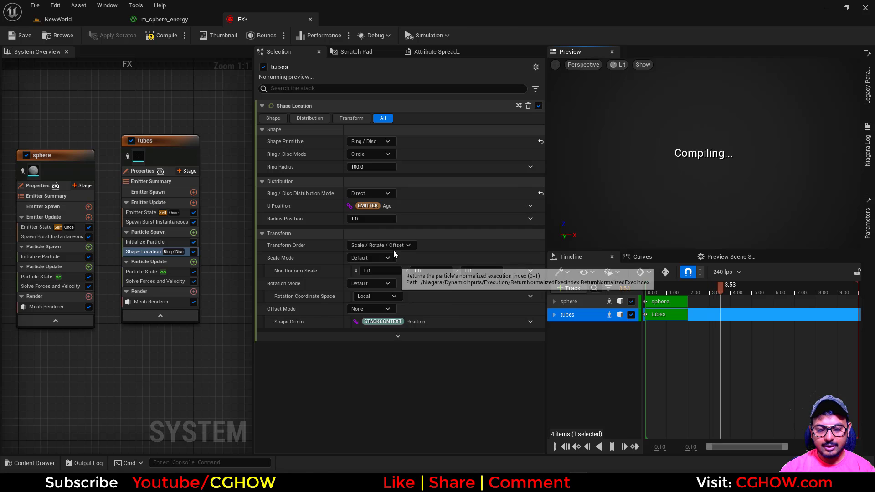
Set the tubes emitter's Spawn Burst Instantaneous count to 3 and inspect the tube arrangement in the preview.
left_click(137, 222)
left_click(372, 118)
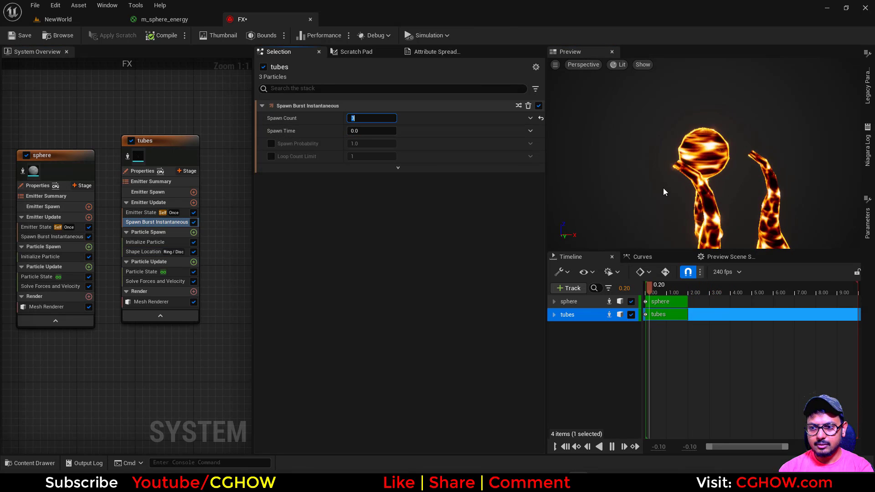
left_click_drag(788, 204, 712, 58)
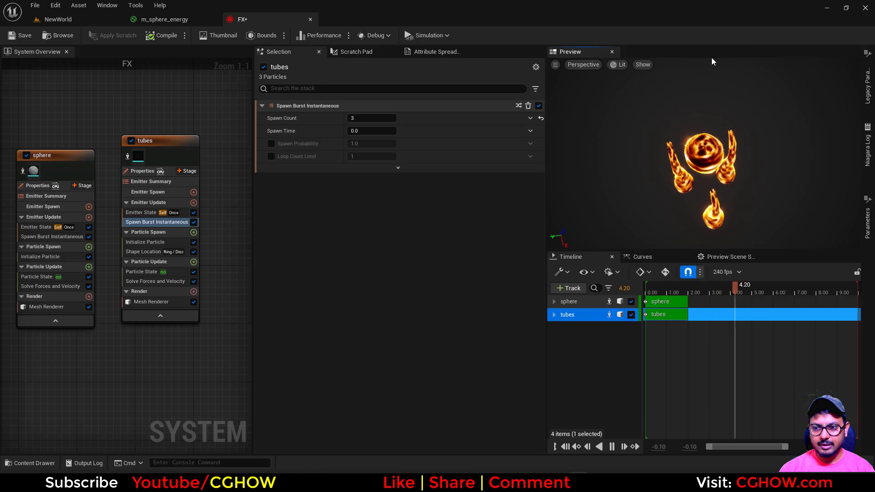
left_click_drag(721, 223, 748, 218)
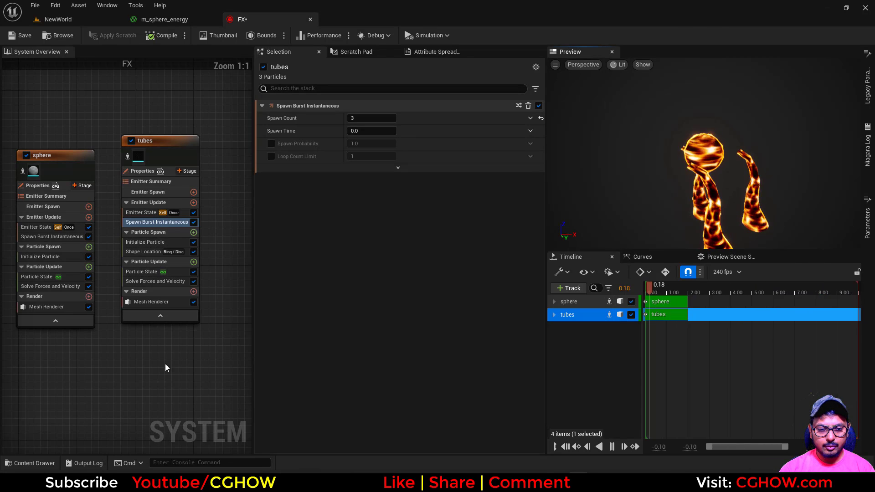
Add an Initial Mesh Orientation module to the tubes emitter's Particle Spawn and set its orientation mode to Orient to Vector.
right_click_drag(165, 368, 153, 377)
left_click(182, 242)
type("i")
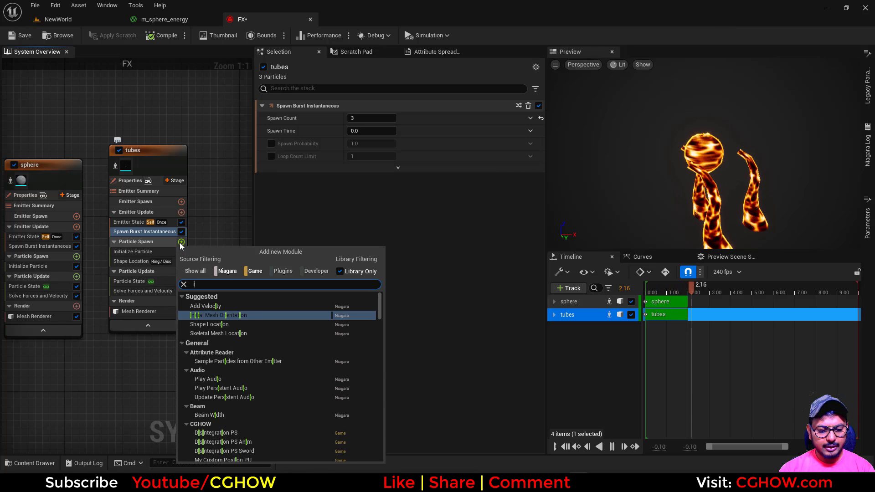
type("ni")
left_click(218, 307)
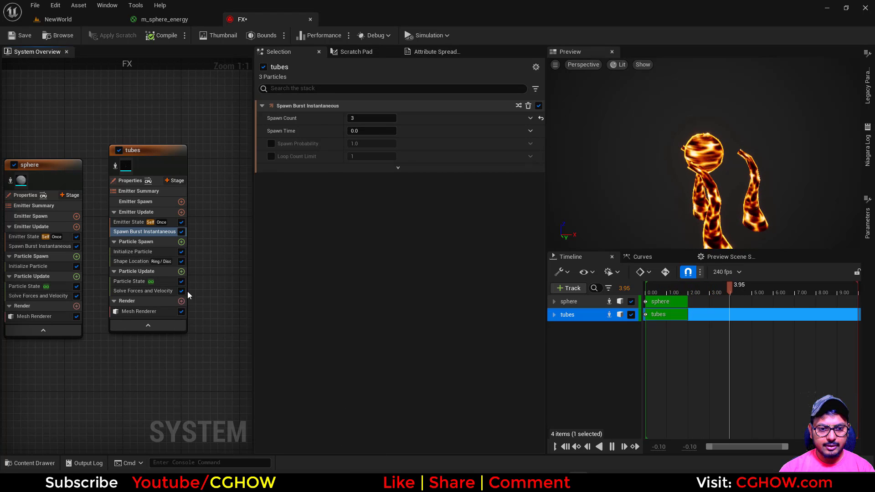
left_click(377, 129)
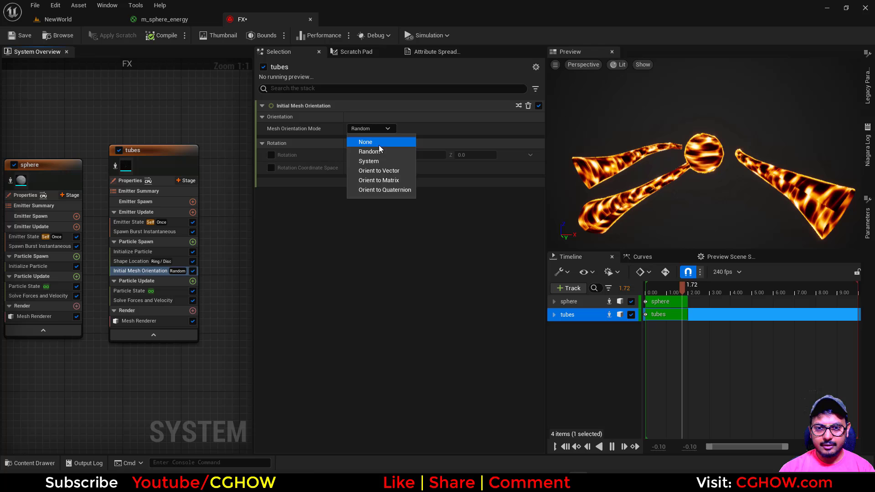
left_click(371, 170)
Link the Orientation Vector to the Particles Shape Location ShapeVector and check the tube directions in the preview.
left_click(531, 142)
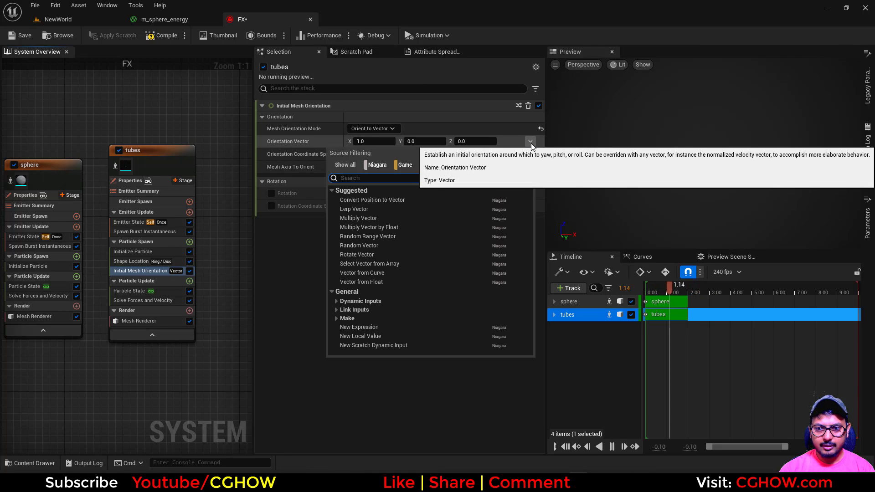
type("sha")
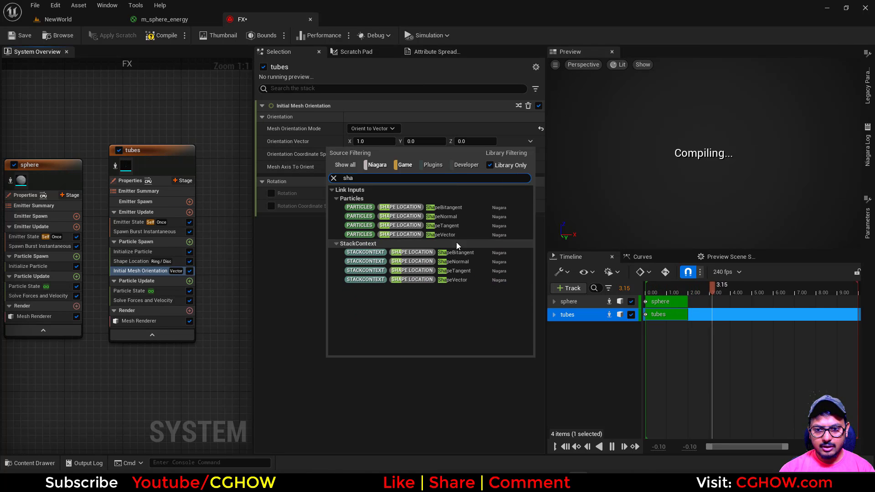
left_click(456, 235)
left_click_drag(680, 293, 661, 291)
mouse_move(702, 191)
left_mouse_down()
mouse_move(666, 194)
mouse_move(711, 193)
left_mouse_up()
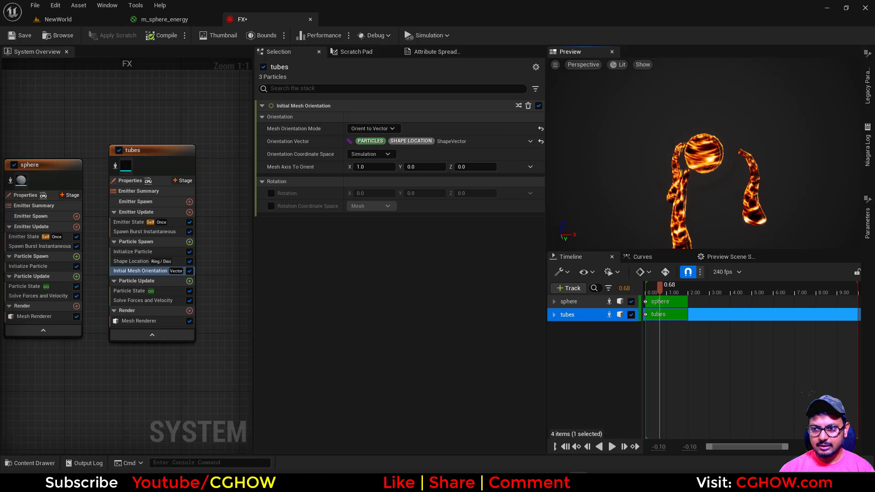
Reduce the tubes' Shape Location ring radius to about 43.5 so the tubes meet the sphere.
left_click(137, 261)
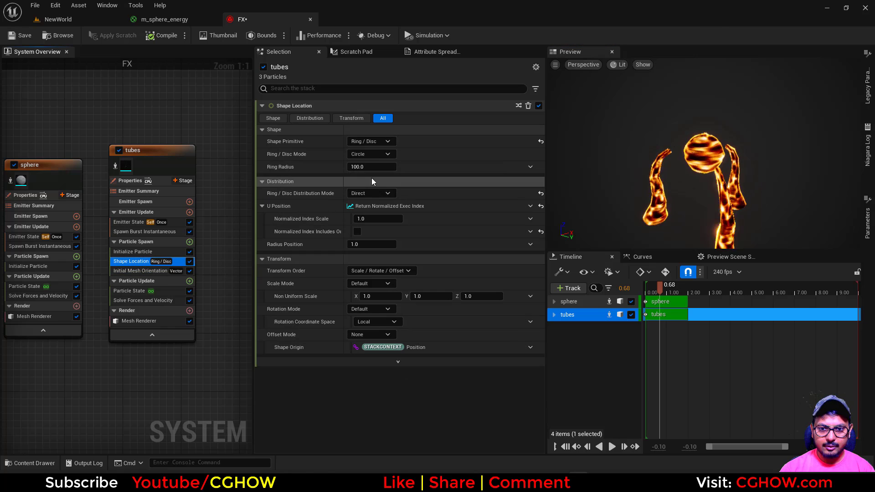
left_click_drag(371, 166, 388, 167)
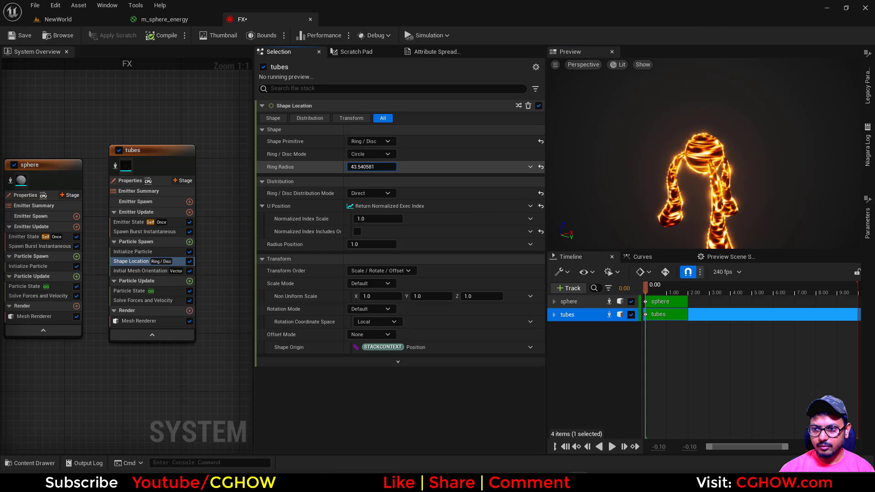
left_click_drag(626, 166, 574, 166)
middle_click_drag(702, 183, 707, 133)
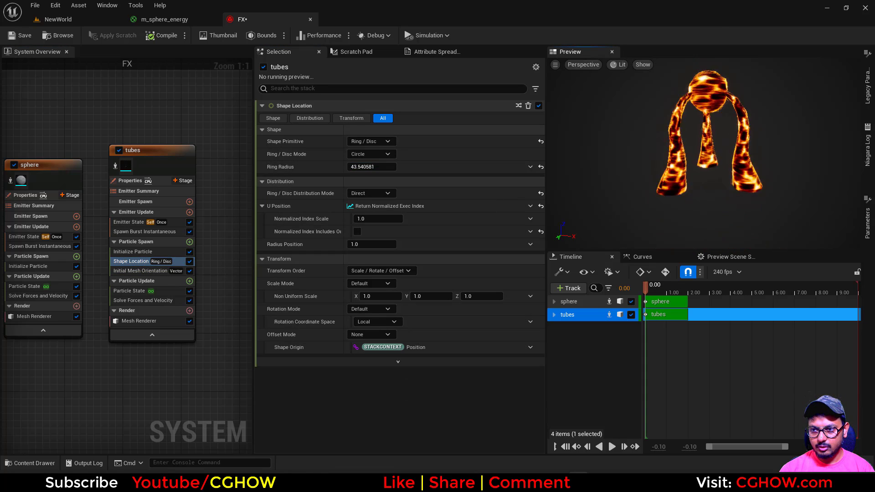
left_click_drag(707, 132, 748, 155)
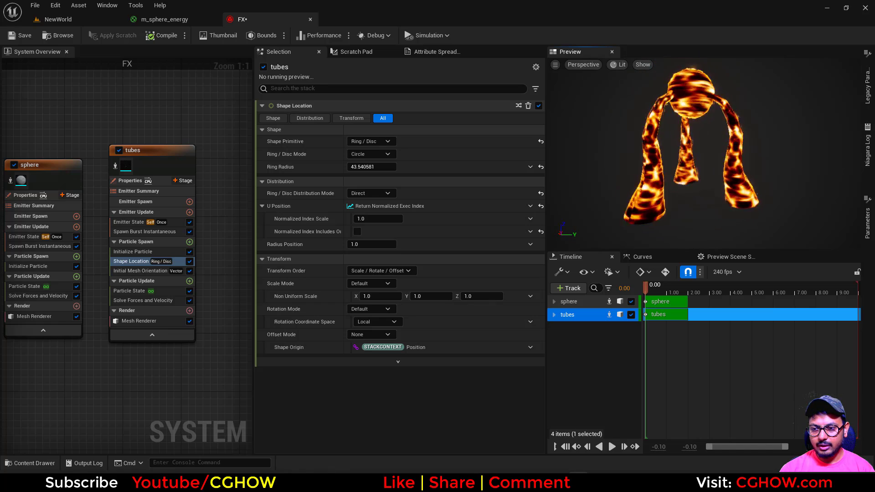
Switch to the NewWorld level, duplicate the m_sphere_energy material in NewFolder11 and name the copy m_tube.
left_click(95, 23)
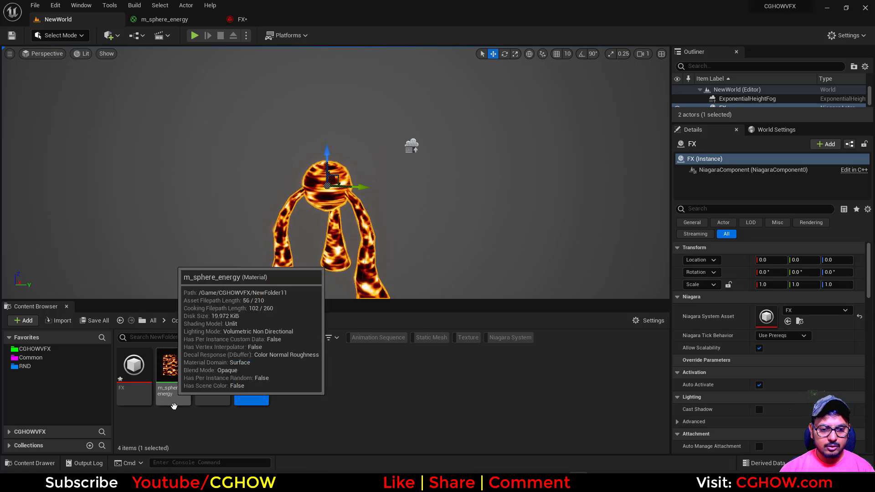
left_click(173, 367)
key("ctrl+d")
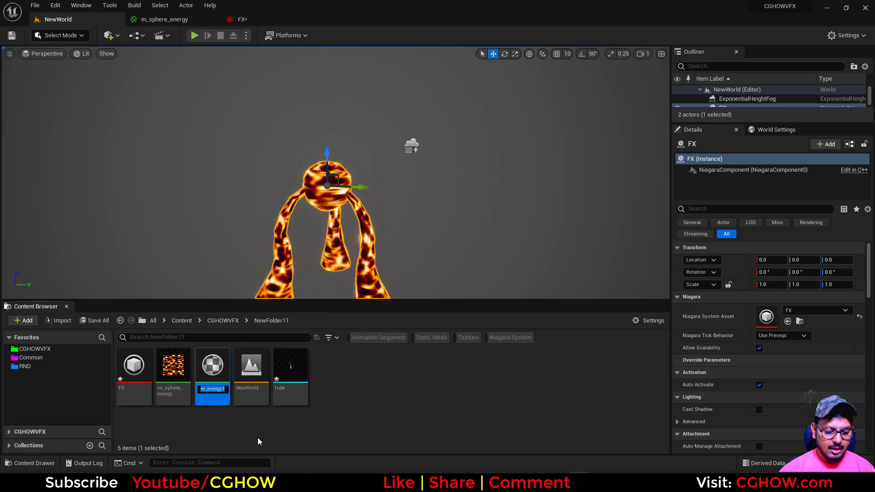
type("m_")
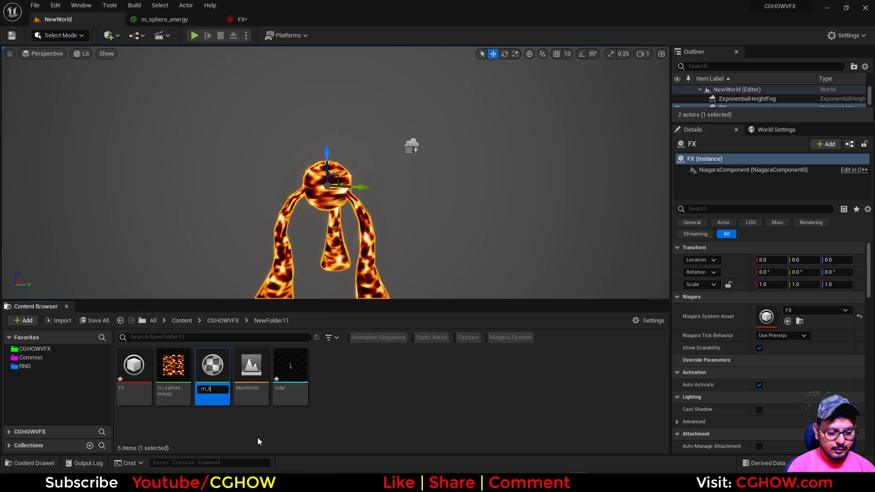
type("tube")
key("Return")
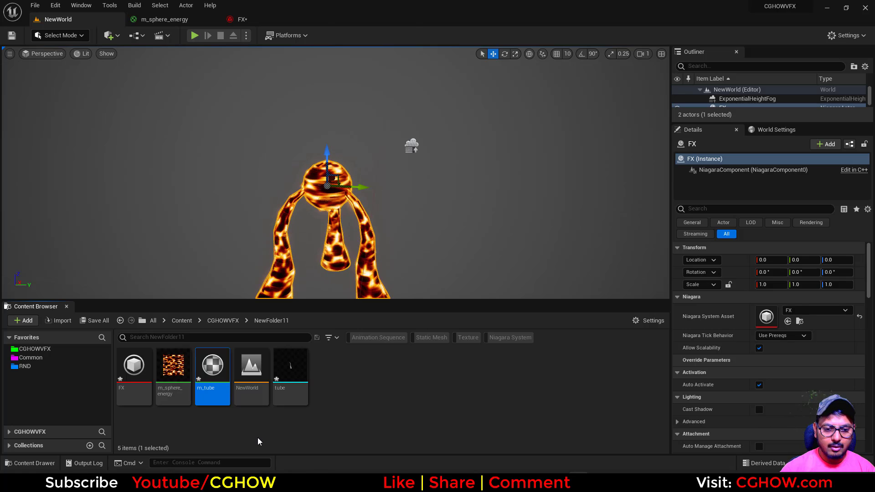
Open the m_tube material and delete the VertexNormalWS node and both Multiply nodes feeding World Position Offset.
double_click(213, 370)
scroll(523, 258, "down", 4)
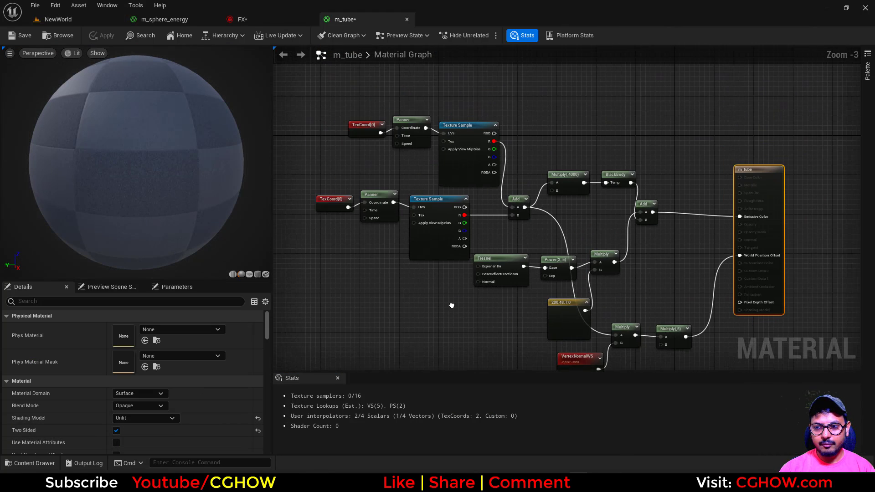
right_click_drag(452, 306, 411, 326)
scroll(753, 224, "up", 2)
right_click_drag(739, 227, 707, 168)
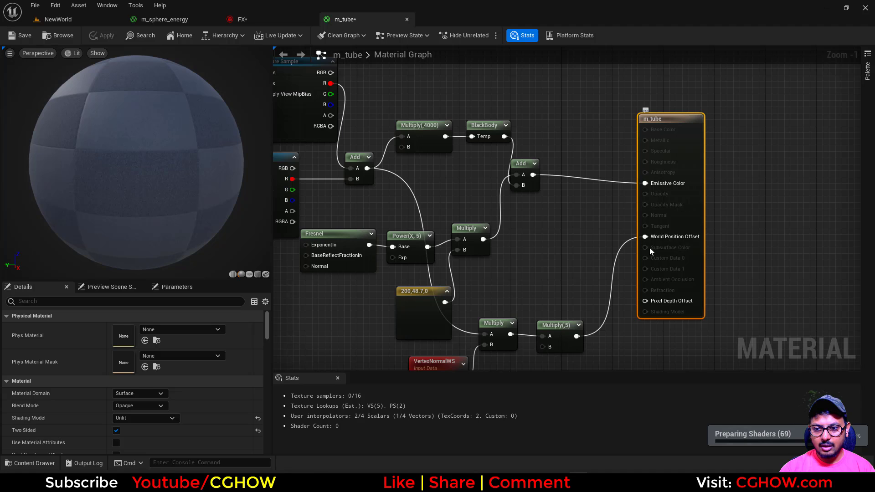
right_click_drag(580, 281, 585, 219)
left_click_drag(598, 328, 506, 261)
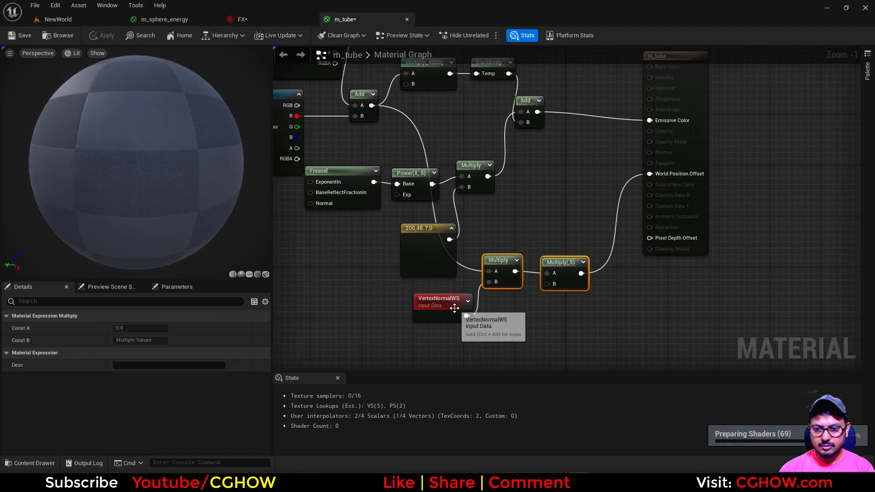
left_click(454, 308)
key("Delete")
key("Delete")
Try the Additive blend mode on the m_tube material, then settle on Translucent.
left_click(697, 98)
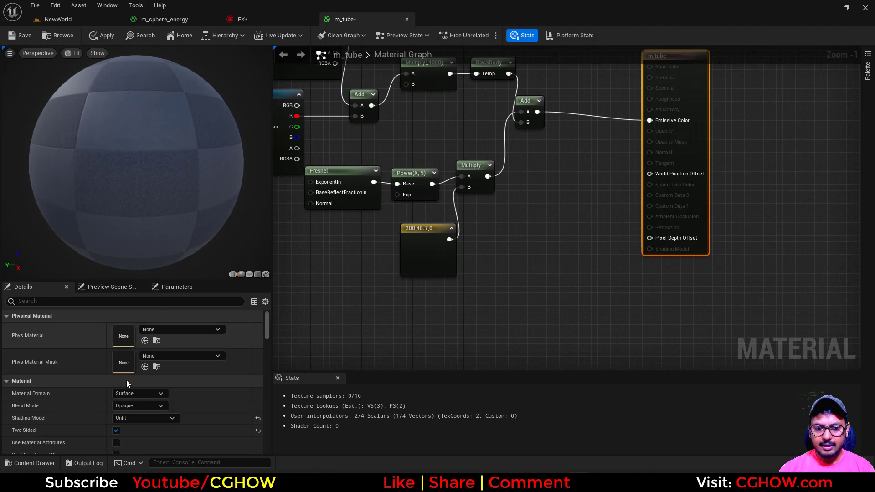
scroll(127, 380, "down", 2)
left_click(143, 378)
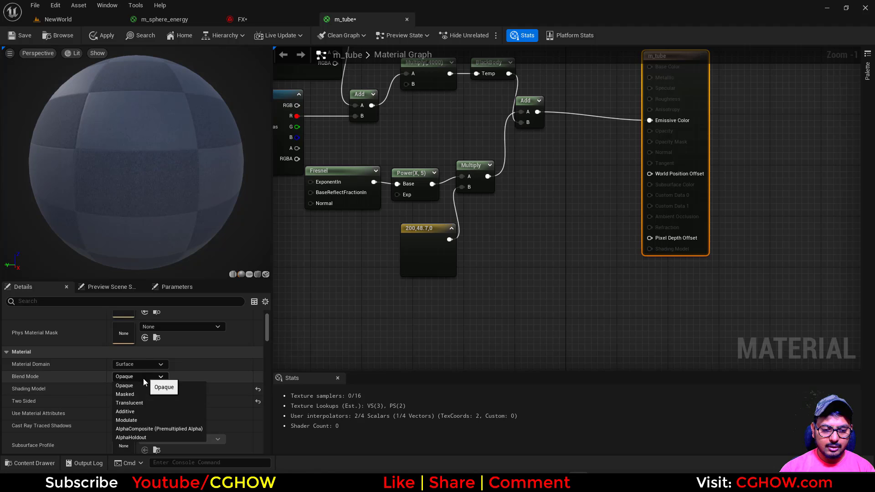
left_click(134, 412)
mouse_move(502, 176)
right_mouse_down()
mouse_move(503, 195)
mouse_move(487, 184)
right_mouse_up()
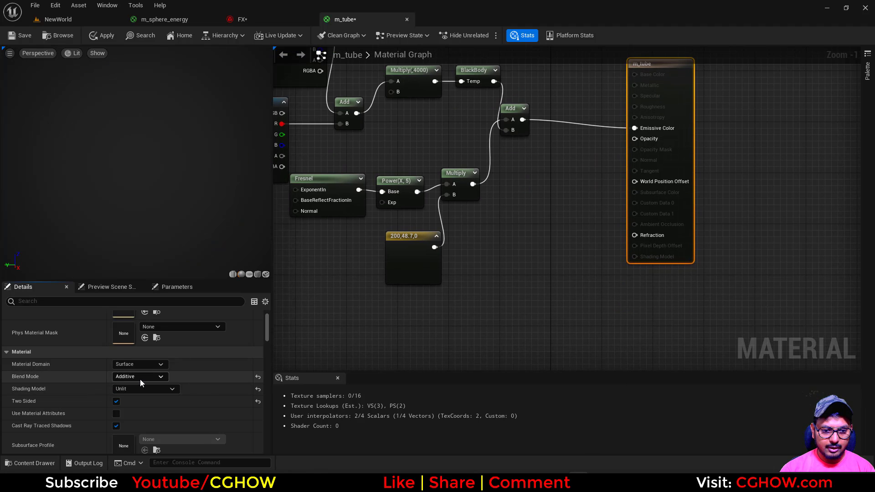
left_click(154, 403)
Create an Add node combining the two textures' sum with the Fresnel Power output, and connect it to m_tube's Opacity.
right_click_drag(557, 139, 526, 241)
scroll(468, 268, "down", 1)
right_click_drag(468, 268, 558, 253)
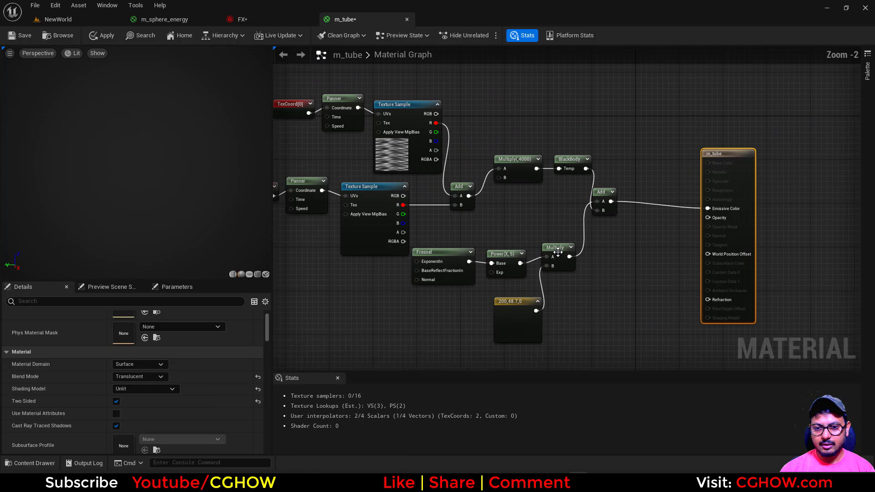
right_click_drag(413, 222, 405, 224)
right_click_drag(483, 230, 461, 236)
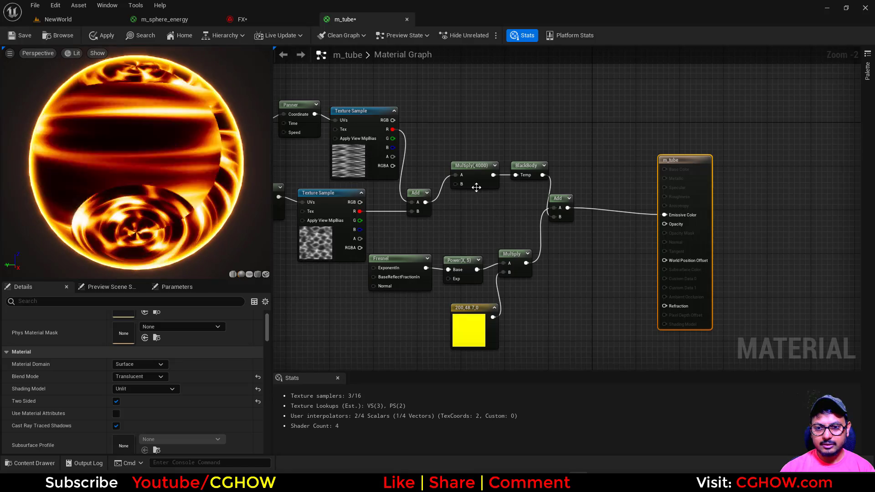
right_click_drag(558, 253, 542, 258)
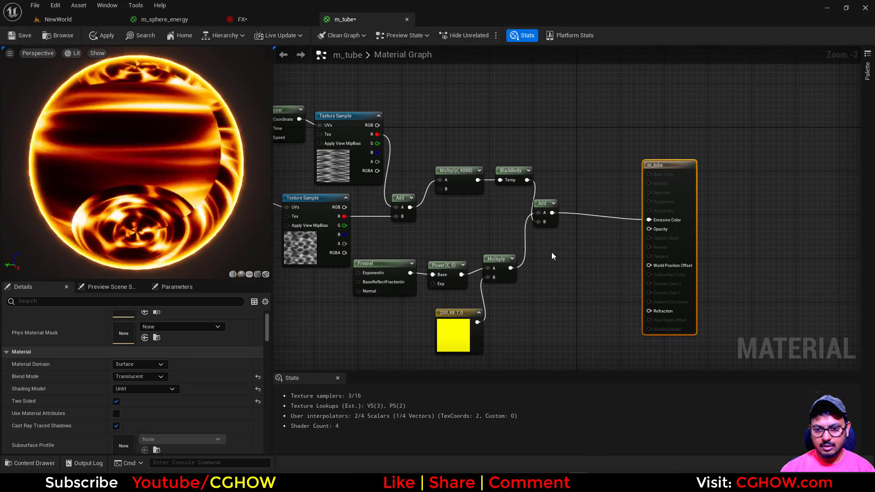
left_click(484, 325)
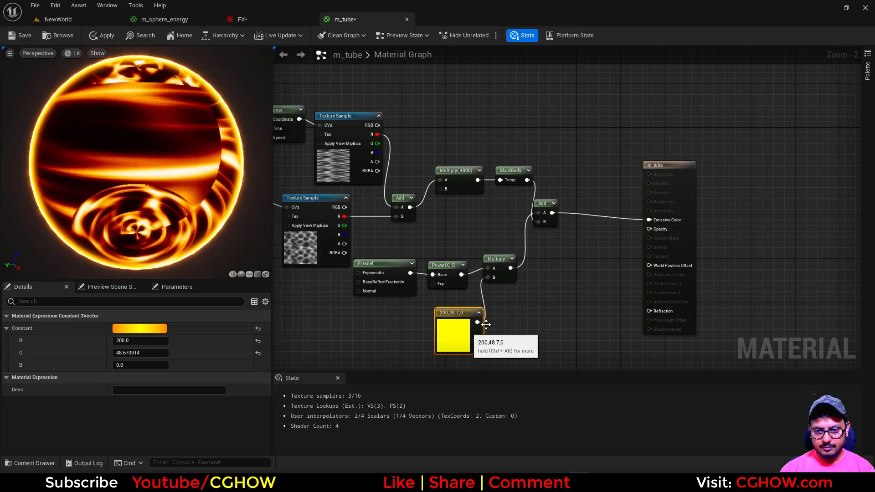
left_click(551, 253)
left_click_drag(461, 275, 557, 273)
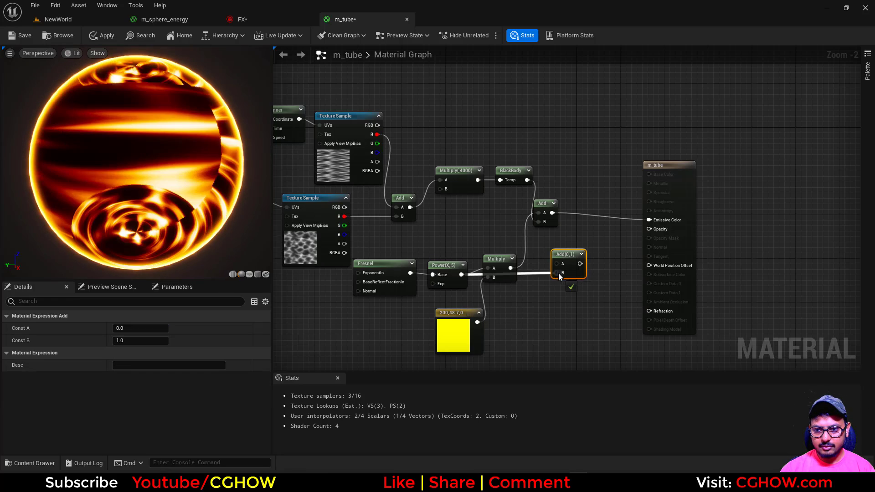
left_click_drag(411, 207, 649, 229)
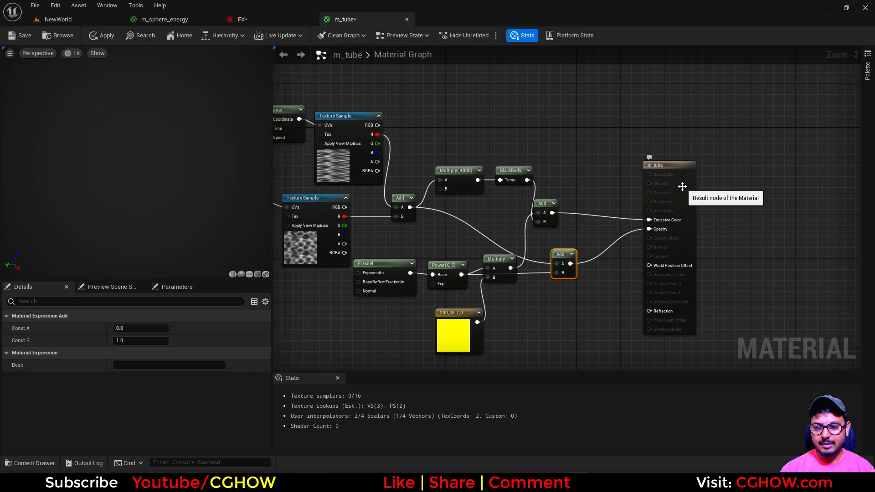
Use the tube mesh as the preview mesh for the m_tube material.
left_click_drag(682, 184, 676, 179)
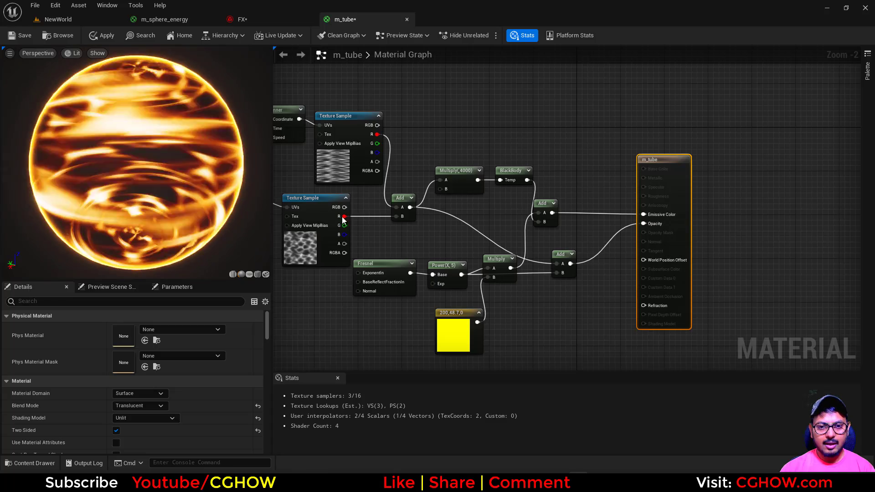
right_click_drag(343, 220, 615, 237)
left_click_drag(467, 214, 450, 215)
left_click(50, 19)
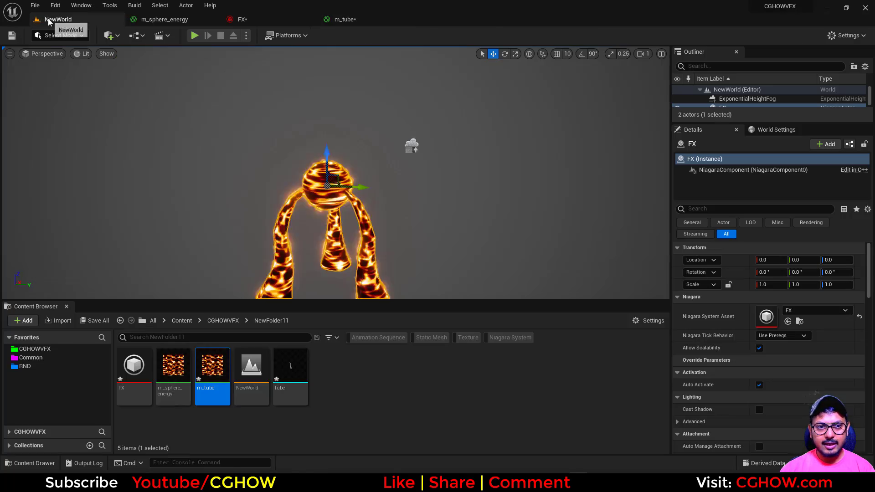
left_click(342, 19)
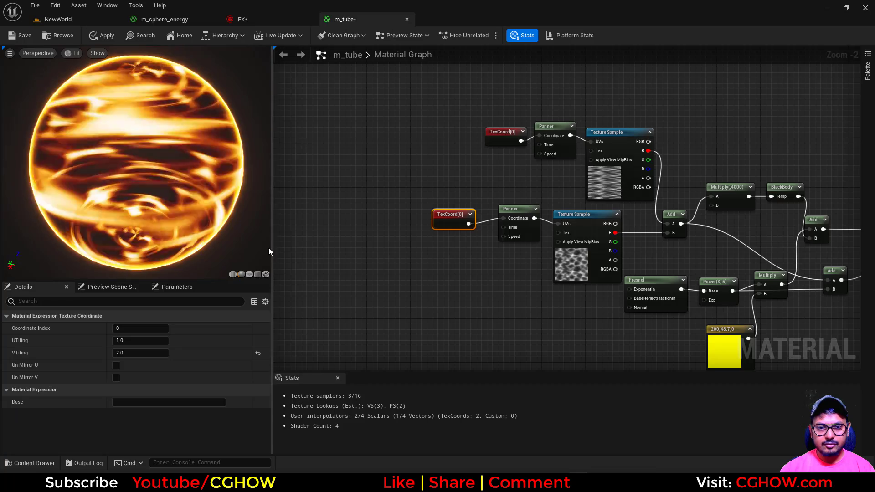
left_click(266, 274)
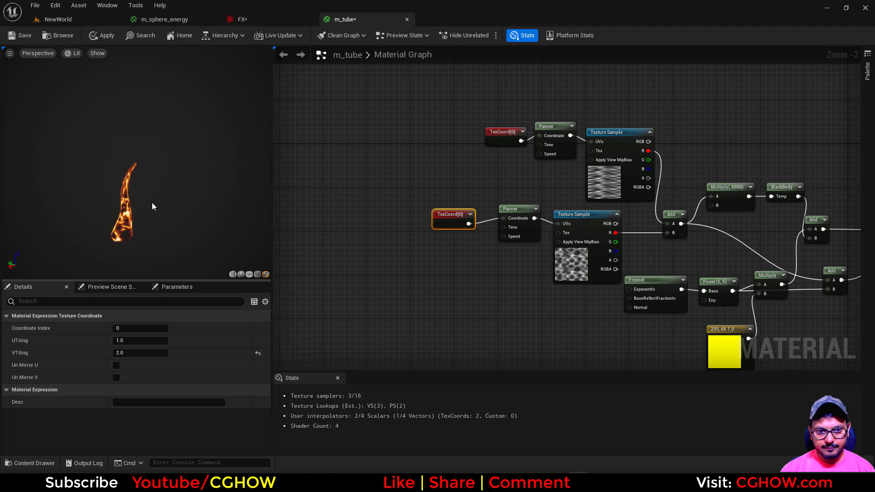
Preview the T_Noise_Aura_Blur_01 Texture Sample and set its TexCoord's VTiling to 0.5.
right_click(566, 259)
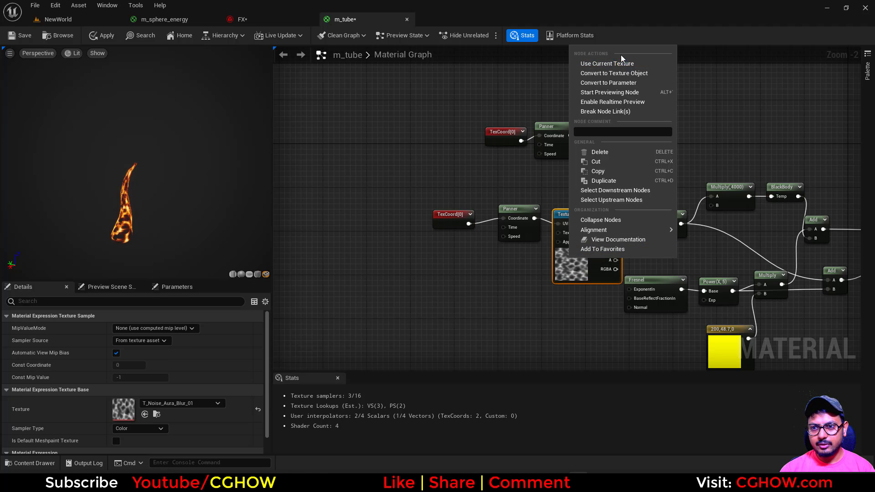
left_click(610, 92)
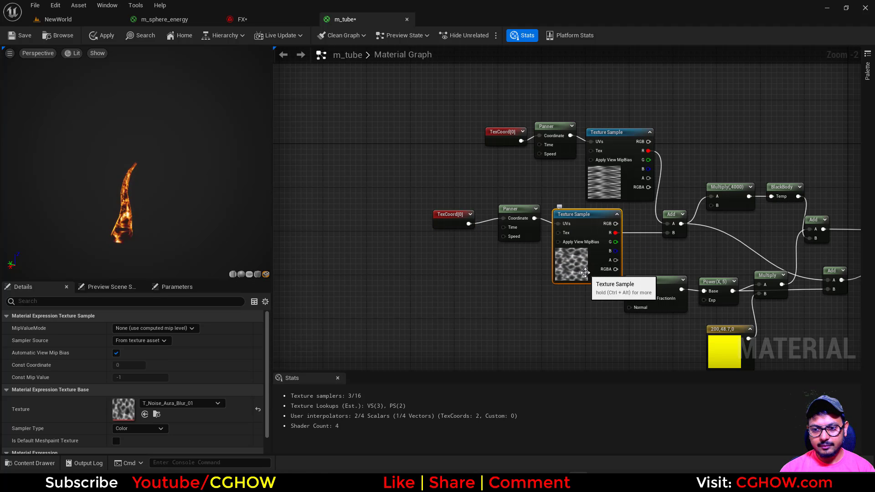
left_click(449, 222)
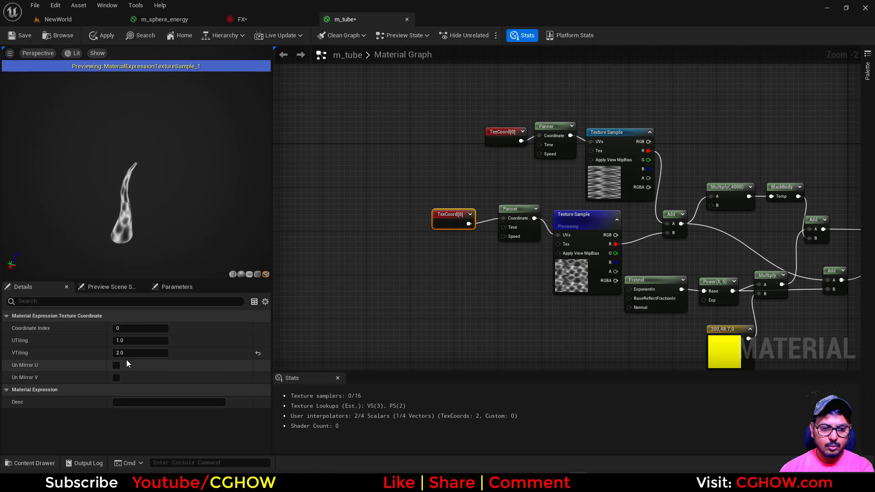
left_click(128, 353)
key("BackSpace")
type("0.5")
key("Return")
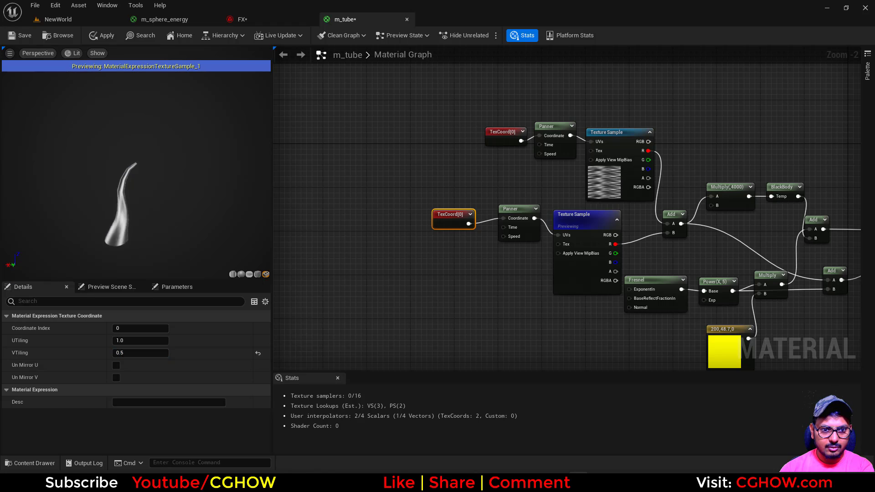
left_click_drag(136, 183, 191, 183)
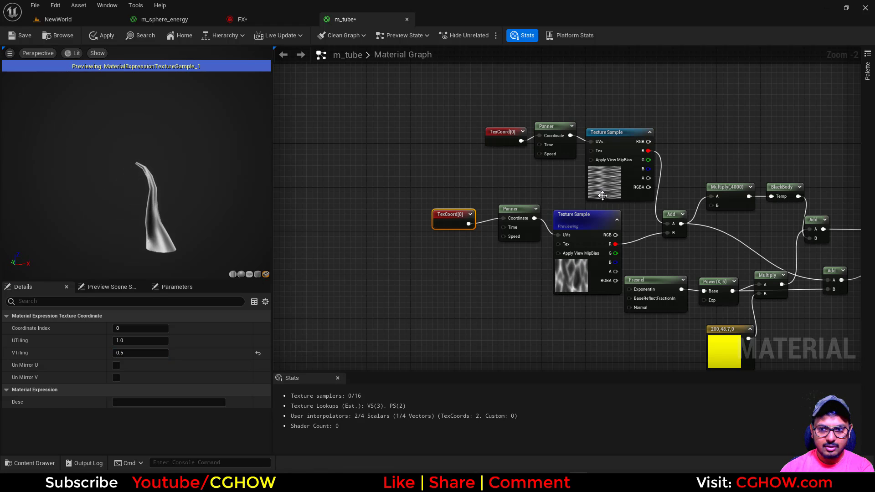
Set the upper TexCoord to UTiling 2 and VTiling 1, and stop previewing the lower Texture Sample node.
left_click(503, 137)
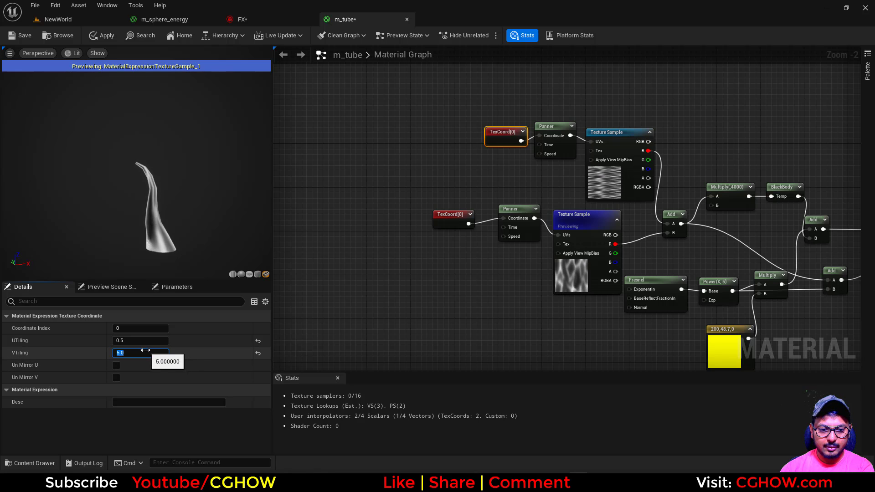
key("Return")
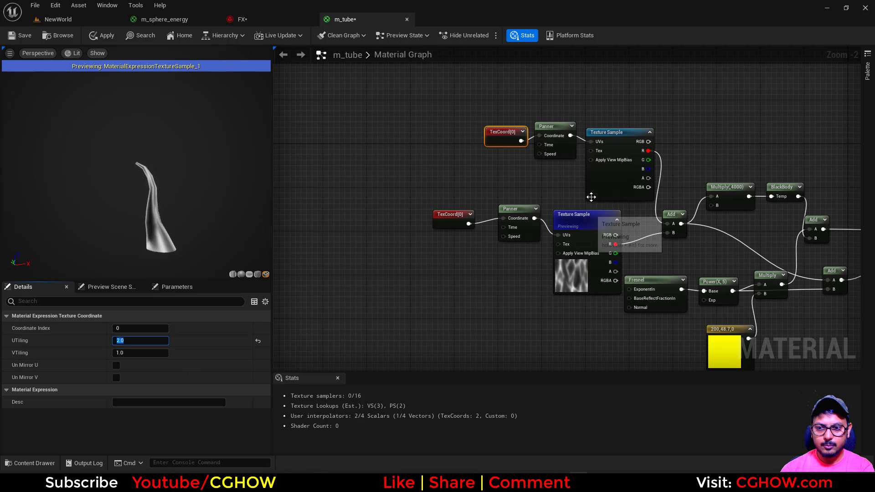
right_click(630, 171)
left_click(588, 227)
key("space")
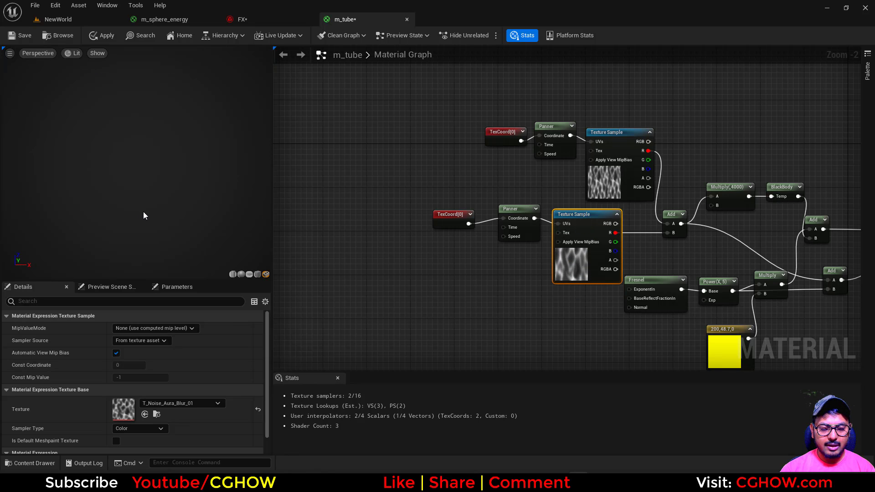
Set the upper Panner's Speed Y to 2 and check the flow on the previewed tube.
left_click(562, 154)
left_click(122, 340)
type("2")
key("Return")
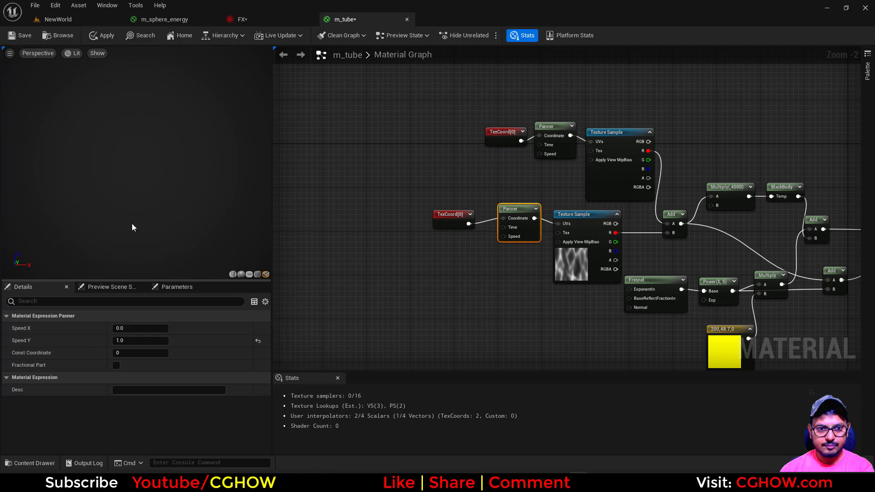
left_click_drag(88, 180, 110, 181)
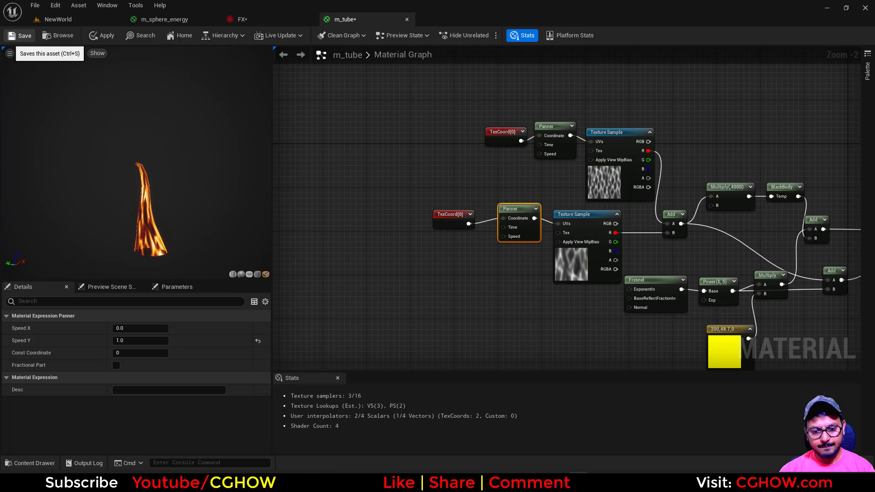
Save m_tube and assign it as the explicit override material in the FX system's tubes Mesh Renderer.
left_click(21, 36)
left_click(84, 21)
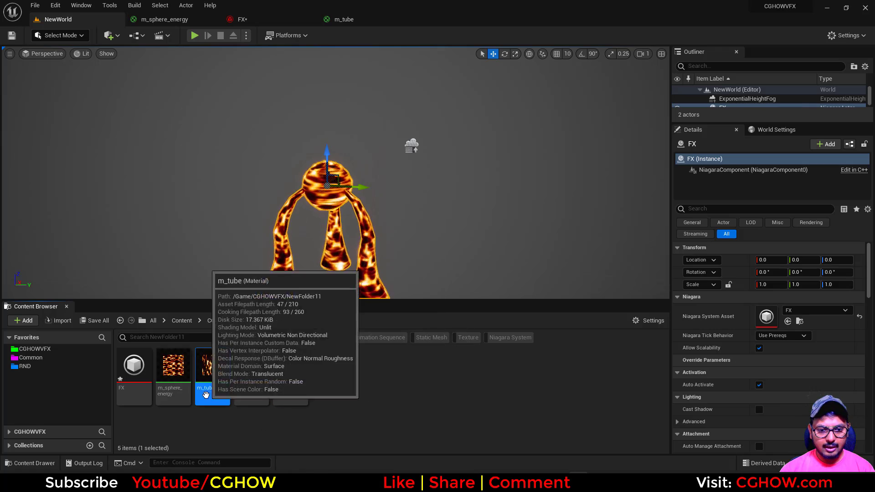
left_click(242, 19)
left_click(139, 321)
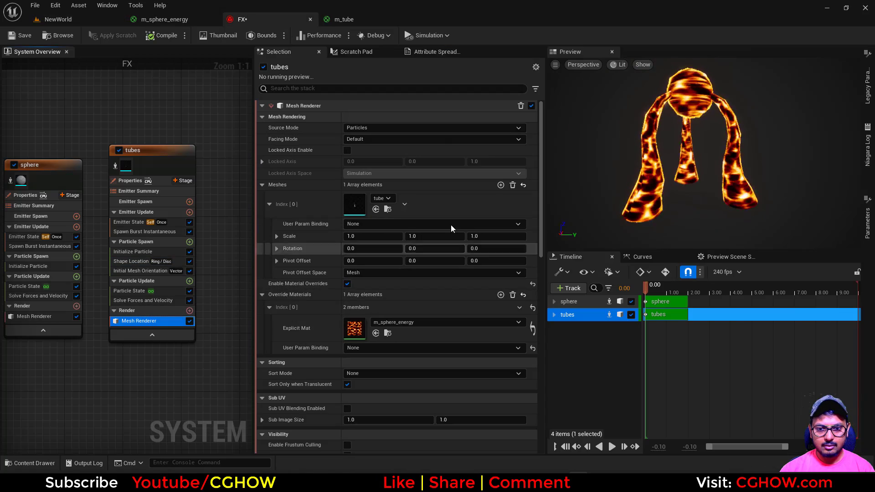
left_click(376, 335)
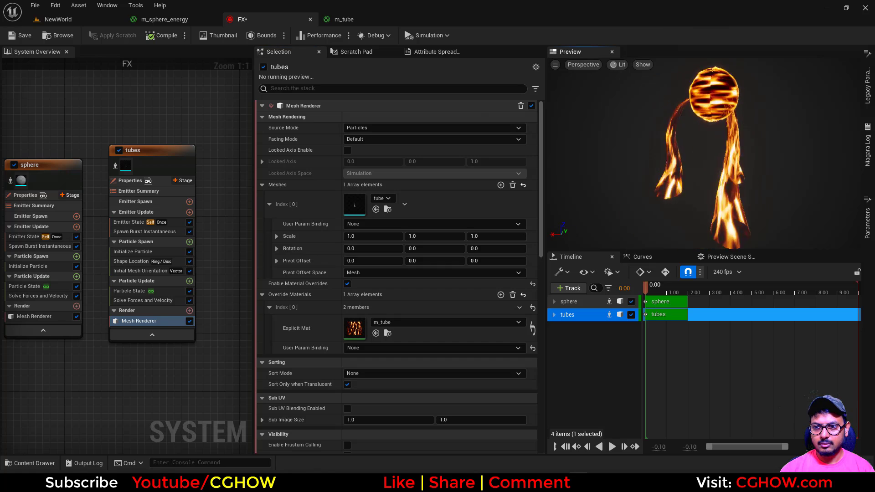
Inspect the effect in the NewWorld level and save the modified FX and tube assets.
left_click(63, 20)
left_click_drag(424, 190, 438, 194, "alt")
left_click(437, 191)
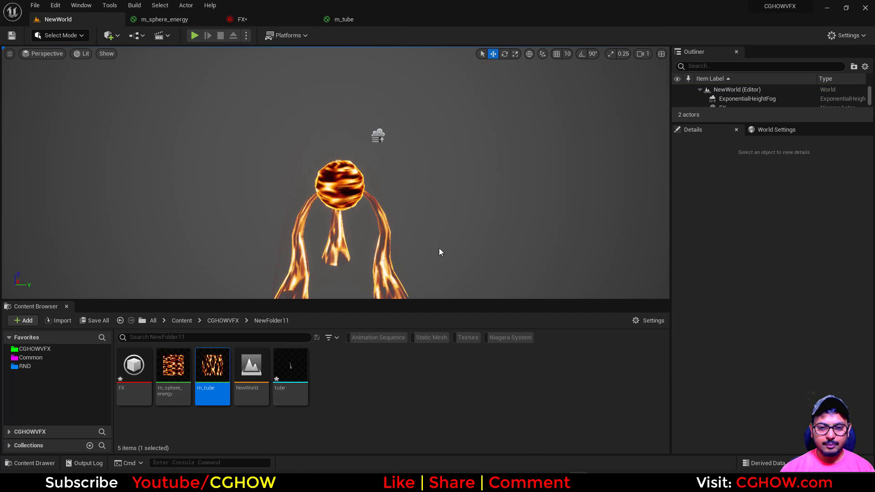
scroll(438, 249, "down", 4)
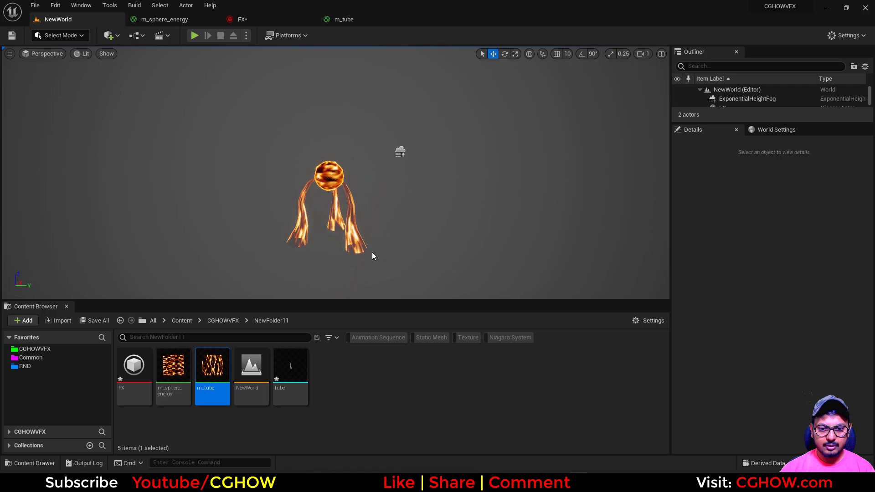
scroll(361, 267, "up", 3)
scroll(397, 213, "down", 1)
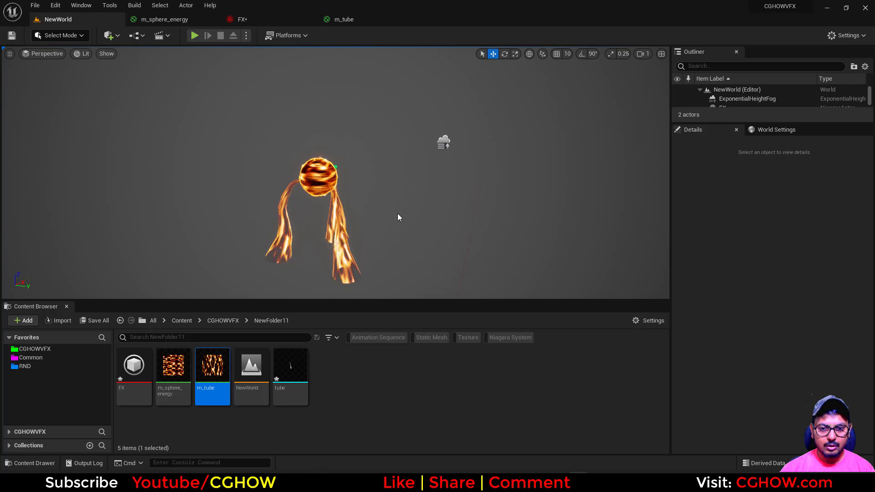
left_click(95, 321)
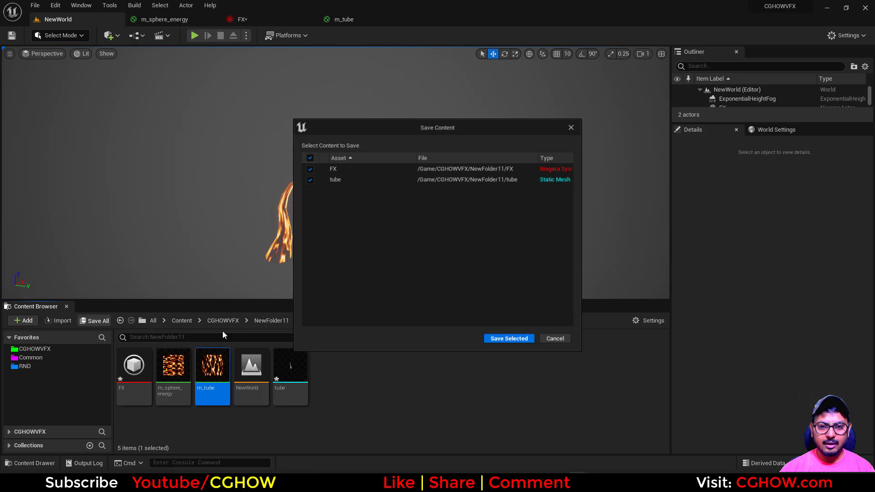
left_click(499, 339)
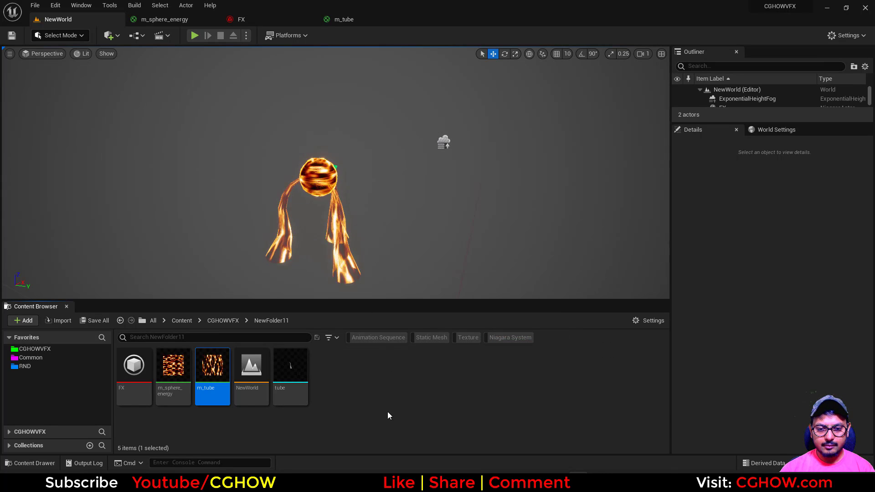
Create a new material named m_ring in NewFolder11 and open it.
right_click(387, 379)
left_click(458, 176)
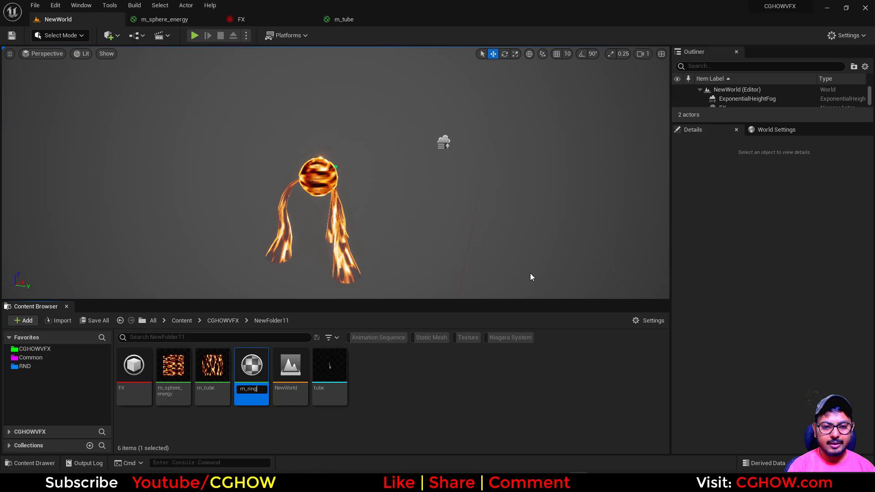
type("m_ring")
key("Return")
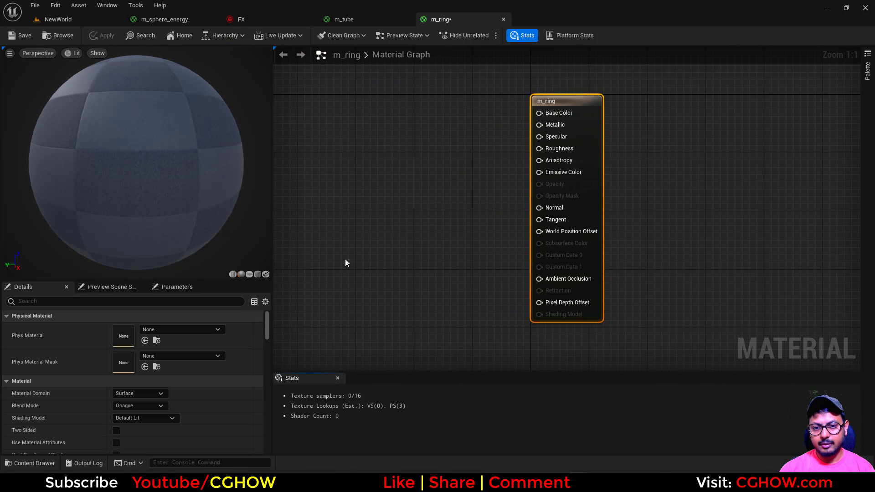
Add a RadialGradientExponential node to the m_ring graph.
right_click(350, 166)
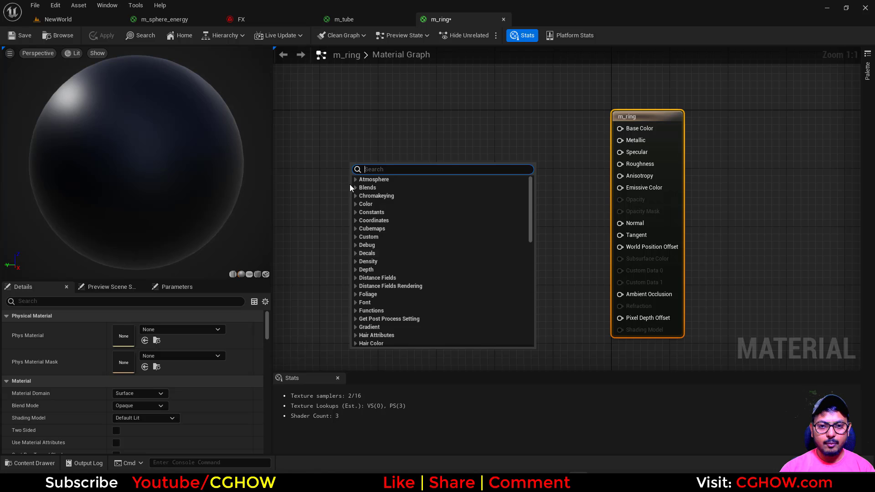
left_click(300, 279)
right_click_drag(349, 241, 401, 234)
right_click(426, 151)
type("rad")
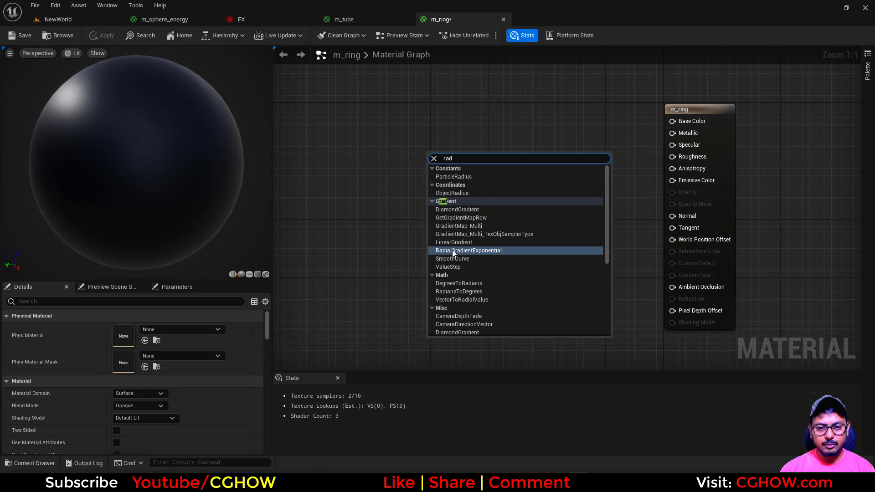
left_click(452, 250)
Add a VectorToRadialValue node and connect its Linear Distance output to the UVs of RadialGradientExponential.
right_click(373, 160)
type("vecto")
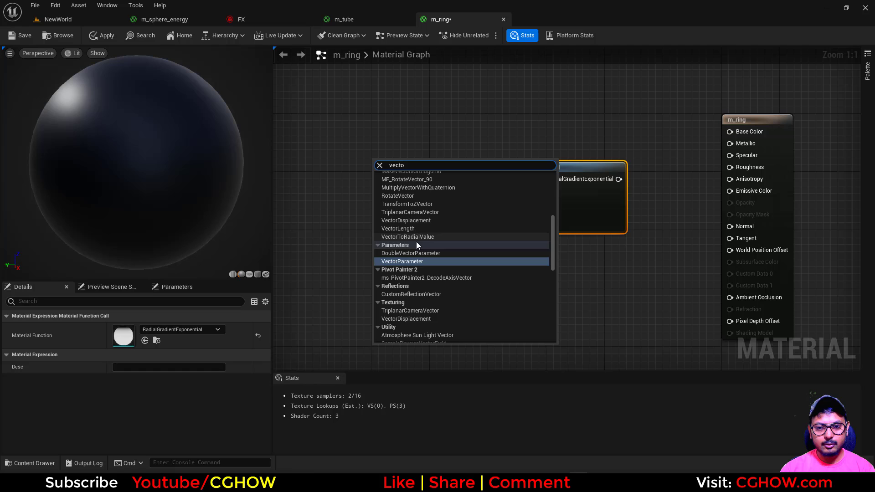
left_click(415, 238)
left_click_drag(414, 204, 312, 226)
Preview the RadialGradientExponential node on a plane and space out the neighbouring nodes.
left_click(585, 199)
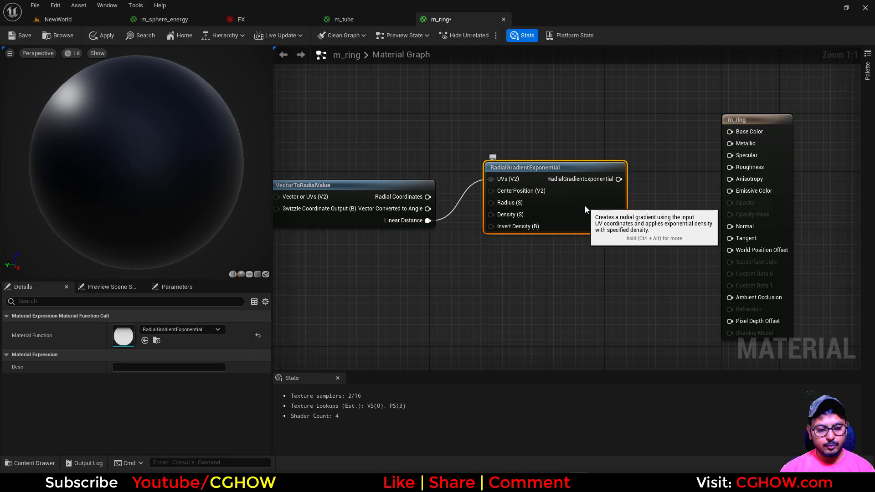
key("space")
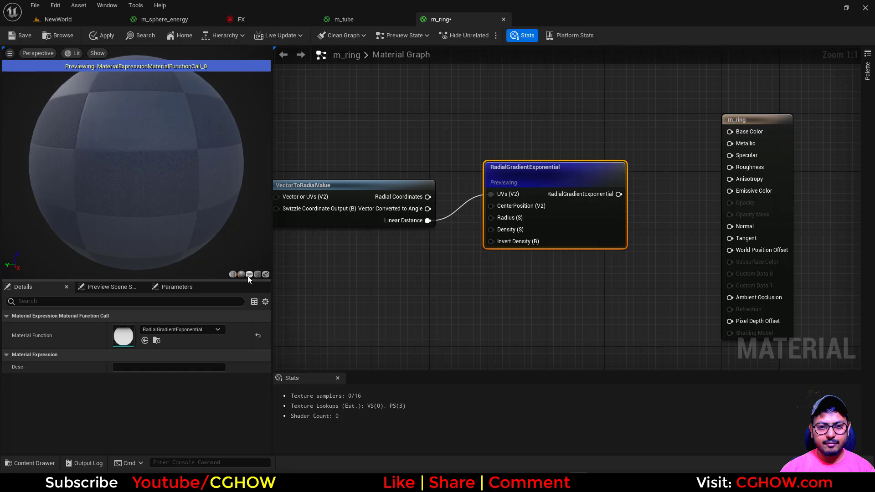
left_click(249, 274)
left_click_drag(349, 220, 351, 192)
left_click_drag(786, 183, 837, 176)
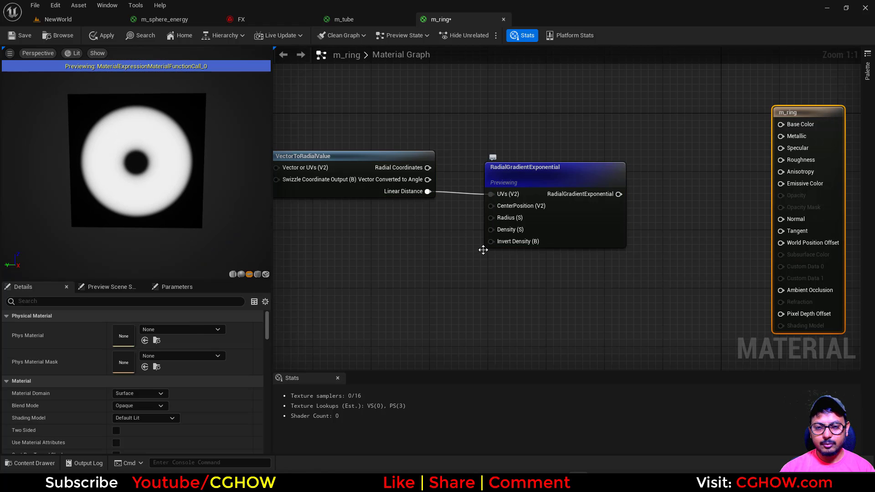
Add a Dynamic Parameter node, connect its first output to the gradient's Density and name that parameter density.
right_click(387, 250)
type("dy")
left_click(412, 299)
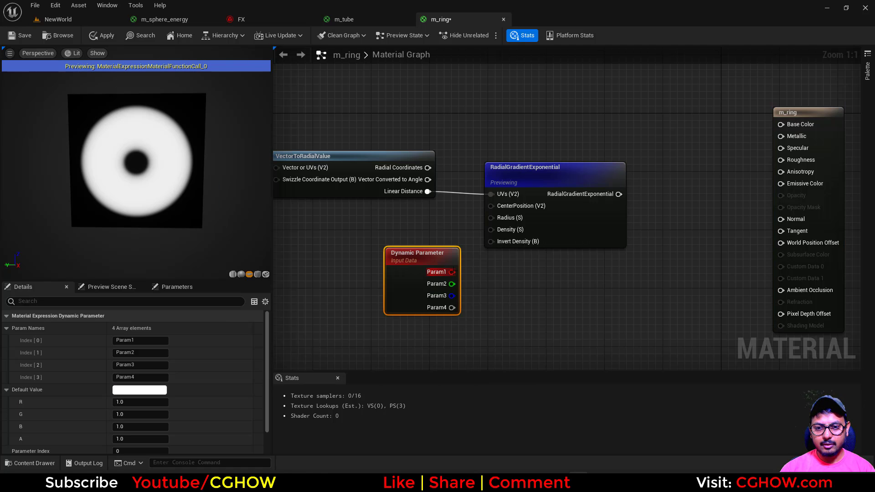
left_click_drag(497, 234, 493, 230)
left_click(137, 340)
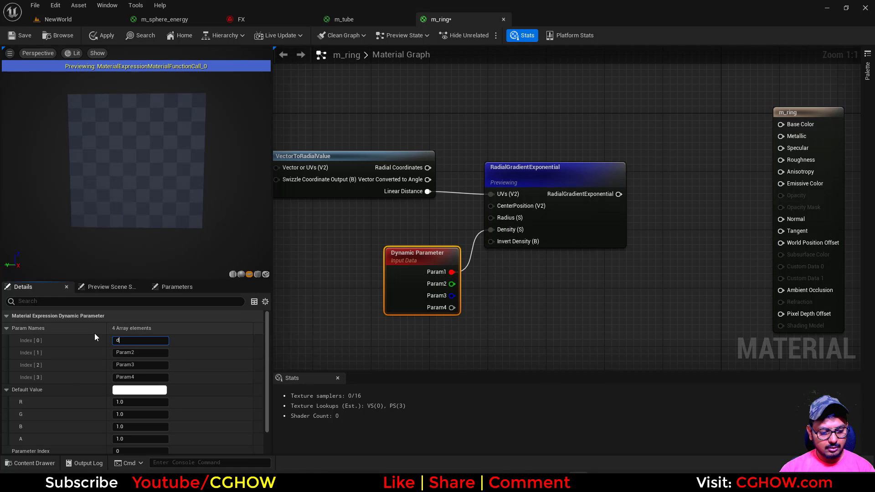
type("density")
key("Return")
Add a Step node and connect the RadialGradientExponential output to its Y input.
right_click_drag(652, 213, 492, 233)
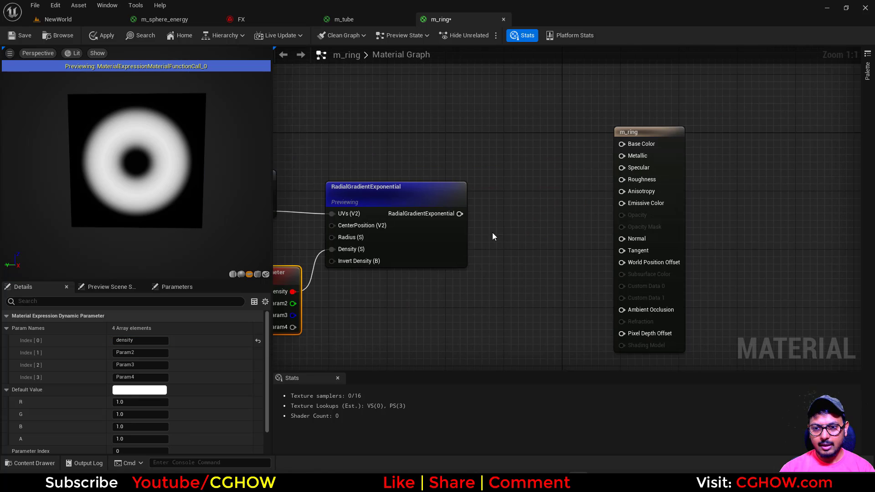
right_click(492, 204)
type("step")
left_click(516, 272)
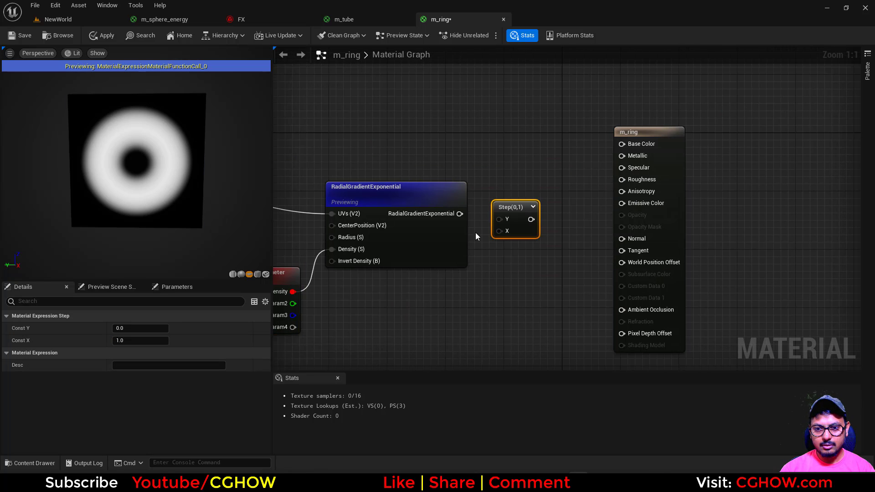
left_click_drag(504, 220, 501, 220)
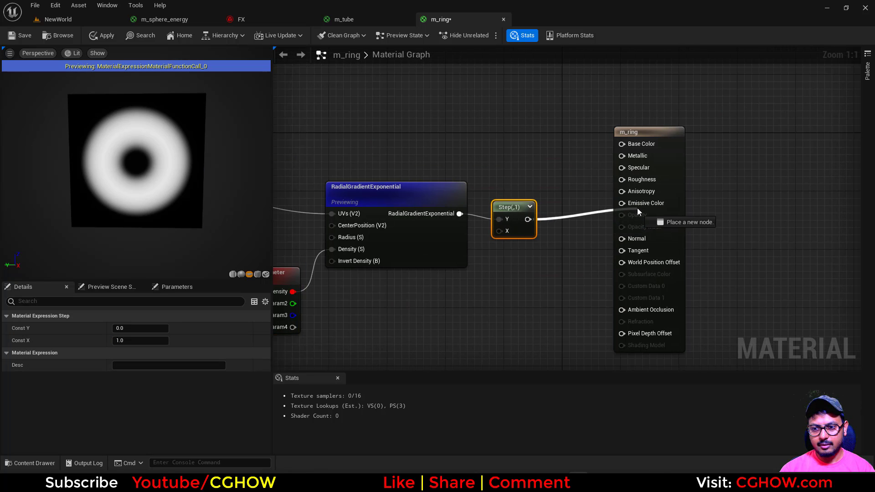
Stop previewing the RadialGradientExponential node and set the Step node's Const X to 0.5.
left_click(408, 205)
key("space")
right_click_drag(352, 292, 447, 292)
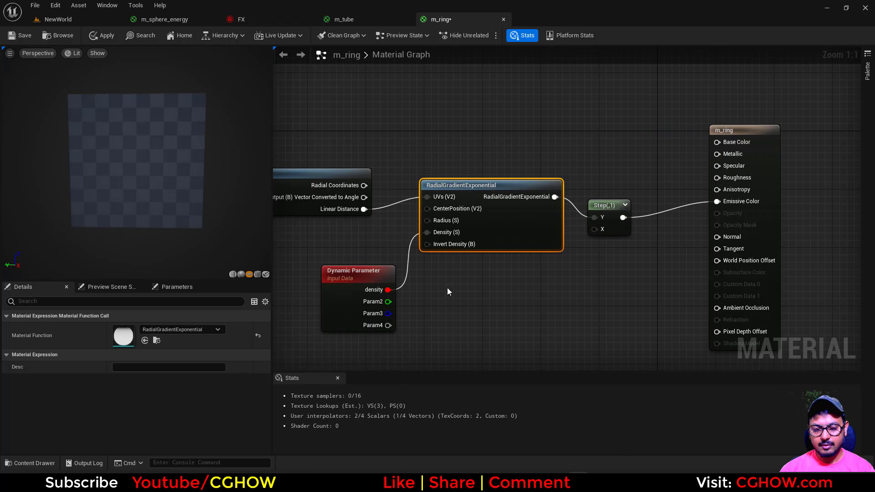
left_click(621, 229)
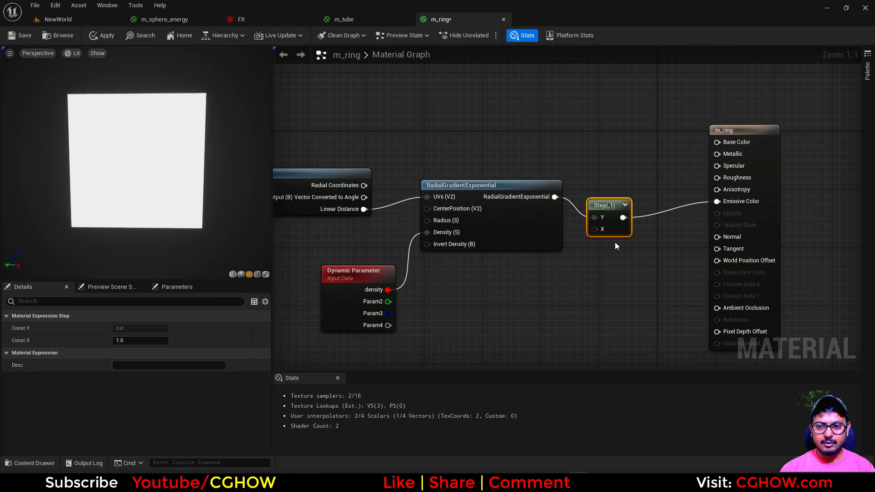
type("0.5")
key("Return")
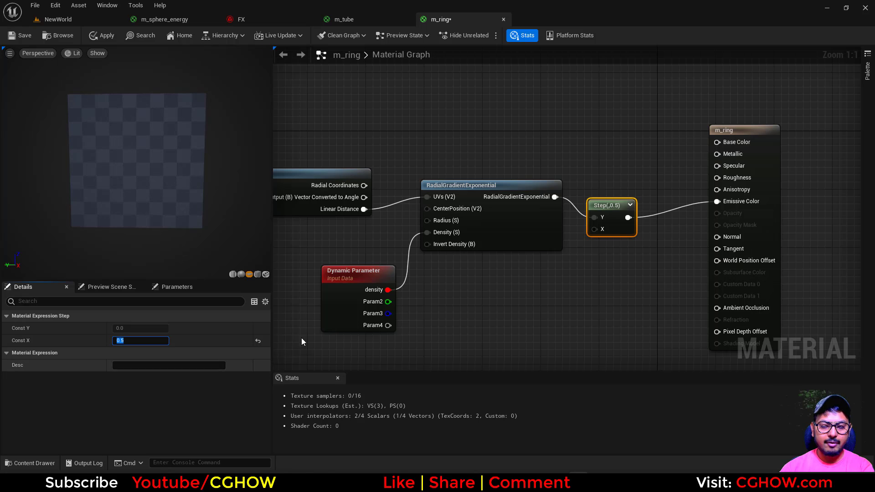
Insert a 1-x node between the Step output and the material's Emissive Color input.
right_click_drag(614, 228, 555, 246)
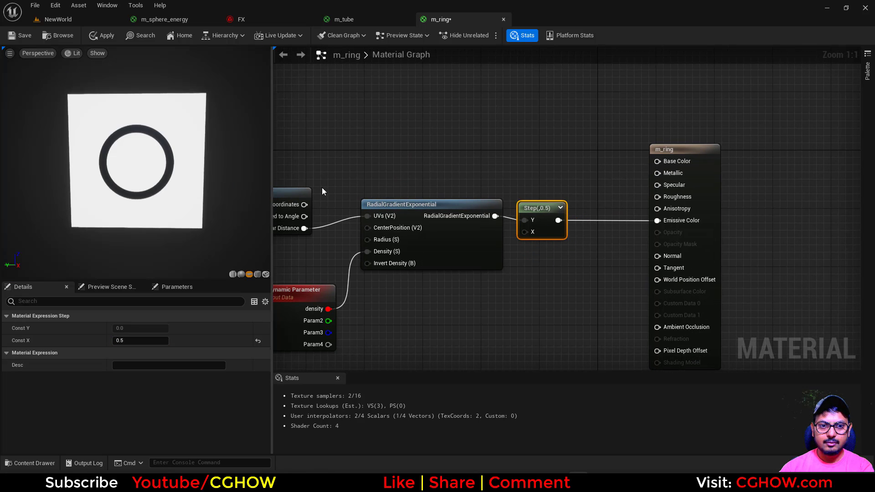
left_click_drag(715, 176, 744, 172)
left_click(577, 208)
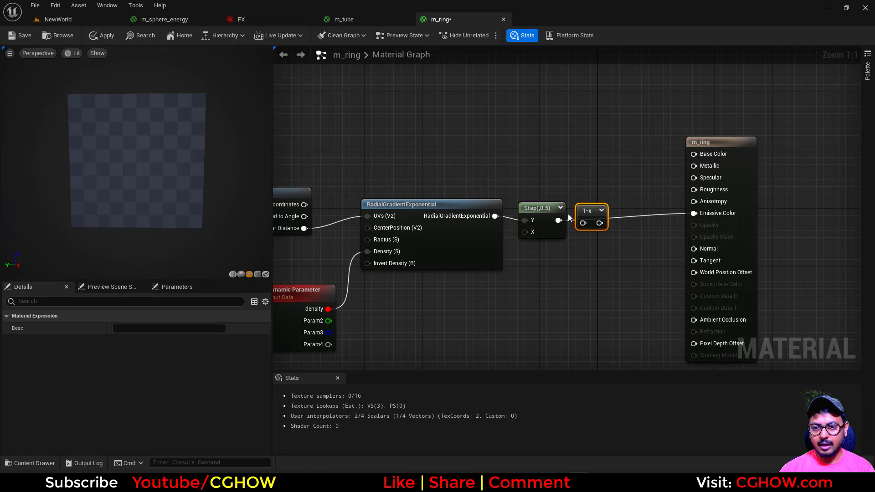
left_click_drag(685, 220, 694, 213)
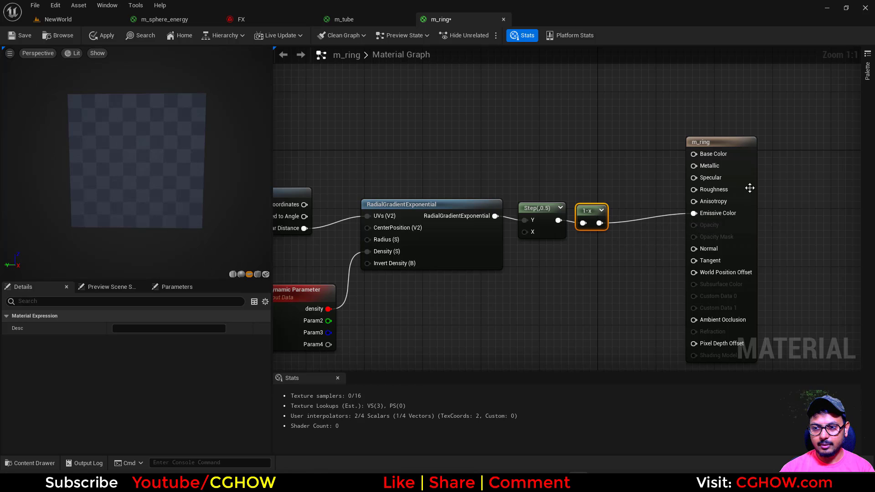
Set the m_ring material's blend mode to Masked and shading model to Unlit, and make it two-sided.
left_click(737, 180)
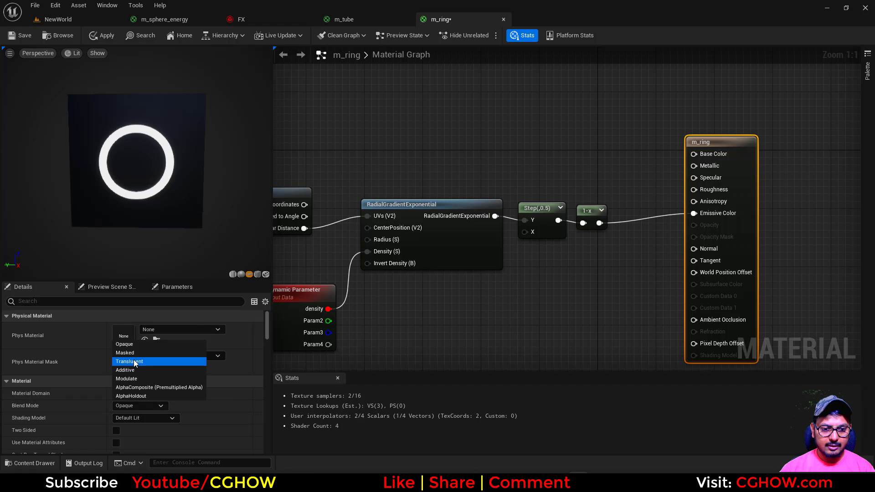
left_click(133, 354)
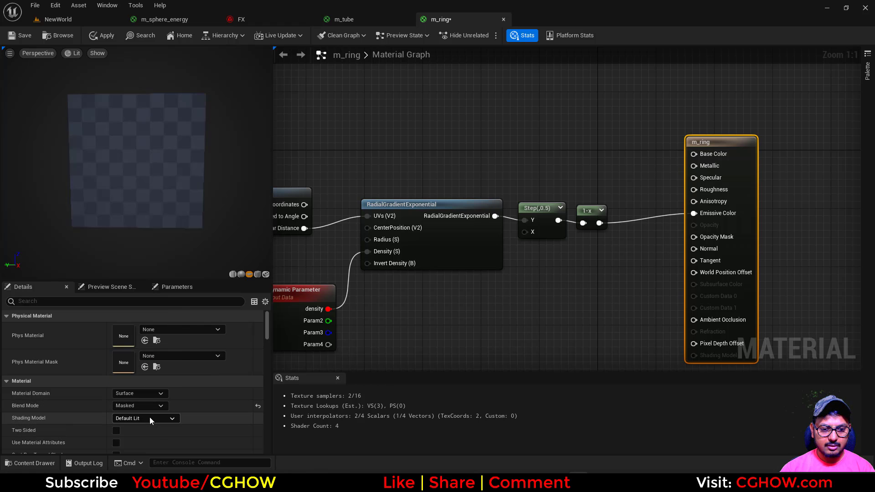
left_click(148, 418)
left_click(130, 304)
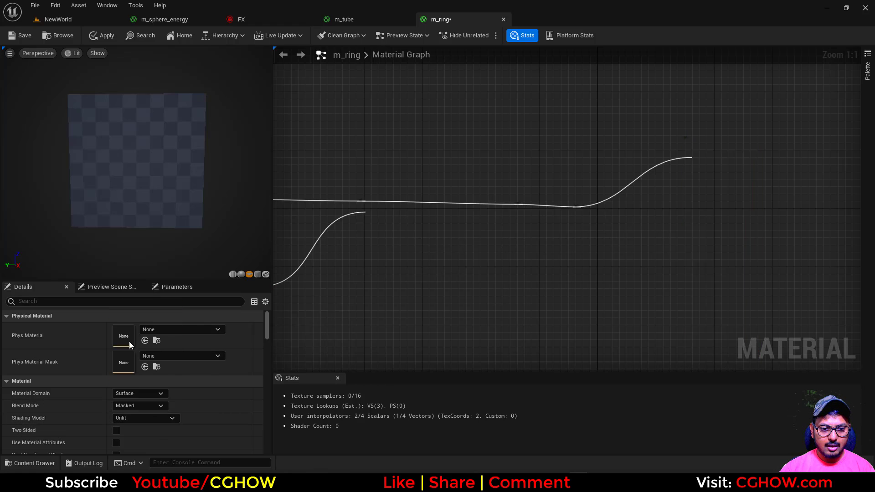
left_click(115, 431)
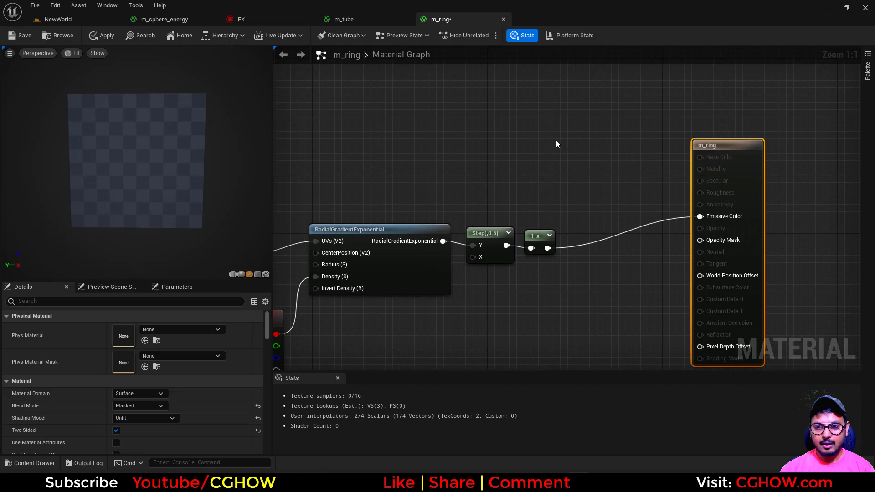
Add a ParticleColor node and connect its color output to Emissive Color.
right_click(557, 144)
type("parti")
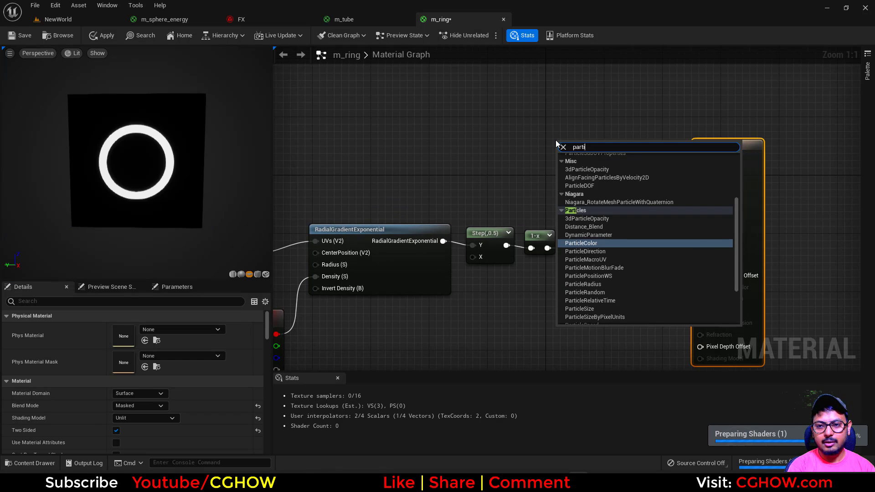
key("Return")
left_click_drag(606, 165, 702, 216)
Multiply the Particle Color alpha by the 1-x output and connect the result to Opacity Mask.
right_click_drag(620, 269, 610, 272)
key("m")
left_click(602, 234)
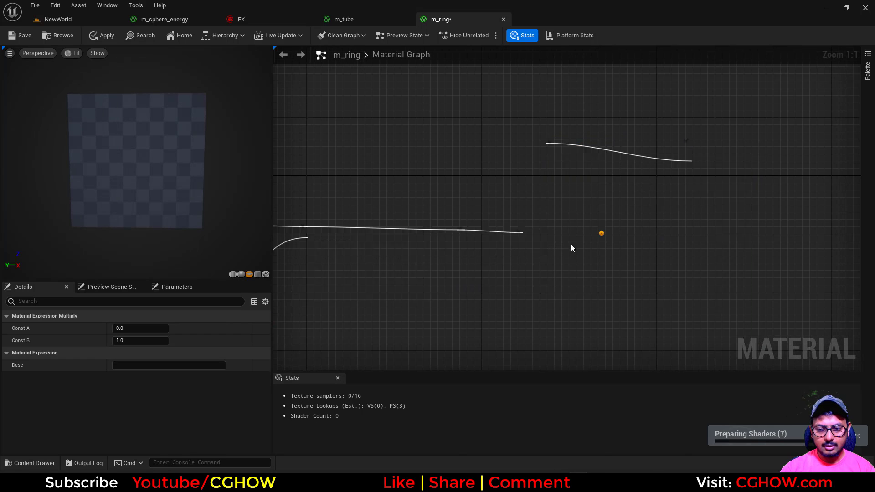
left_click_drag(542, 249, 617, 265)
left_click_drag(600, 213, 713, 239)
Connect the Dynamic Parameter's second output to the Step node's X input and name that parameter step.
right_click_drag(476, 306, 623, 272)
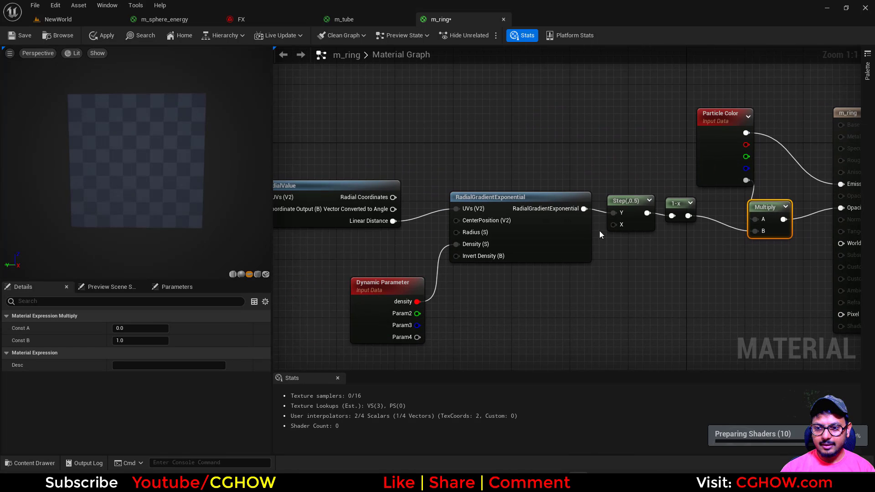
left_click_drag(618, 226, 414, 315)
left_click(380, 314)
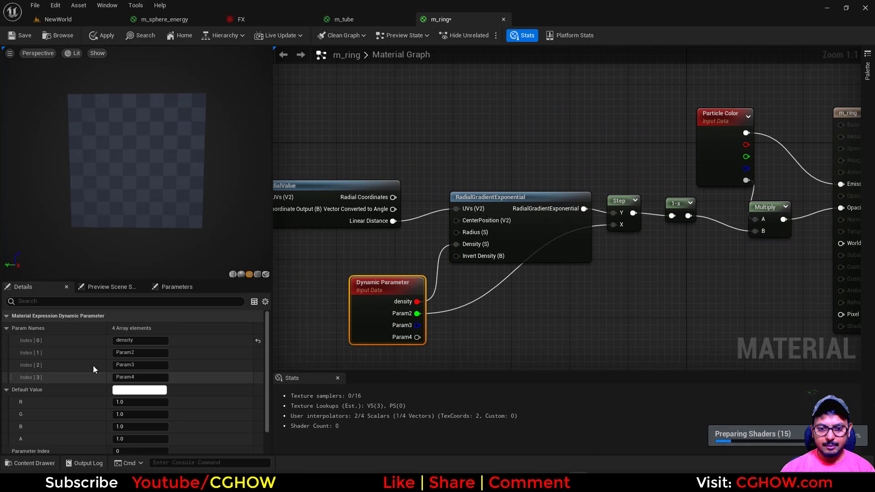
left_click_drag(145, 353, 78, 353)
type("step")
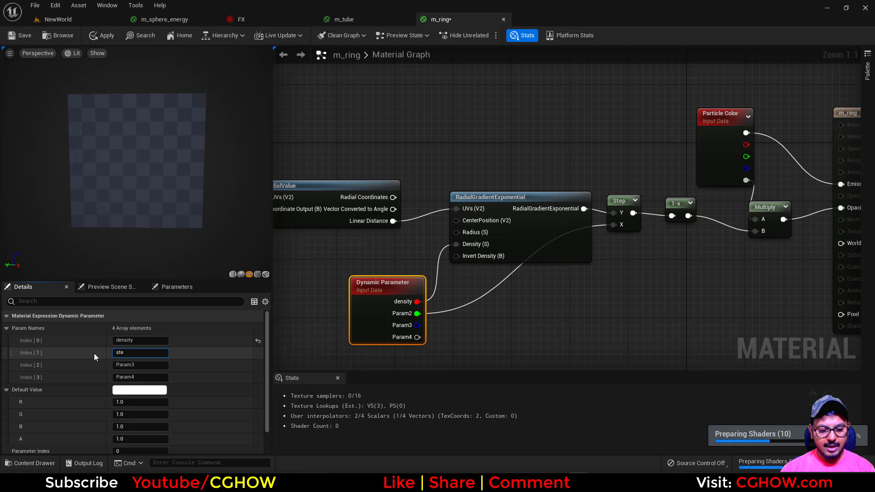
key("Return")
Set the Dynamic Parameter's default G value to 0.5 and save the m_ring material.
left_click(140, 414)
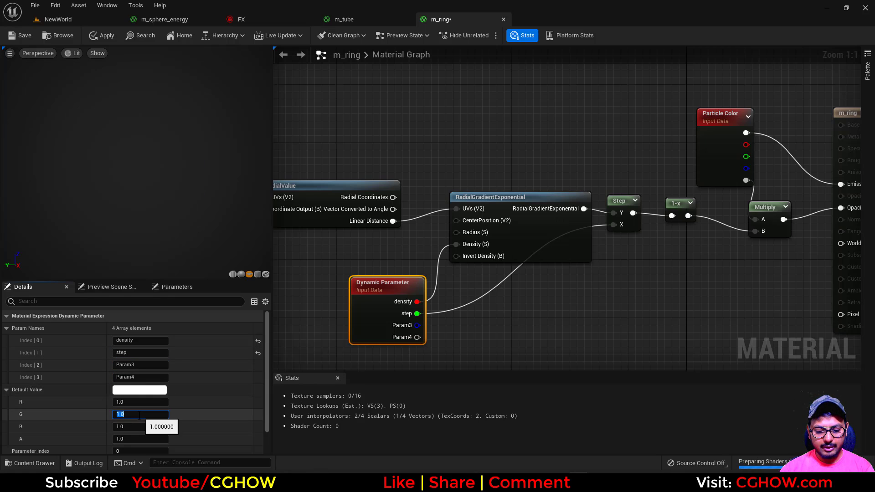
type("/")
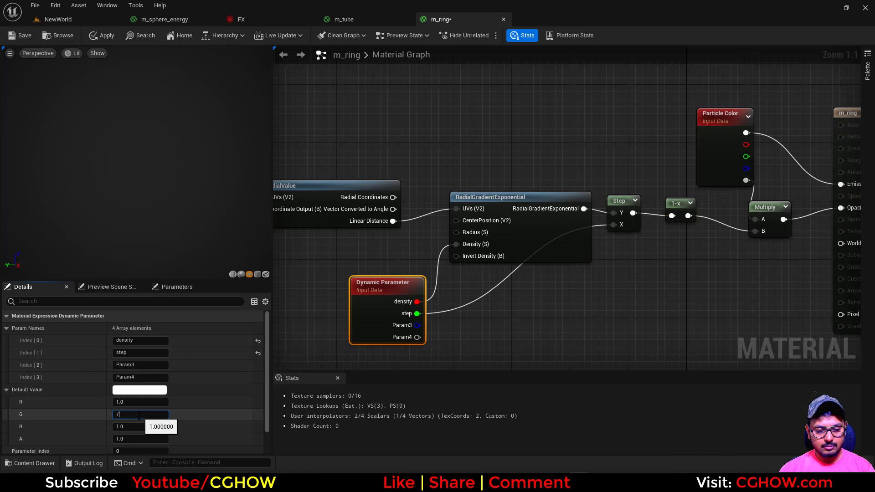
type("5")
left_click_drag(147, 416, 74, 410)
type(".5")
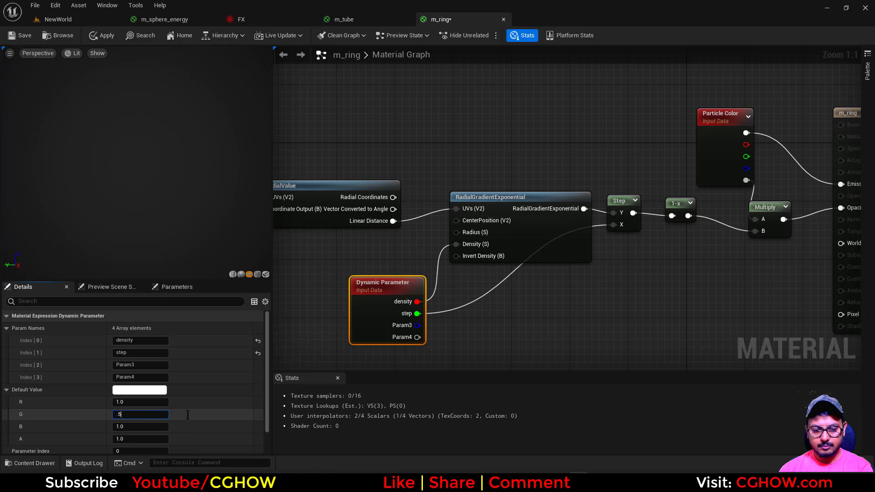
key("Return")
left_click(410, 363)
left_click(9, 37)
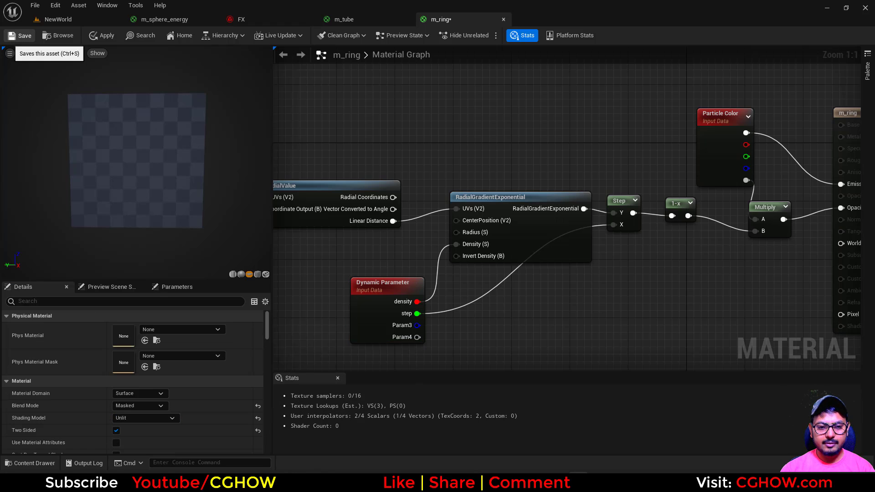
In the FX Niagara system, duplicate the tubes emitter and rename the copy rings.
left_click(57, 19)
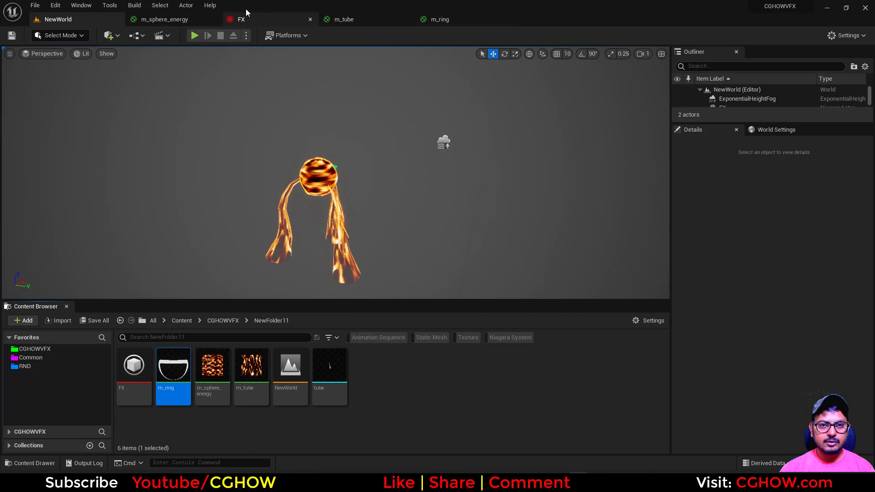
left_click(249, 20)
right_click_drag(217, 154, 191, 148)
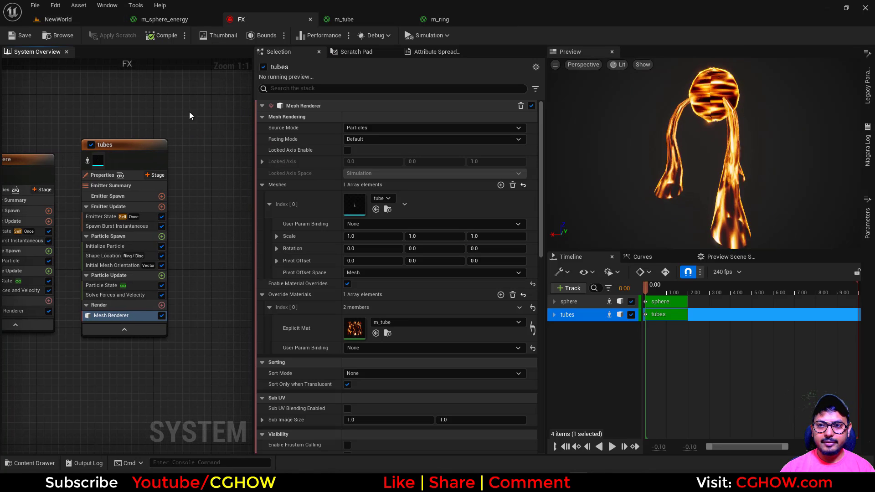
right_click_drag(190, 116, 131, 116)
left_click(102, 142)
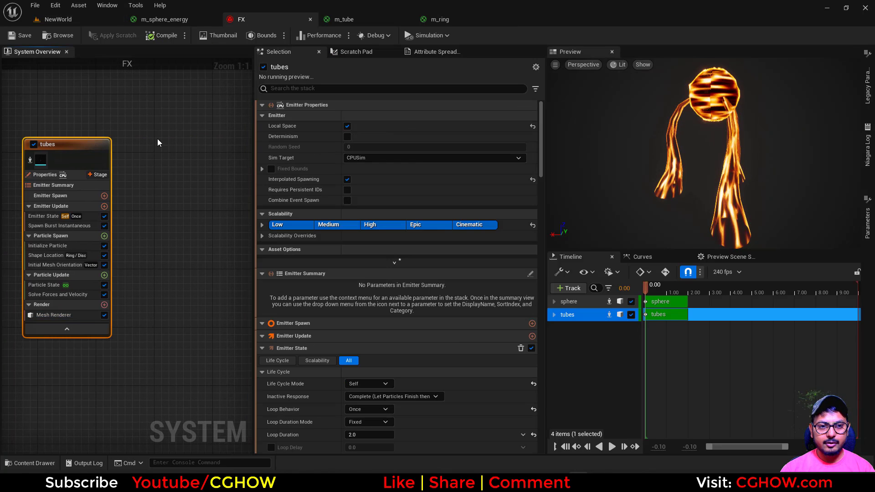
key("ctrl+d")
double_click(198, 161)
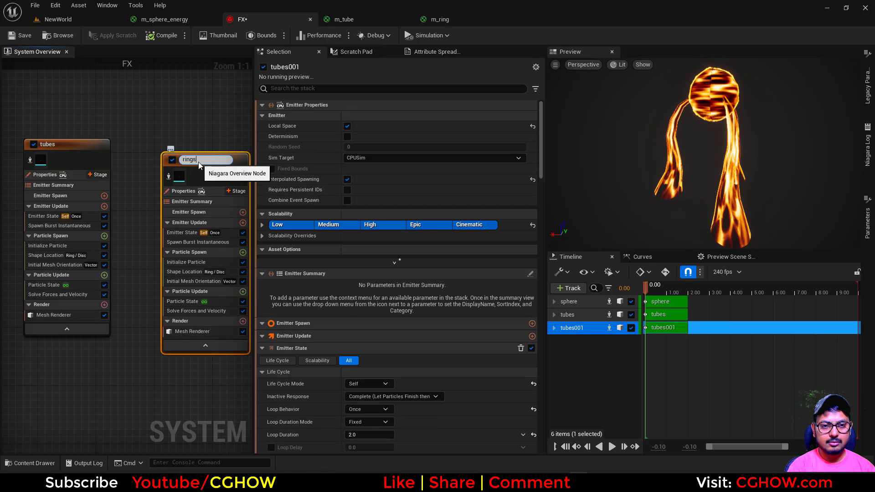
key("Return")
Replace the rings emitter's Mesh Renderer with a Sprite Renderer that uses the m_ring material.
right_click_drag(208, 333, 139, 300)
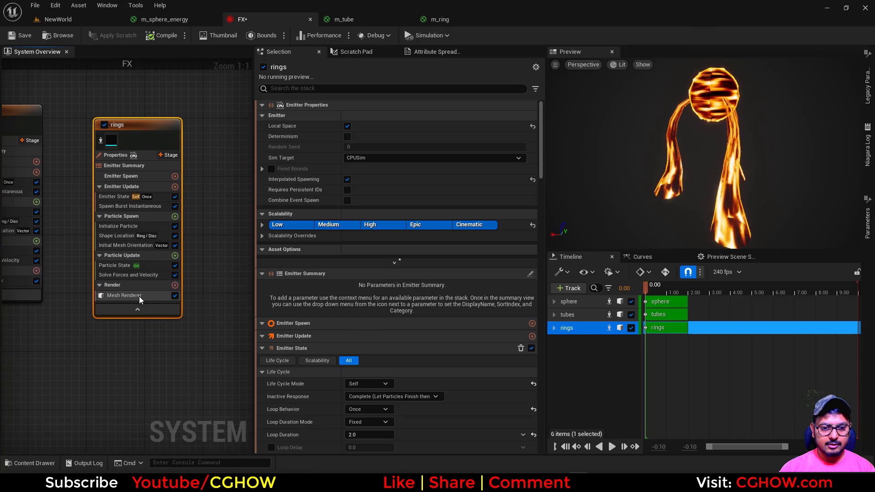
left_click(139, 297)
key("Delete")
left_click(175, 277)
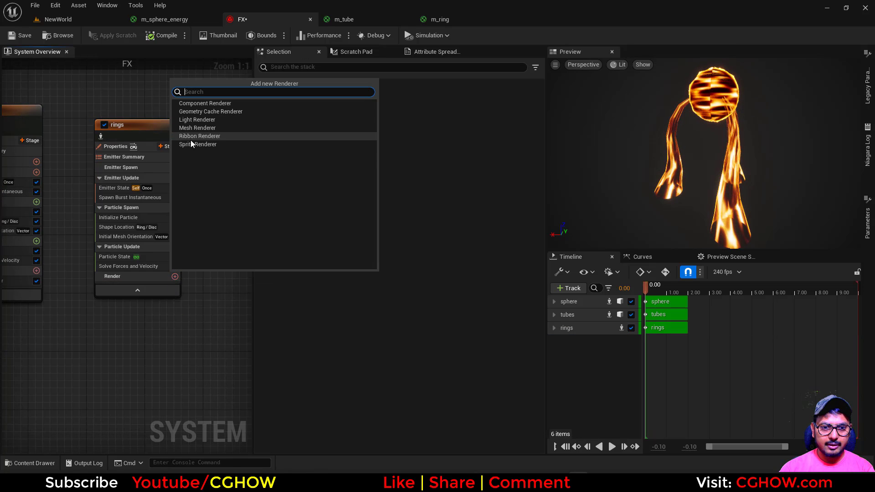
left_click(192, 144)
left_click(376, 141)
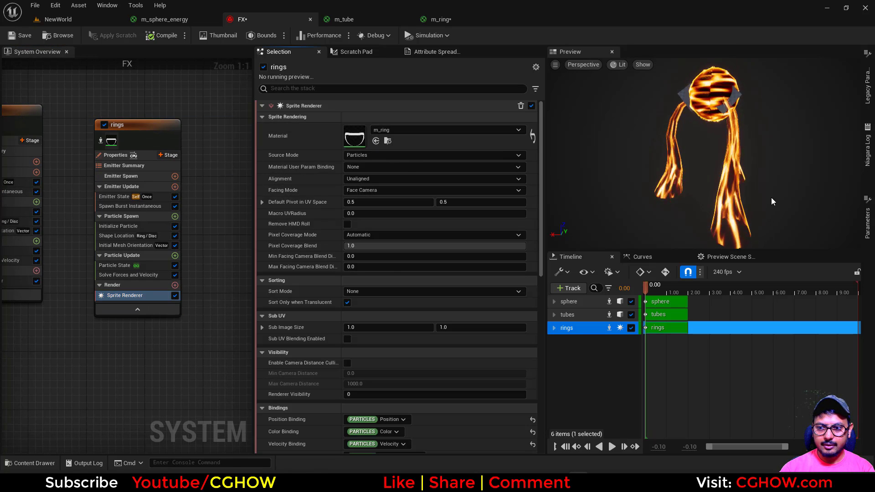
Set the Ring Radius in the rings emitter's Shape Location to about 115.
left_click(116, 237)
left_click(365, 167)
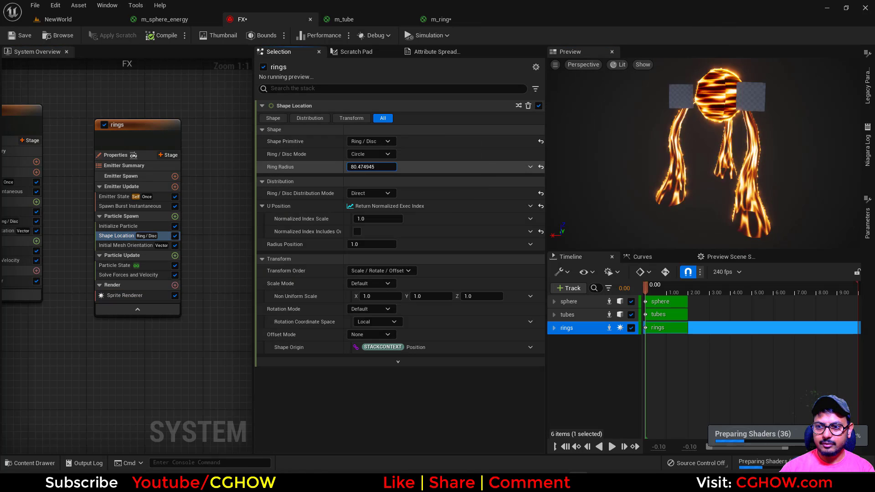
left_click_drag(365, 166, 384, 167)
left_click_drag(652, 161, 655, 201)
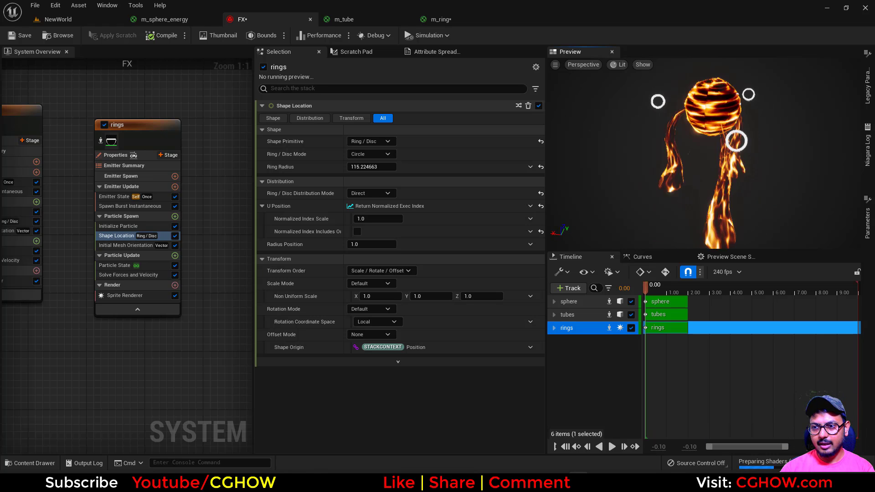
Set the rings Sprite Renderer's Alignment to Custom Alignment and its Facing Mode to Custom Facing Vector.
left_click(122, 295)
left_click(378, 178)
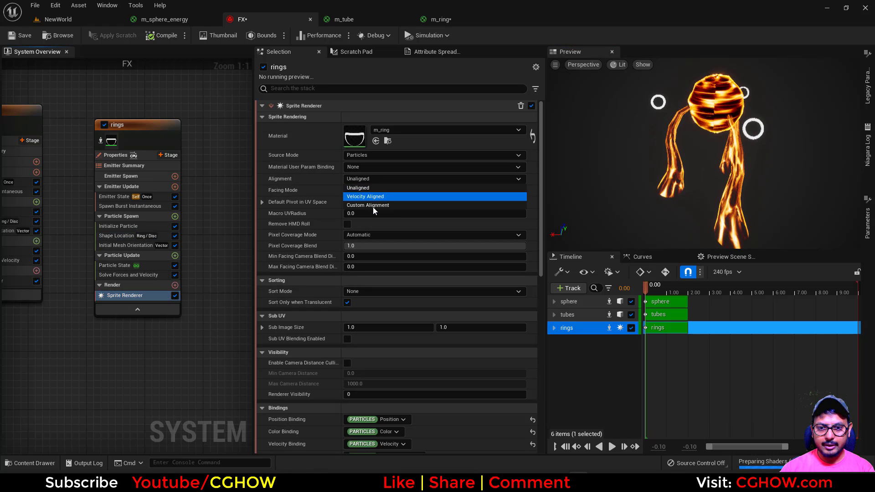
left_click(375, 206)
left_click(371, 192)
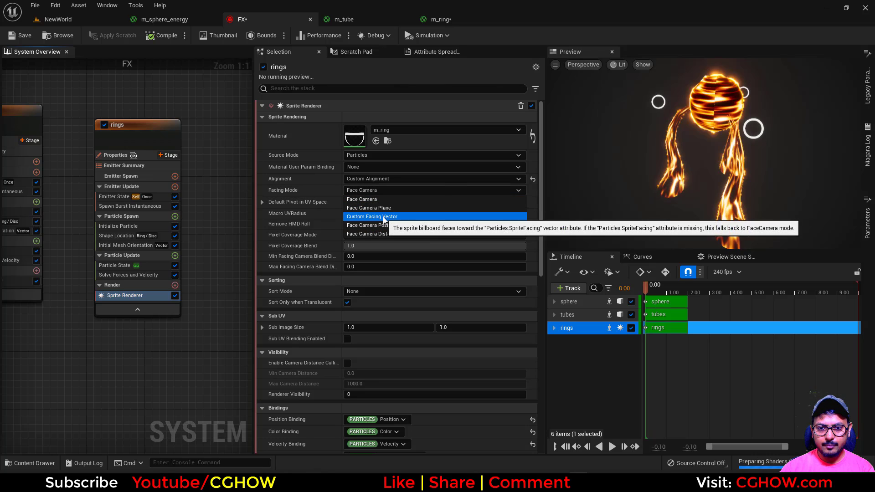
left_click(372, 216)
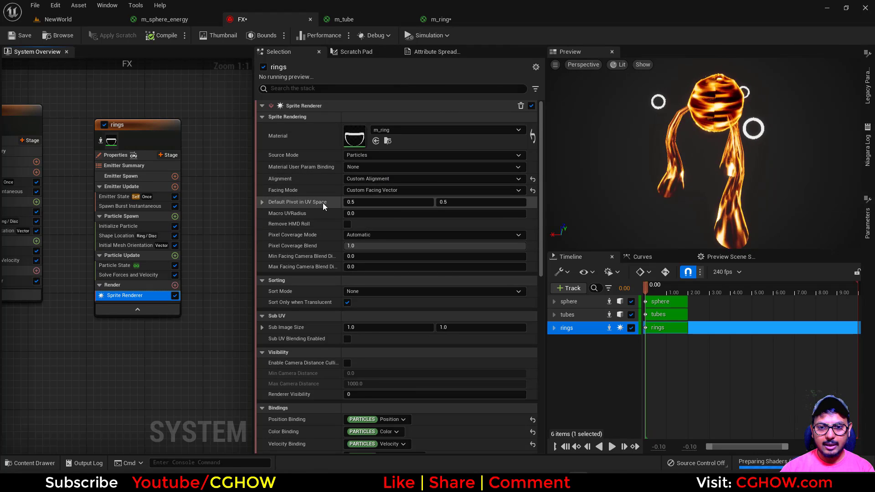
Replace Initial Mesh Orientation in the rings Particle Spawn with Align Sprite to Mesh Orientation and set its first vector to 0, 0, 1.
left_click(174, 217)
type("alig")
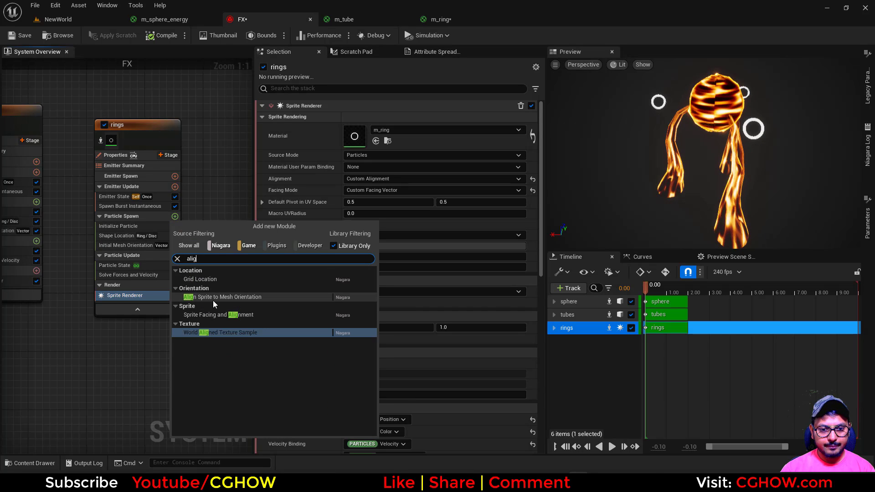
left_click(214, 301)
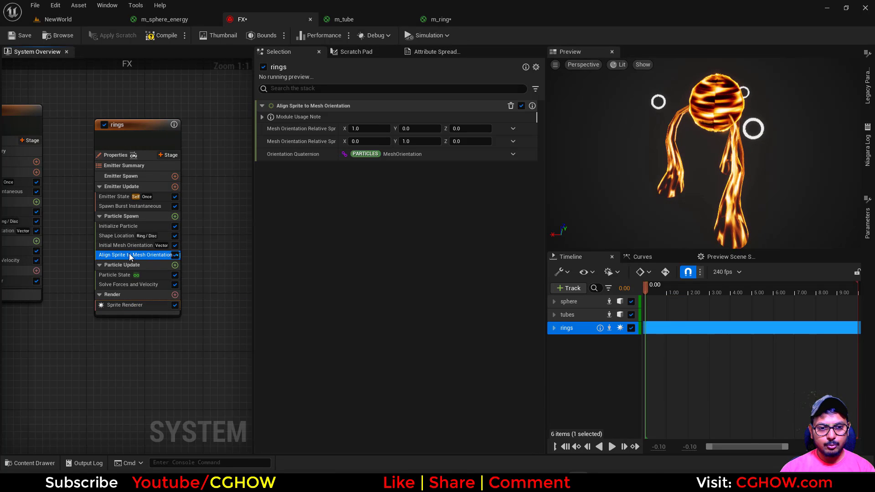
left_click(133, 247)
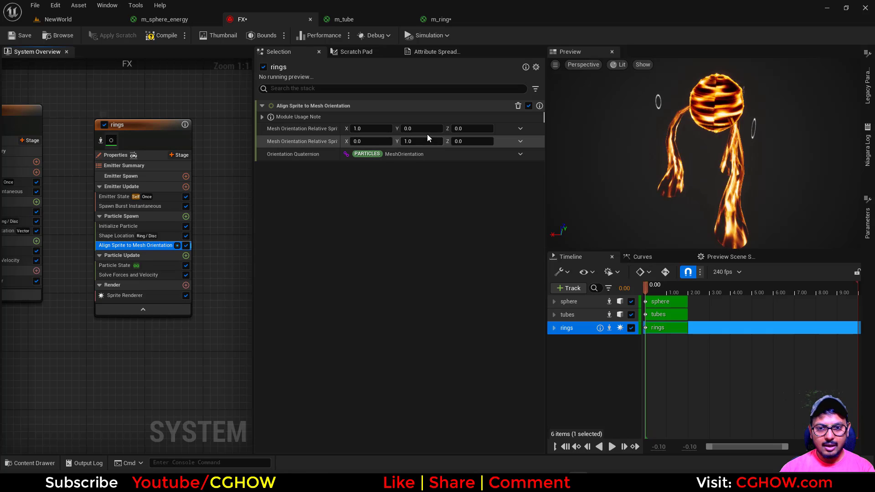
left_click(471, 128)
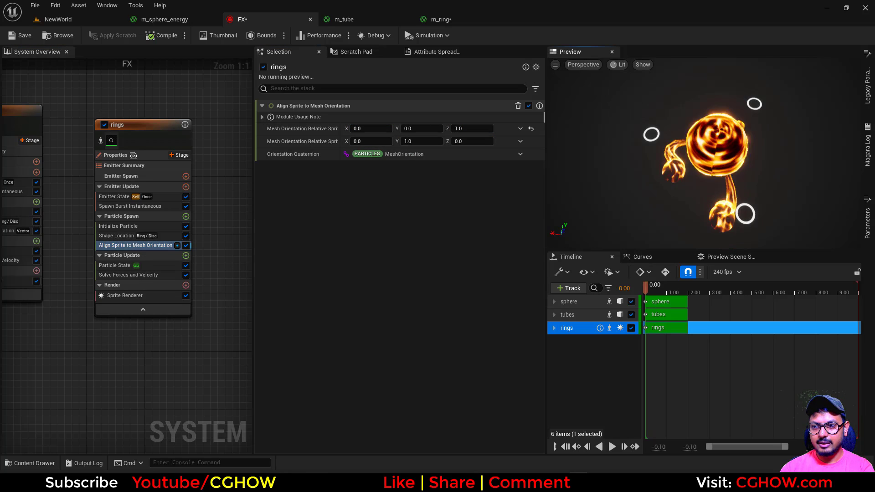
Open the Offset Mode choices in the rings emitter's Shape Location.
left_click(112, 237)
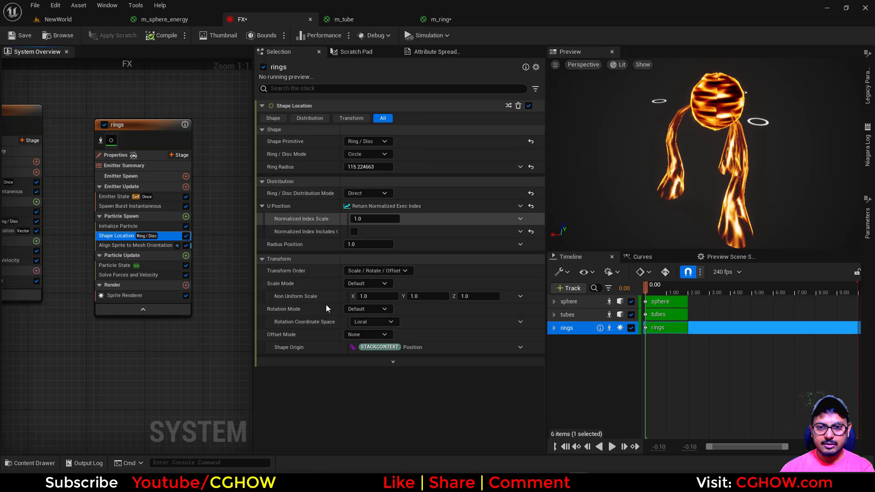
left_click(367, 335)
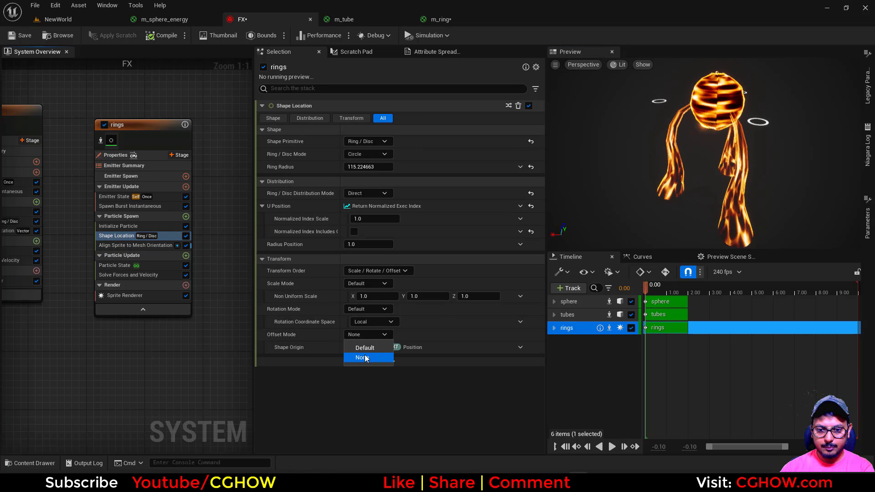
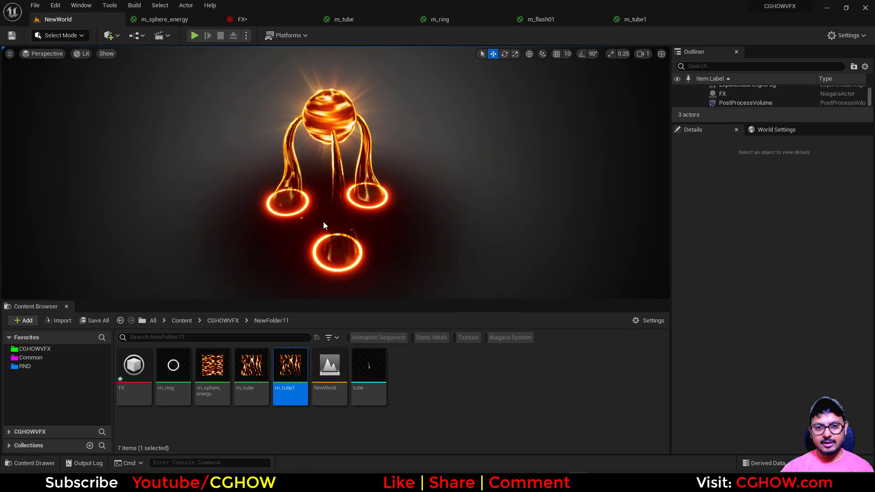
Set the source emitter's Initialize Particle color Value to 5000 and play the effect.
left_click_drag(377, 225, 287, 169, "alt")
left_click(242, 20)
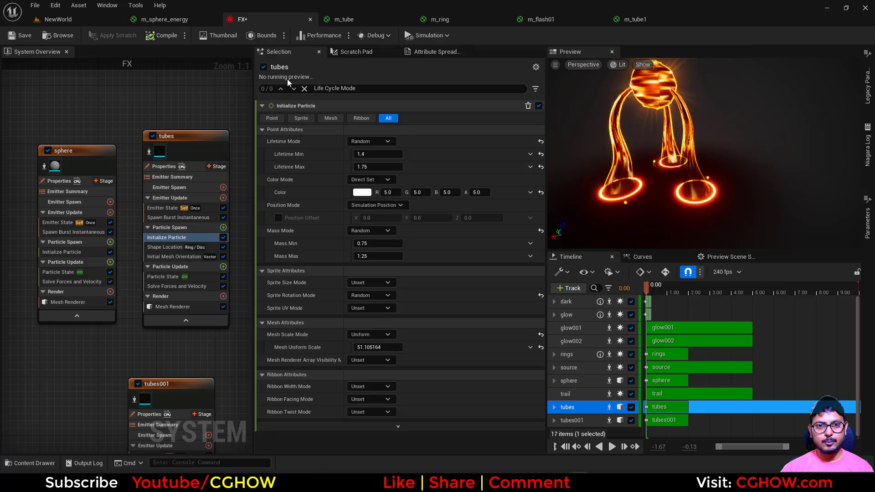
right_click_drag(215, 169, 137, 107)
scroll(82, 149, "up", 1)
left_click(81, 236)
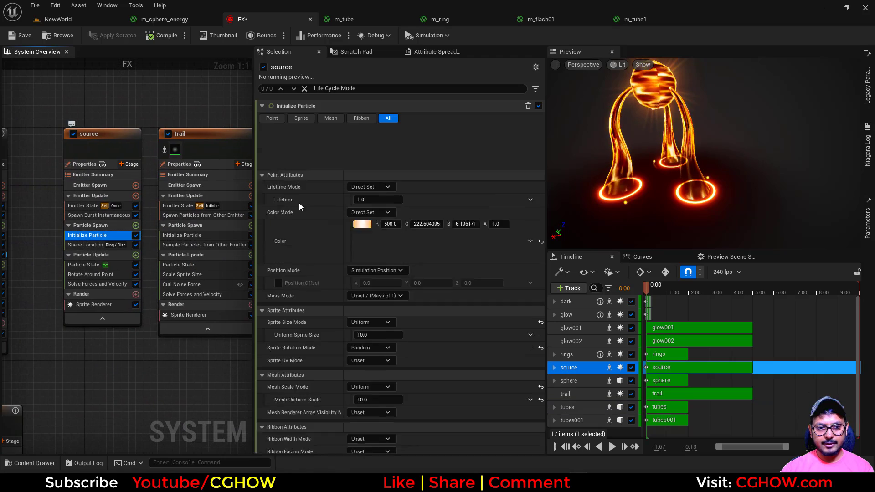
left_click(364, 179)
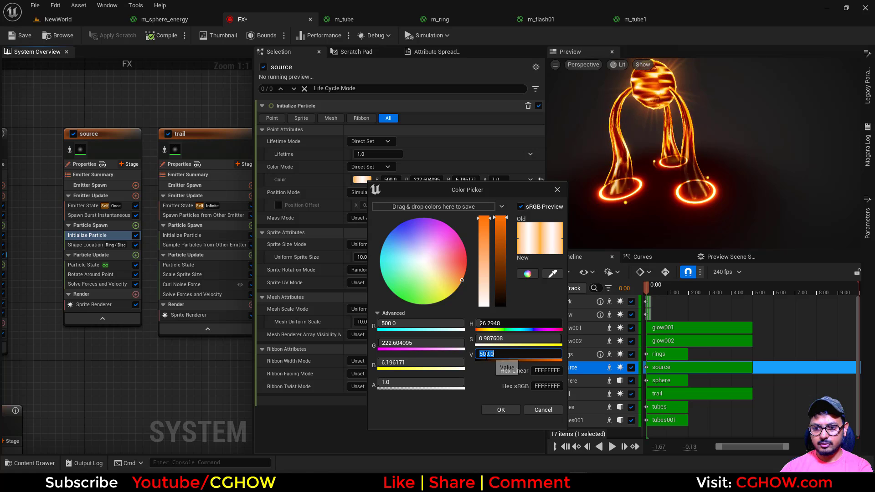
key("Return")
left_click(501, 410)
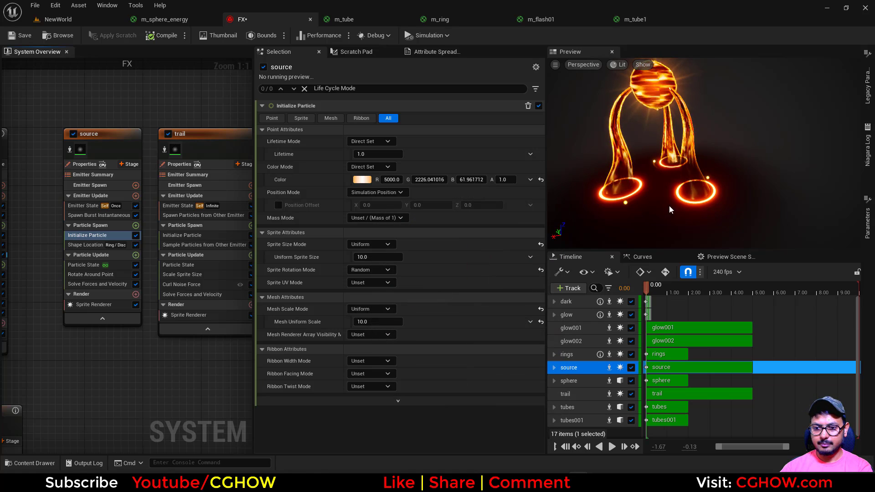
left_click(614, 448)
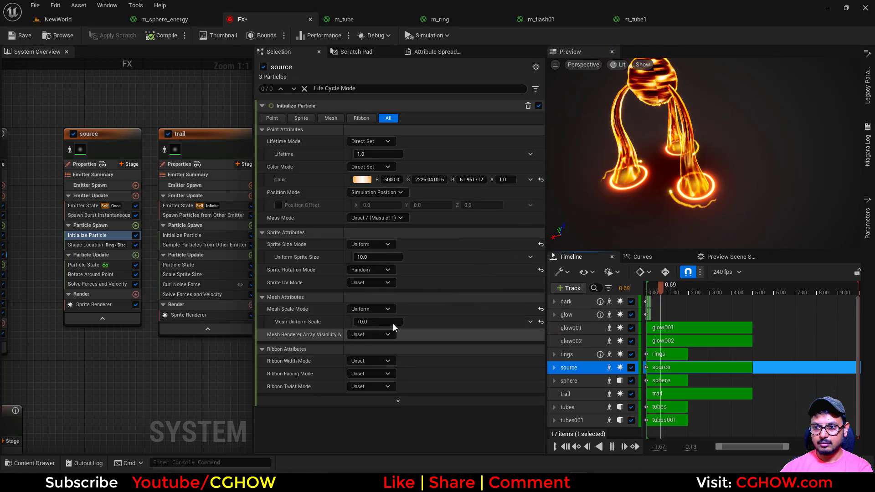
Set the trail emitter's Initialize Particle color Value to 50 and view the effect in the NewWorld level.
left_click(186, 241)
left_click(362, 179)
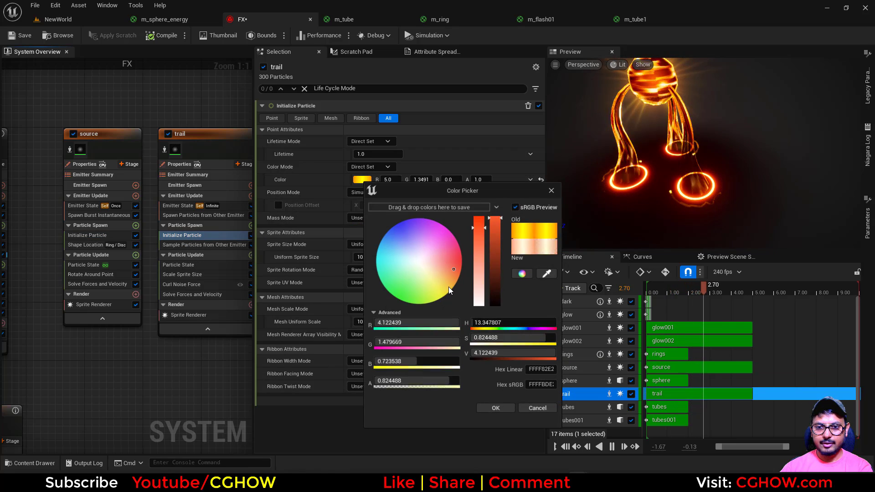
key("Return")
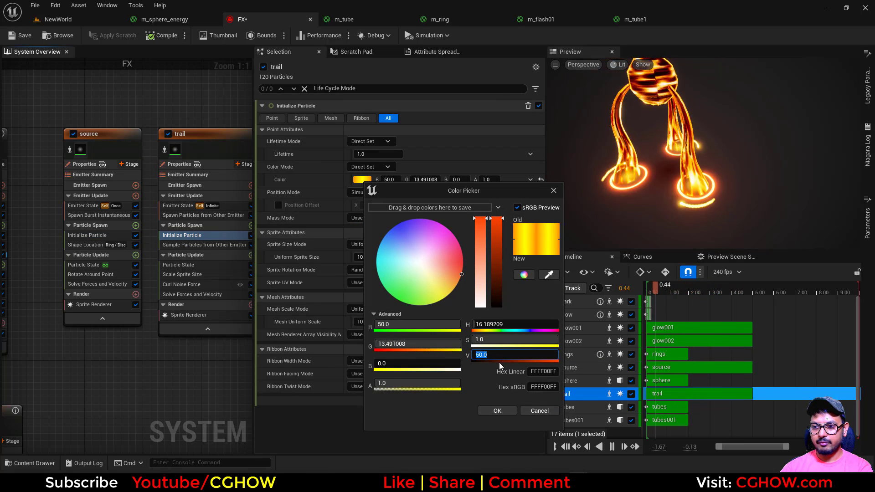
left_click(498, 410)
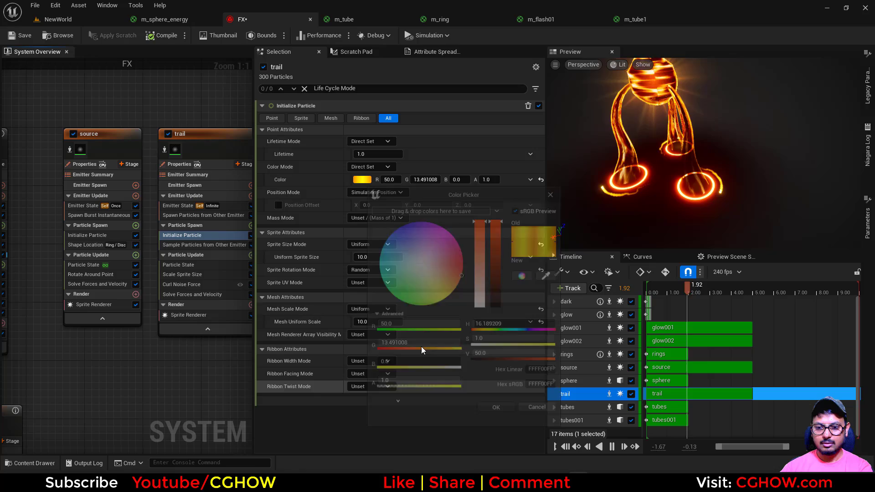
left_click(67, 18)
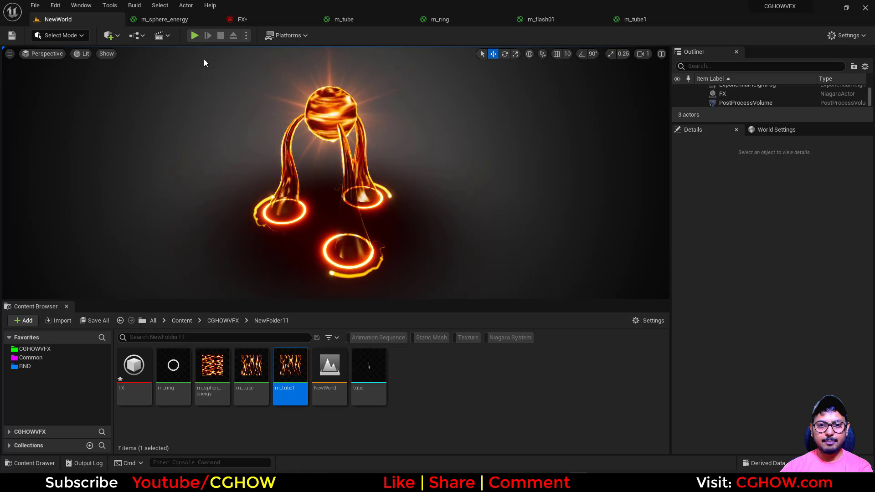
Check the Sort Order Hint of the trail's Sprite Renderer and the source's Sprite Renderer, and view the effect in NewWorld.
left_click(242, 19)
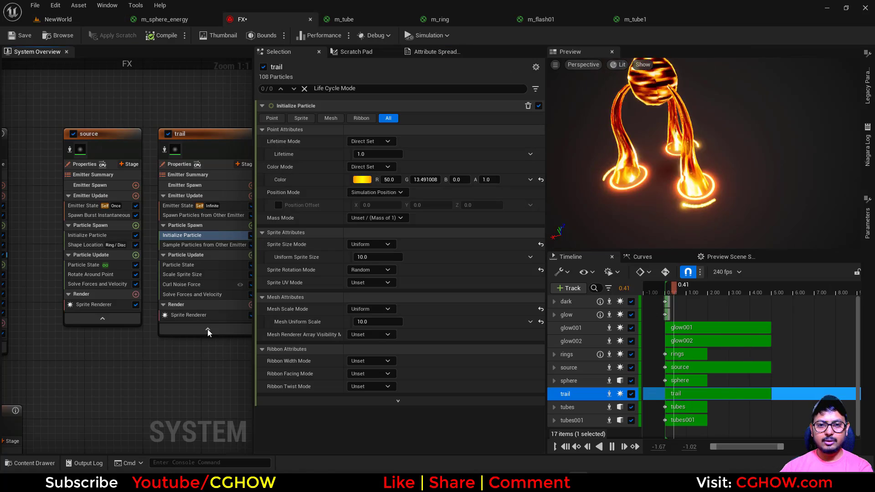
left_click(205, 315)
scroll(387, 319, "down", 5)
scroll(456, 338, "down", 5)
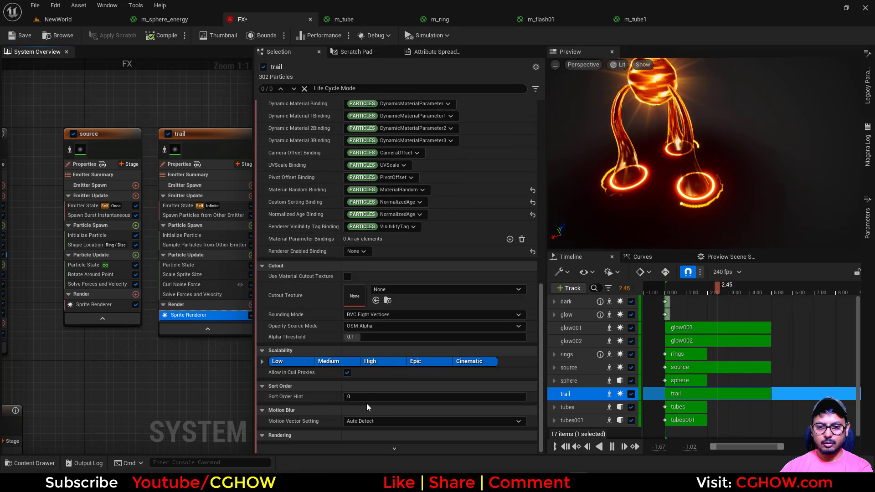
left_click(366, 398)
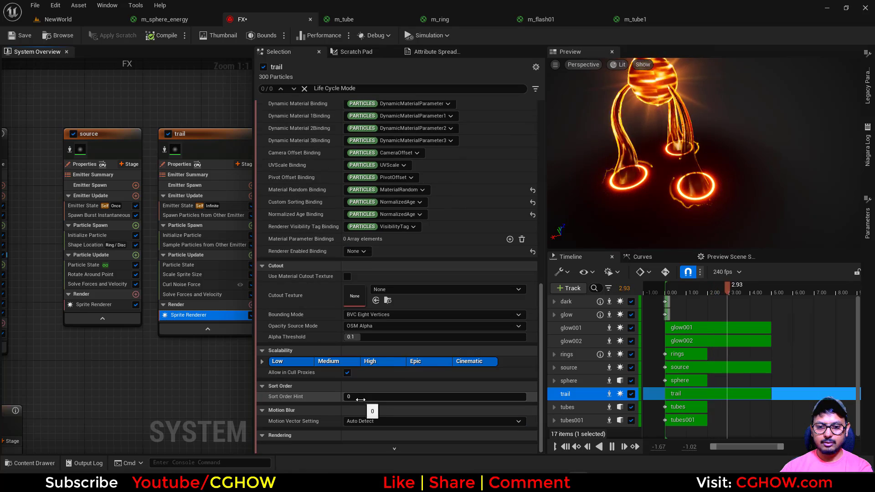
left_click(108, 305)
left_click(85, 20)
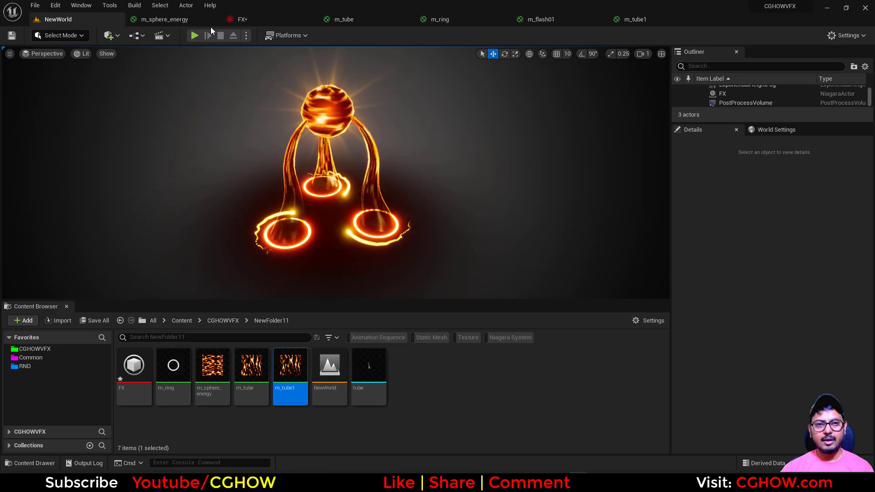
Duplicate the rings emitter into the empty area above it and isolate the copy in the preview.
left_click(237, 20)
scroll(146, 127, "down", 4)
right_click_drag(41, 122, 184, 129)
scroll(183, 129, "up", 3)
right_click_drag(117, 125, 243, 130)
left_click(211, 160)
right_click_drag(163, 109, 77, 257)
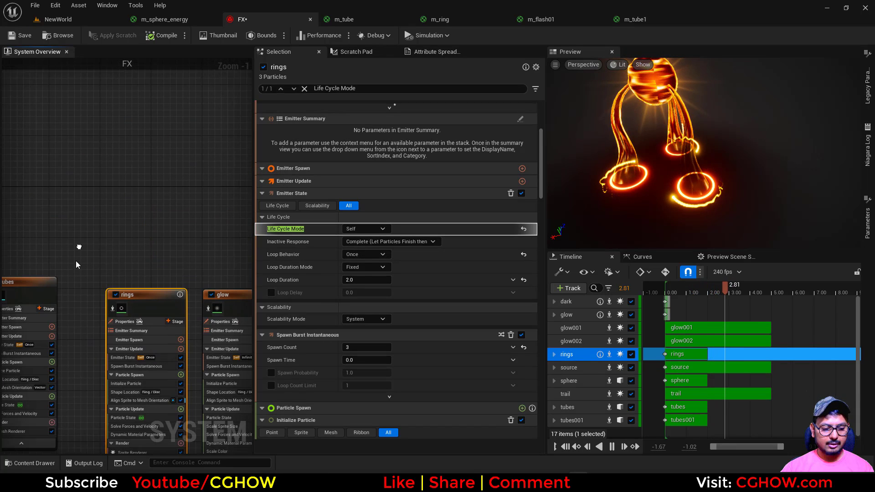
left_click(110, 84)
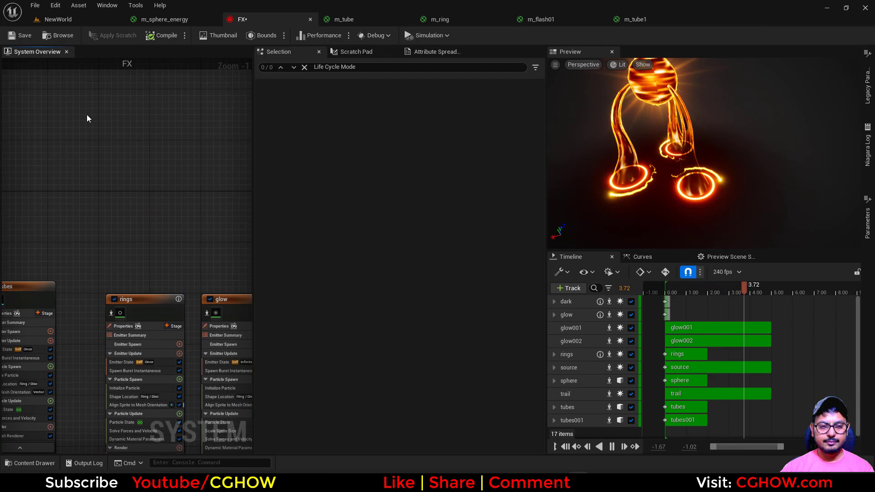
key("ctrl+v")
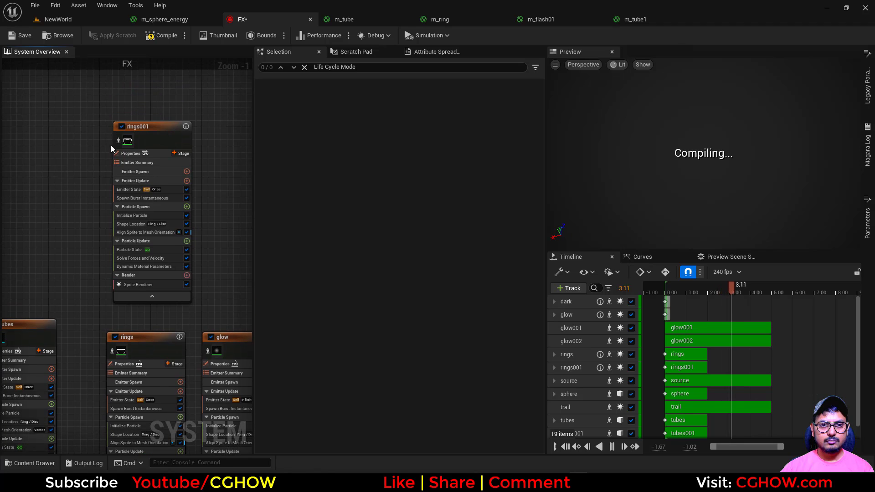
left_click(117, 141)
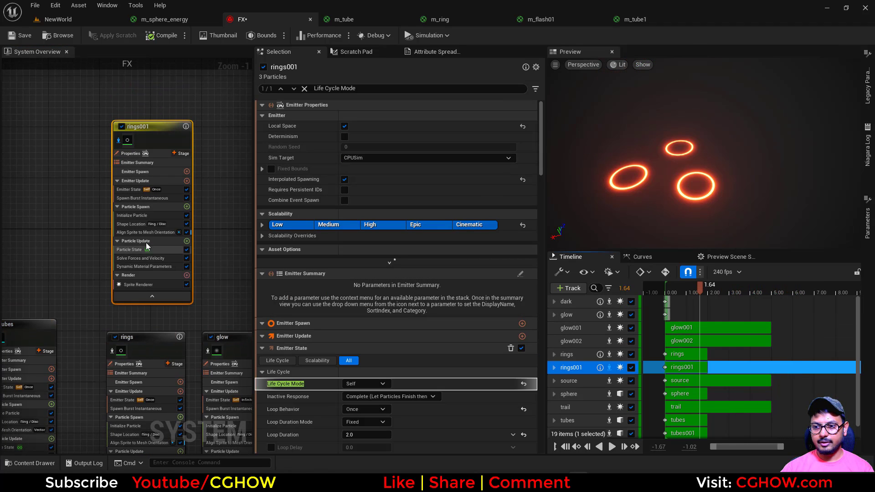
Delete the Shape Location module from the rings001 emitter's Particle Spawn and scrub the preview to about 1.07 s.
left_click(130, 225)
key("Delete")
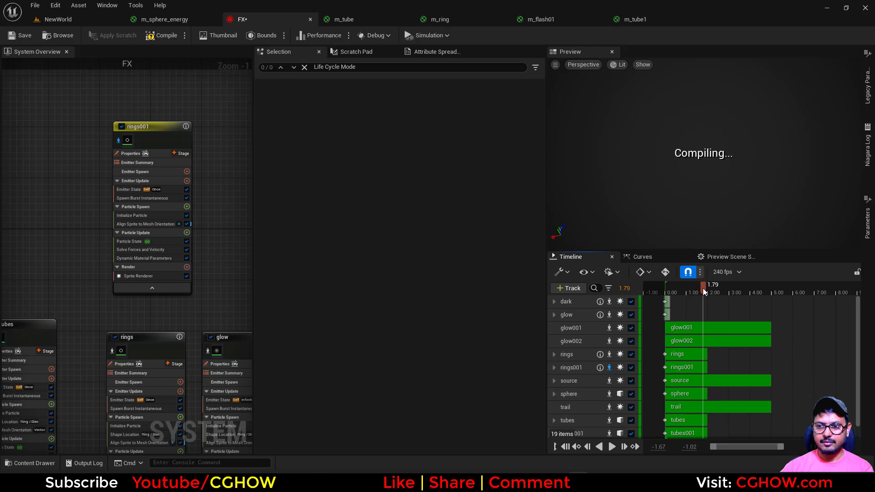
mouse_move(703, 288)
left_mouse_down()
mouse_move(674, 288)
mouse_move(688, 288)
left_mouse_up()
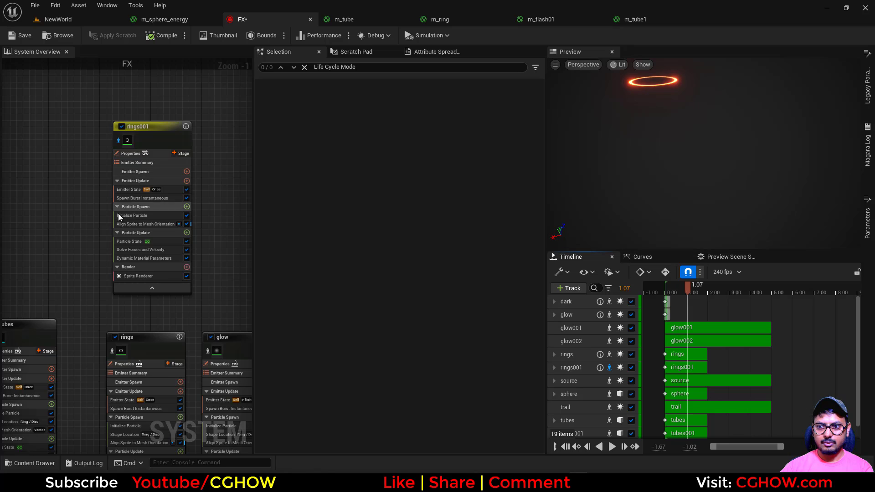
Enable Position Offset in rings001's Initialize Particle and set its Z to about -251.
left_click(129, 216)
scroll(130, 283, "down", 2)
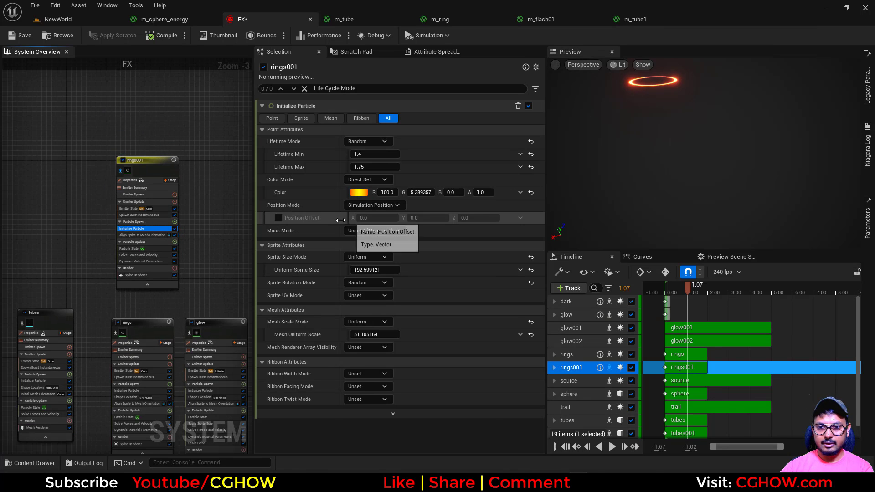
left_click(279, 219)
left_click_drag(478, 217, 472, 218)
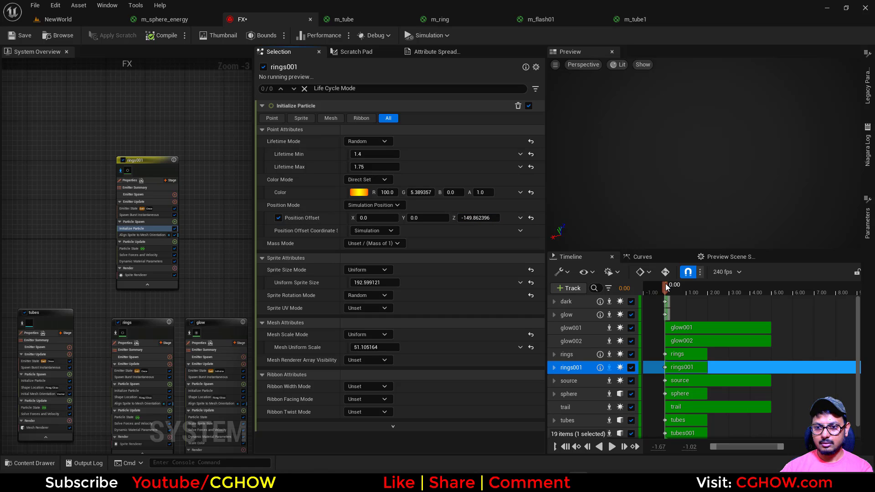
left_click_drag(666, 286, 686, 290)
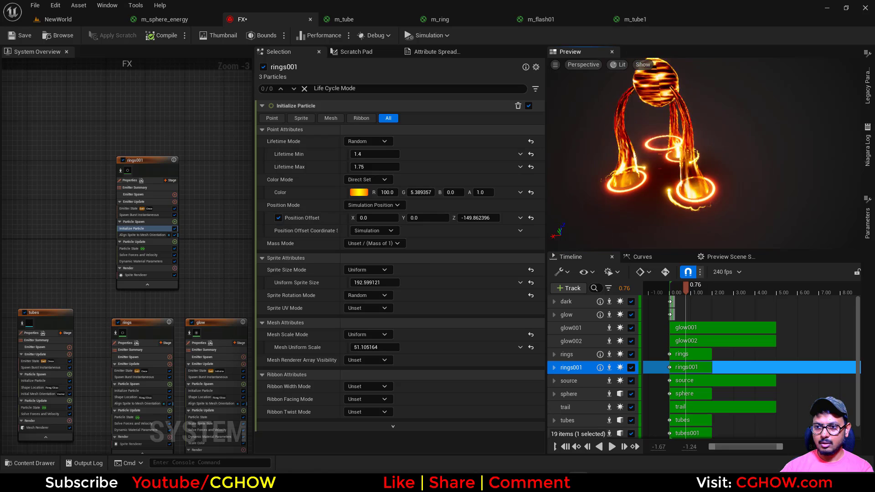
left_click_drag(479, 218, 473, 218)
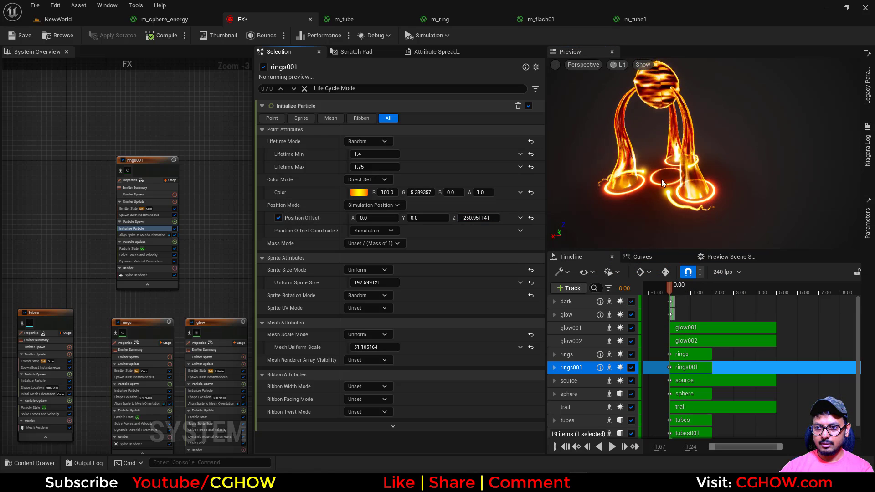
Set the rings001 Initialize Particle color Value to 1.0.
left_click_drag(662, 183, 656, 189)
scroll(138, 248, "up", 3)
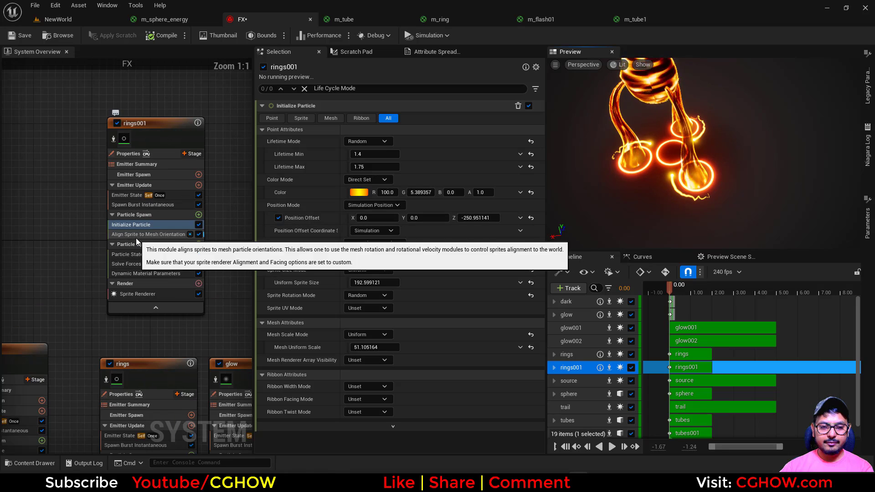
left_click(359, 192)
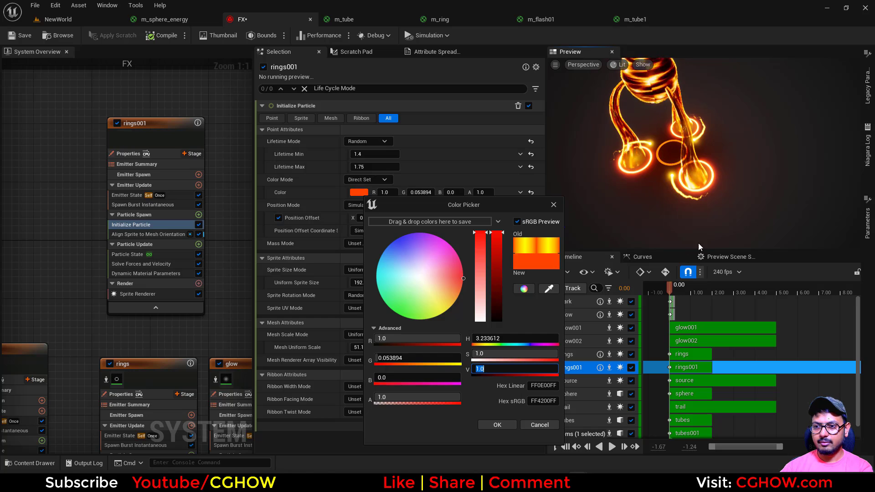
key("Escape")
Try a step value of about 0.69 in rings001's Dynamic Material Parameters and restore it to 0.6.
left_click(139, 272)
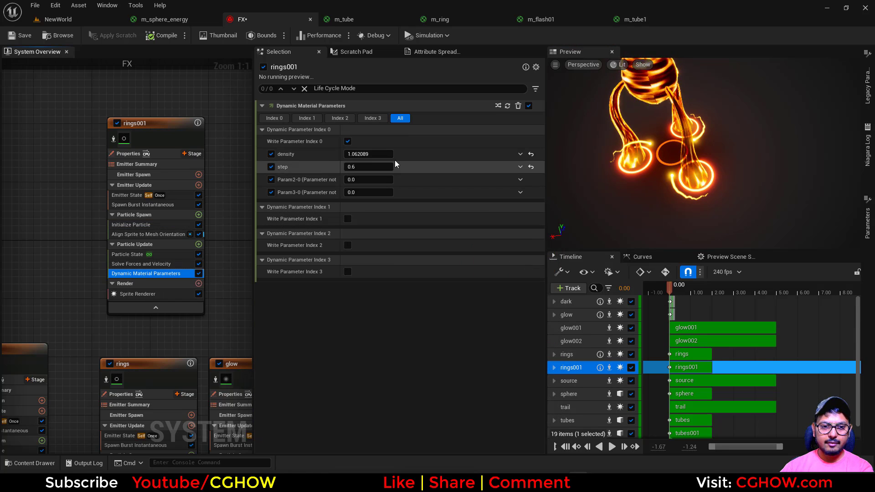
left_click_drag(369, 170, 376, 170)
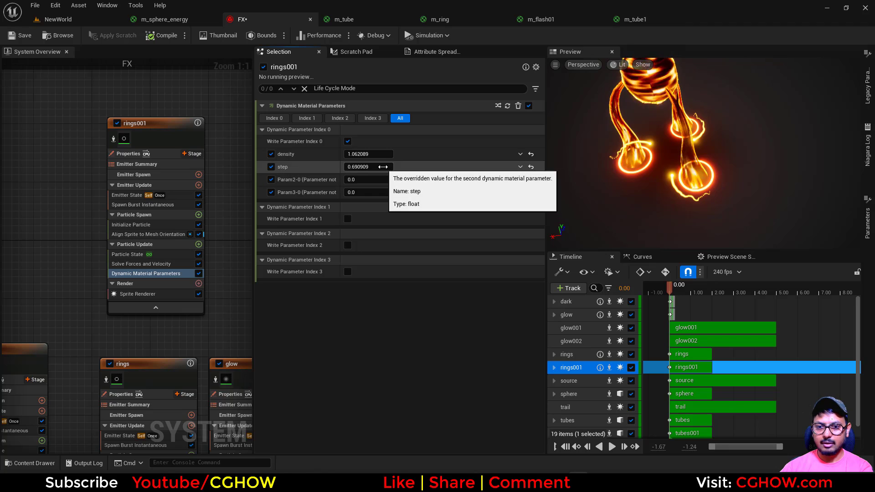
left_click(369, 167)
type("0.6")
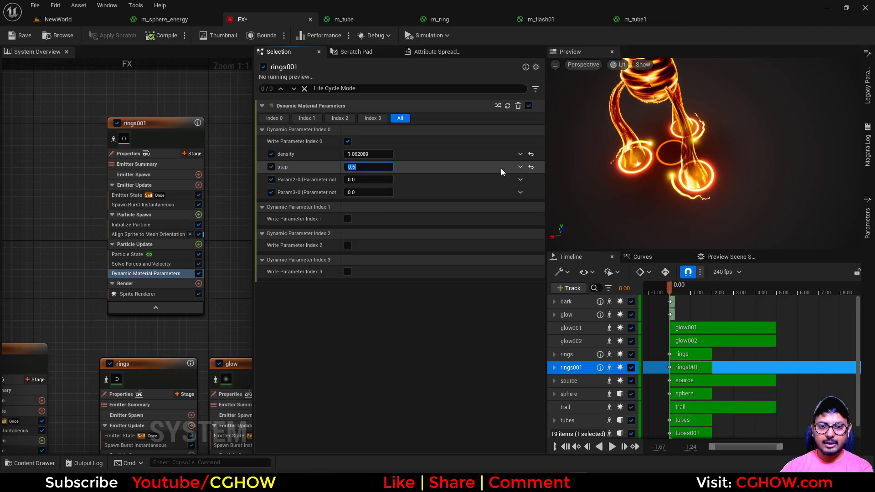
Drive rings001's step parameter with a Float from Curve and set the curve key at 1.0 to 0.7.
left_click(520, 167)
left_click(362, 241)
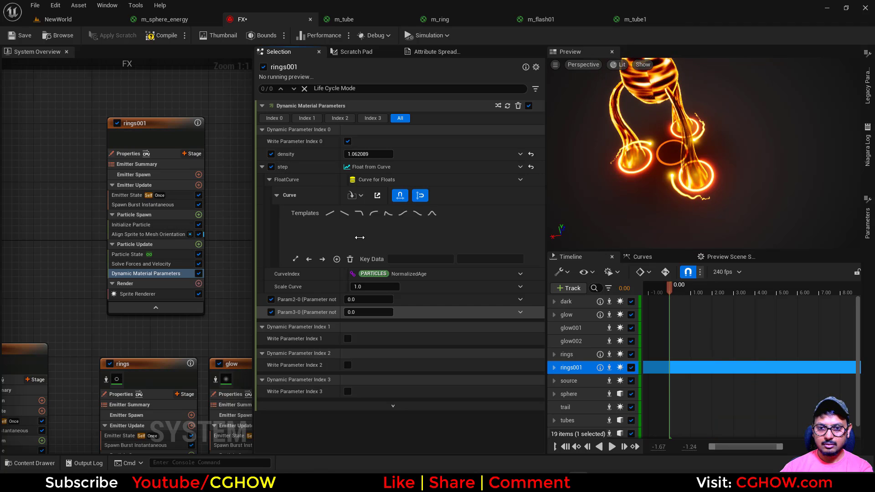
left_click_drag(297, 204, 296, 202)
left_click(501, 262)
type(".7")
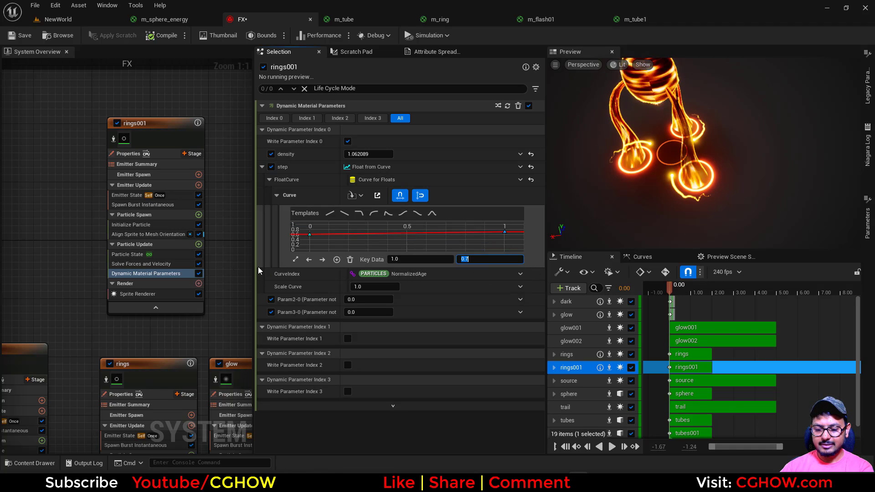
left_click(70, 283)
Add a Scale Sprite Size module to the rings001 emitter's Particle Update.
left_click(199, 245)
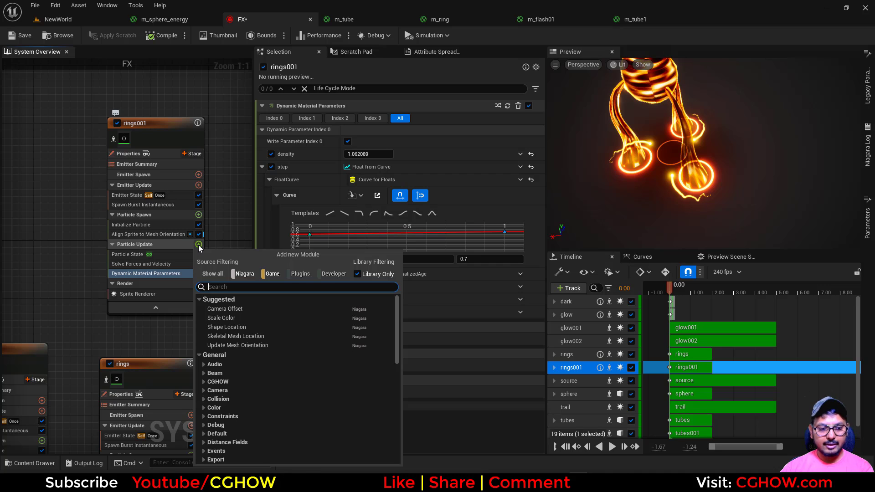
type("size")
left_click(249, 387)
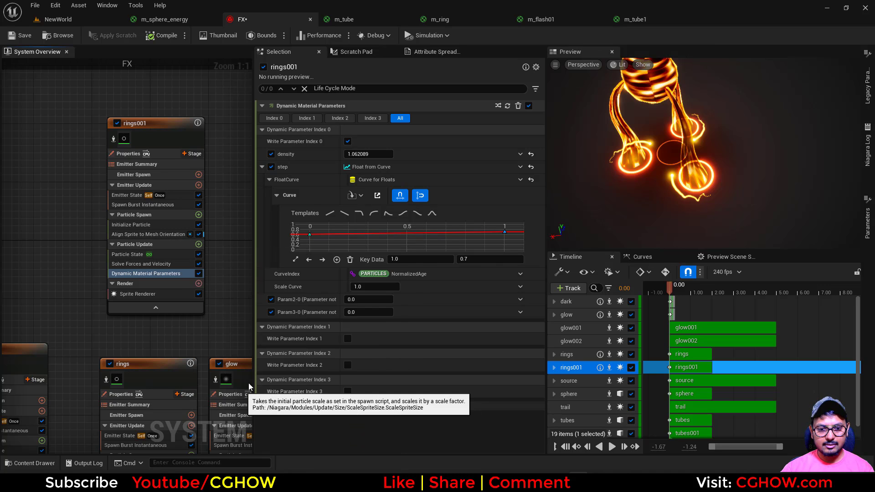
Apply a smooth rising curve to rings001's Scale Sprite Size module and set the emitter's Uniform Sprite Size to 500.
left_click(404, 164)
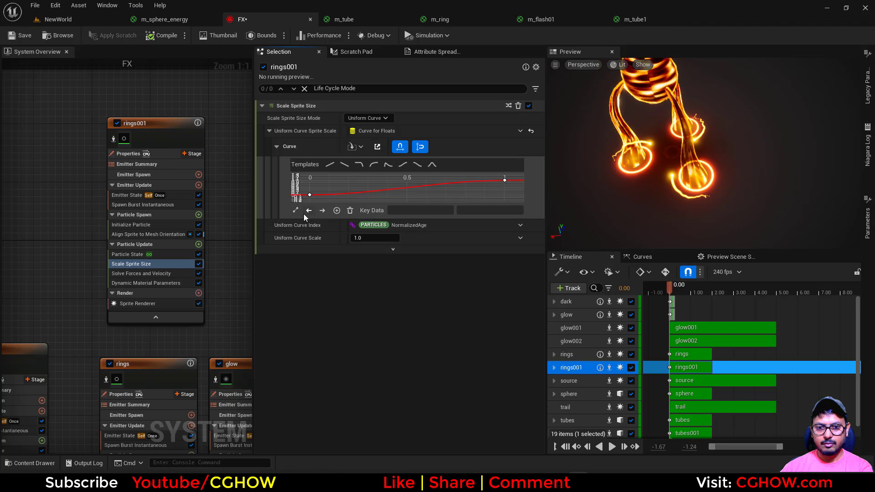
left_click(145, 225)
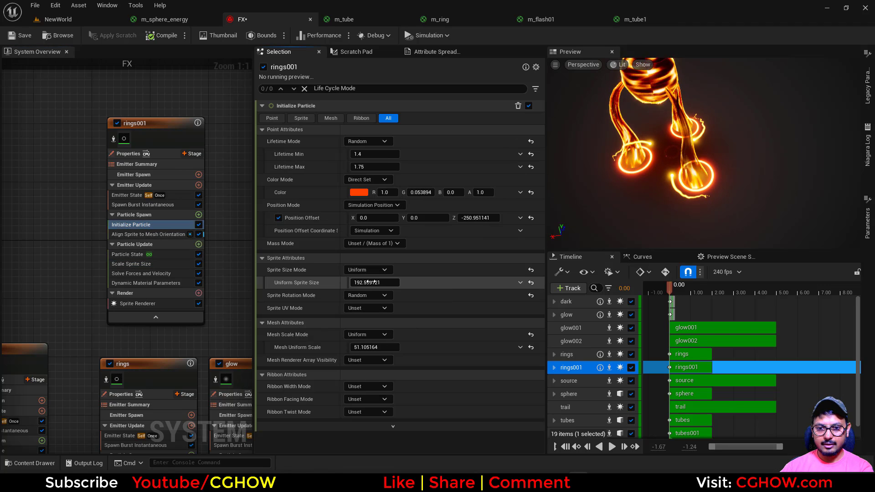
left_click(368, 282)
type("500")
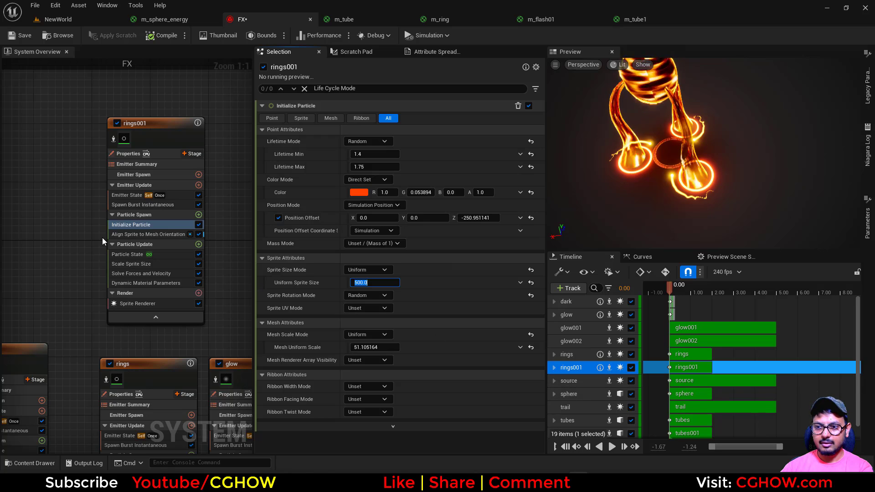
Set rings001's burst Spawn Count to 1 and reset its Emitter State Loop Behavior to Infinite.
left_click(365, 118)
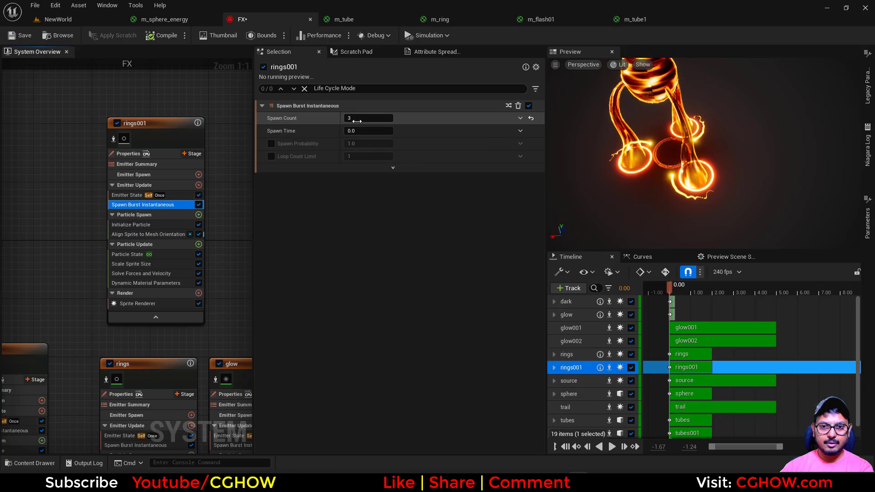
type("1")
left_click(115, 197)
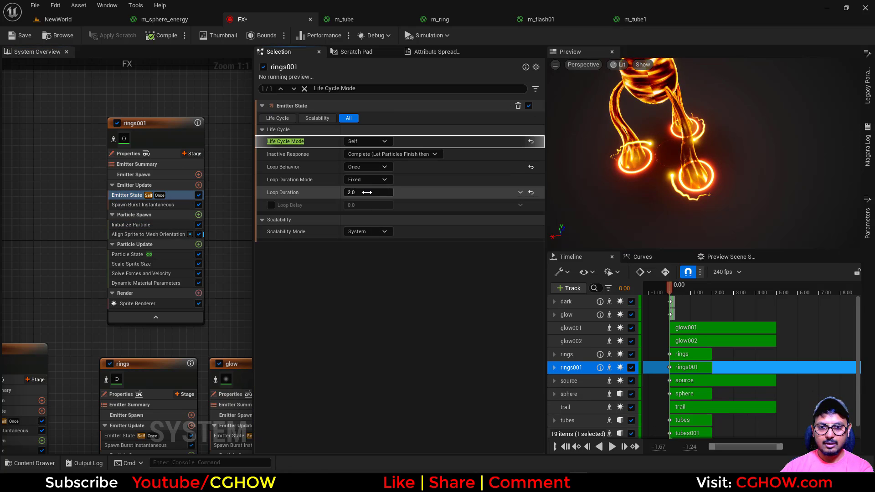
left_click(531, 168)
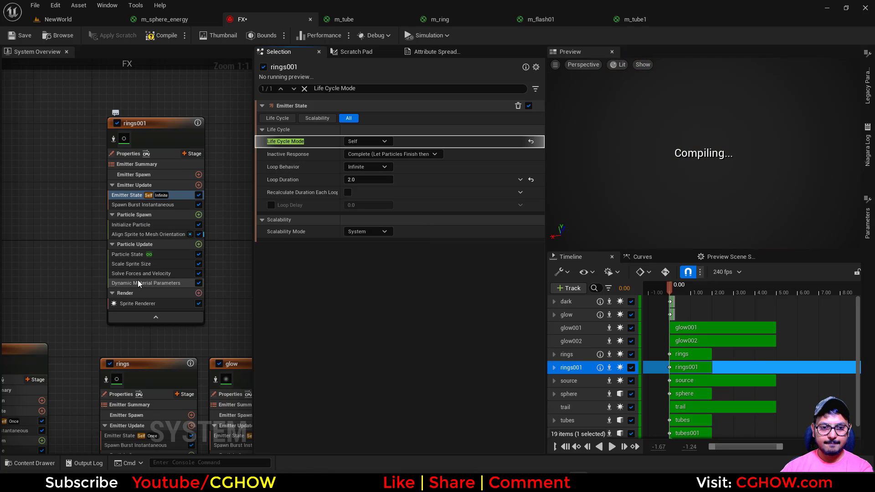
Enable killing rings001 particles when their lifetime has elapsed and set Initialize Particle's Lifetime Mode to Direct Set.
left_click(133, 255)
left_click(348, 119)
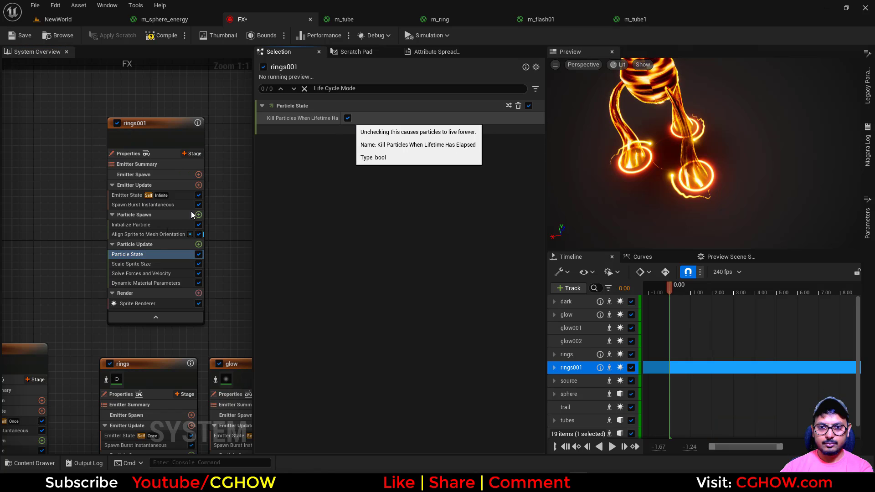
left_click(132, 226)
left_click(367, 141)
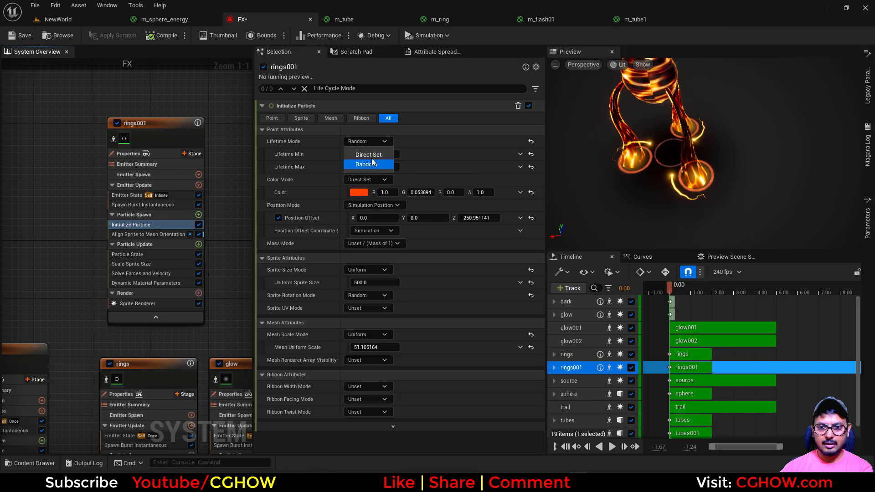
left_click(368, 155)
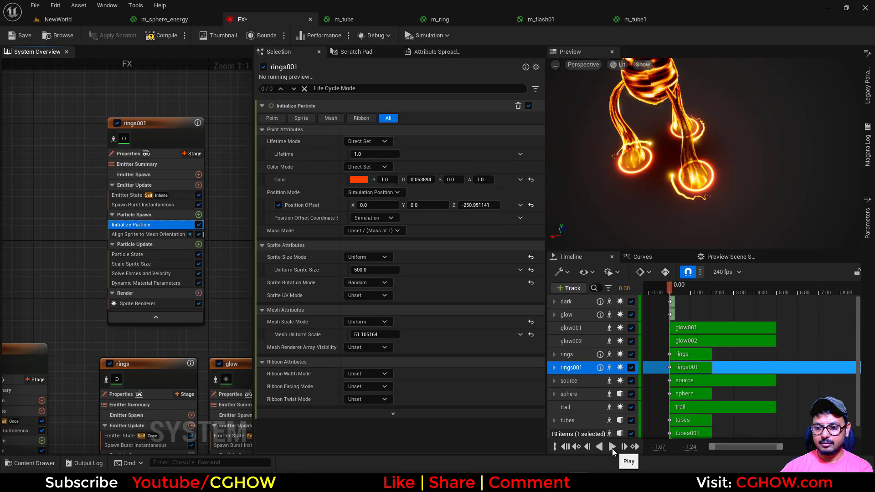
Play the effect preview, try a Loop Duration of 0.2 for rings001 and set it to 0.5.
left_click(612, 447)
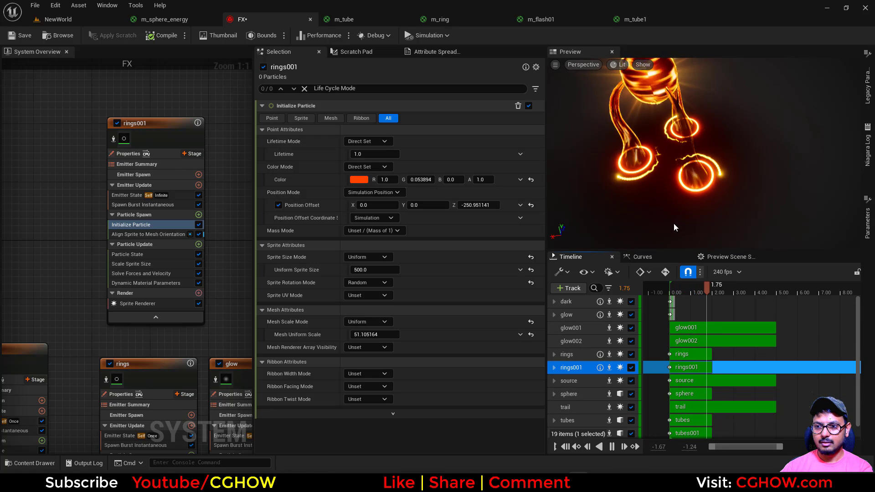
left_click(127, 195)
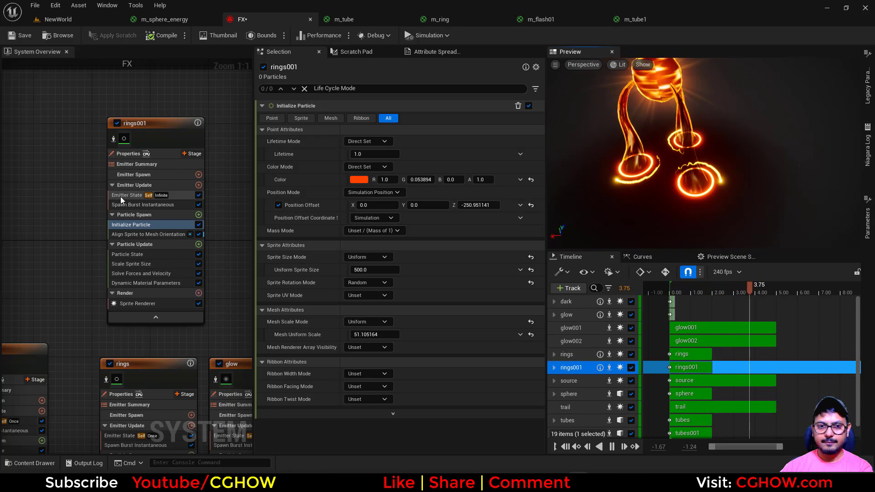
left_click(368, 179)
type("0.2")
key("Return")
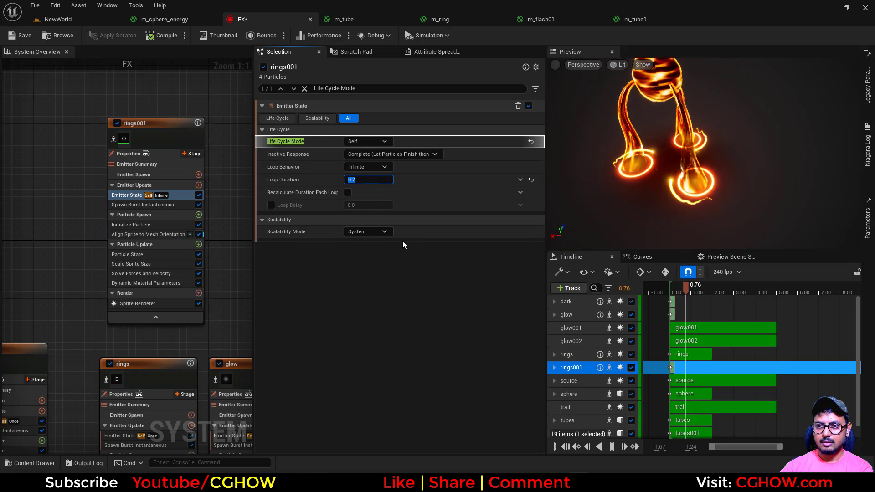
type("0.5")
key("Return")
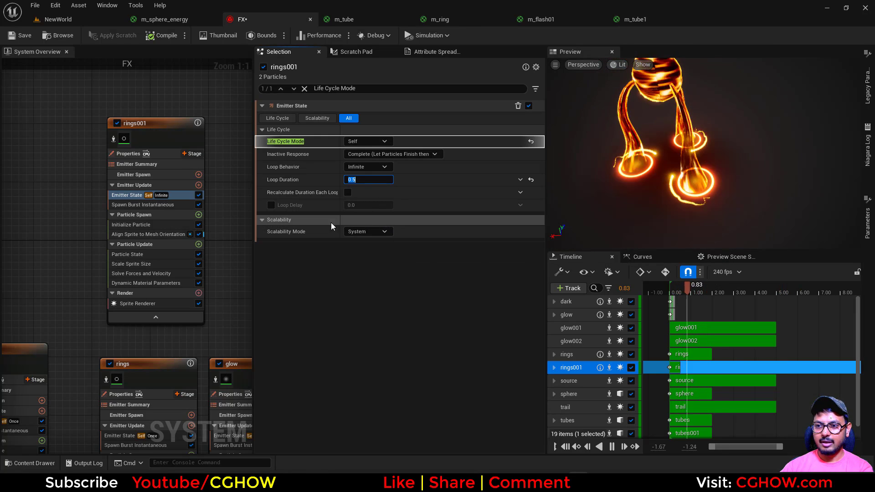
Set the Mesh Uniform Scale to 100 and the Uniform Sprite Size to 1000 in rings001's Initialize Particle.
left_click(145, 225)
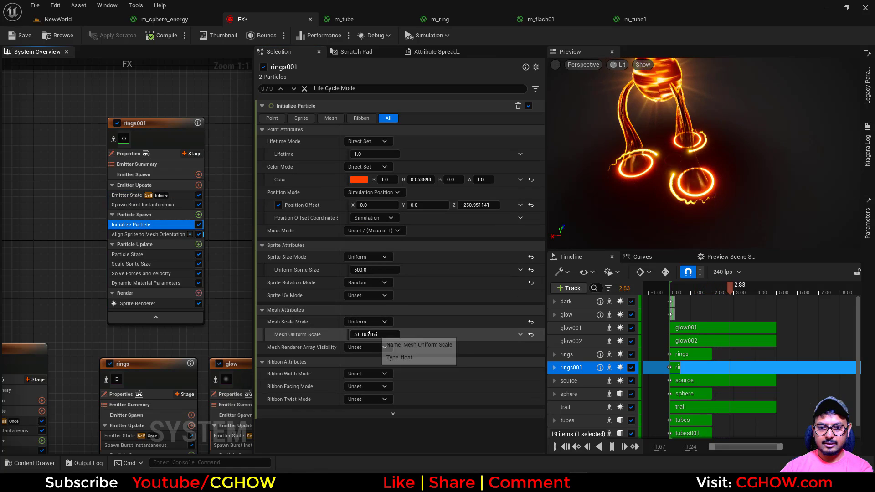
left_click(374, 334)
type("100")
key("Return")
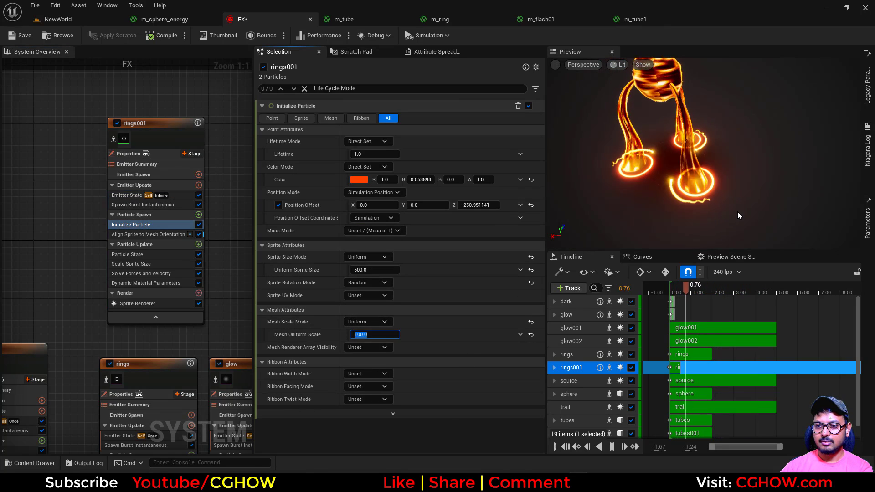
left_click(383, 270)
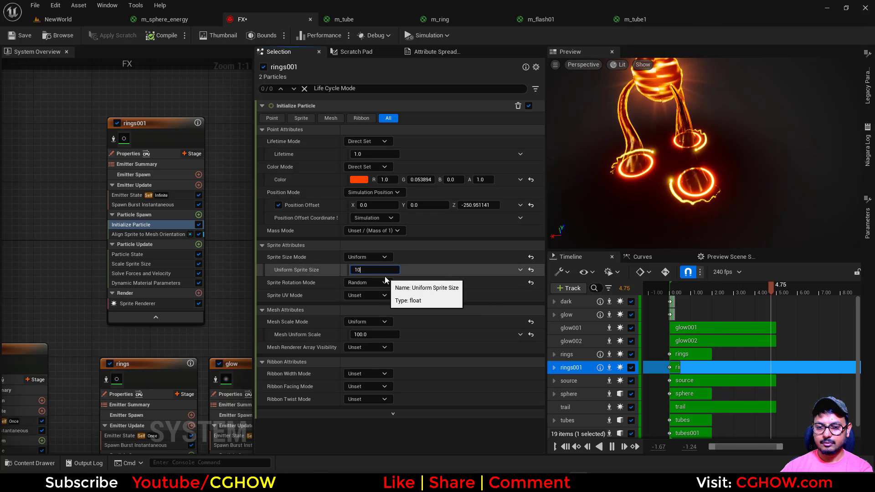
type("1000")
key("Return")
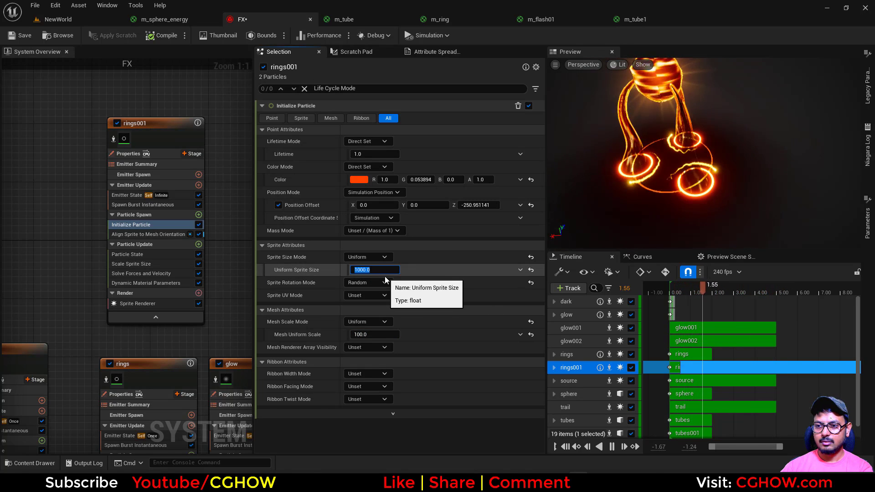
Set rings001's particle Lifetime to 2.0 and its Uniform Sprite Size to 1200.
left_click(373, 154)
type("2")
key("Return")
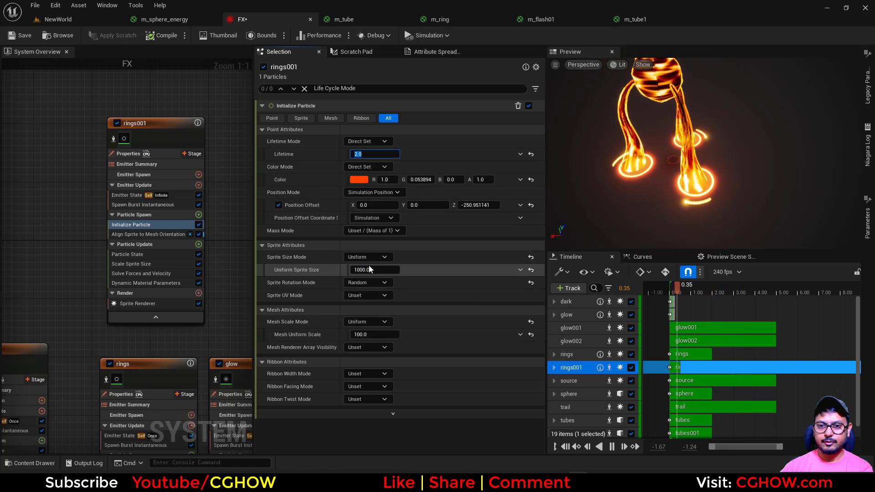
left_click(371, 270)
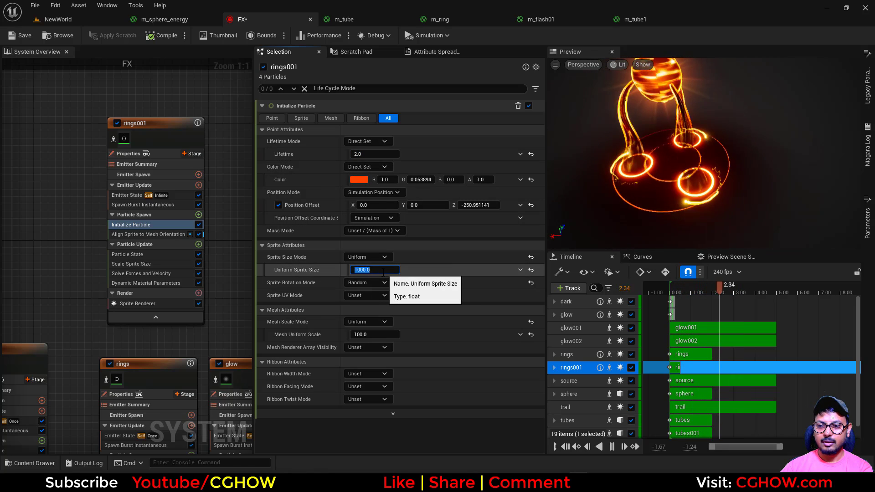
key("Return")
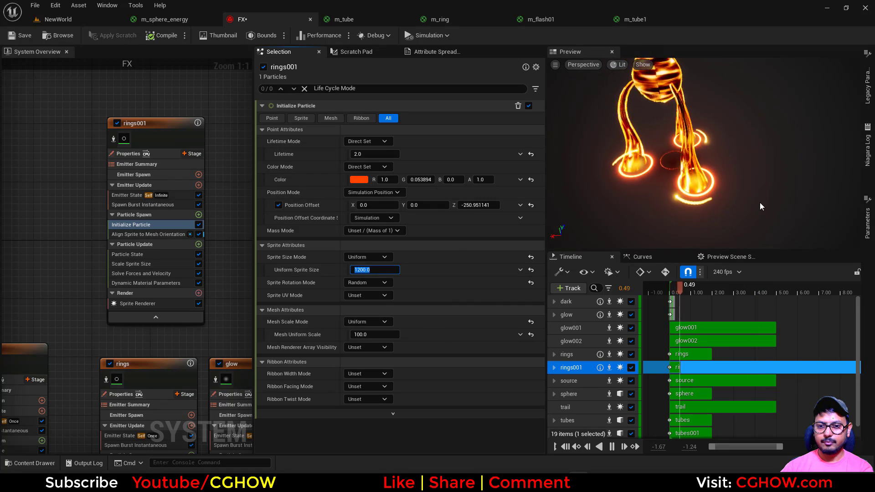
left_click_drag(737, 224, 737, 196)
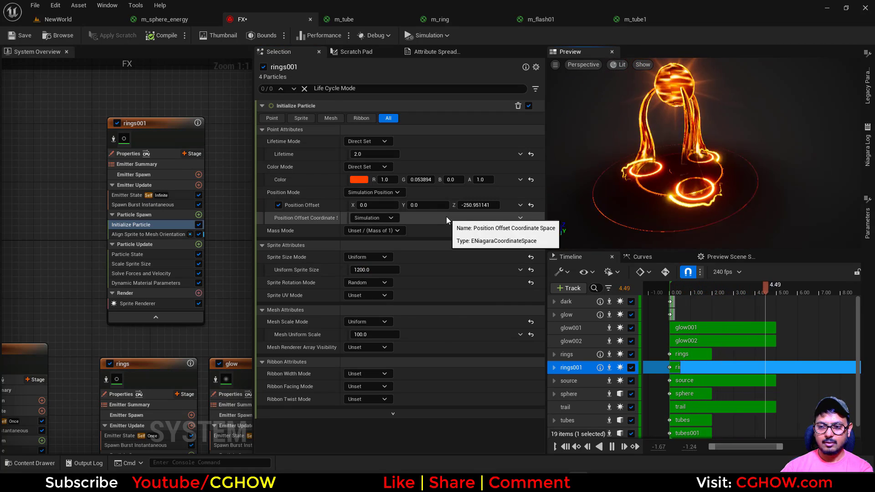
Darken the rings001 particle color, trying Values of 0.5 and 0.1 before accepting 0.01.
left_click(359, 180)
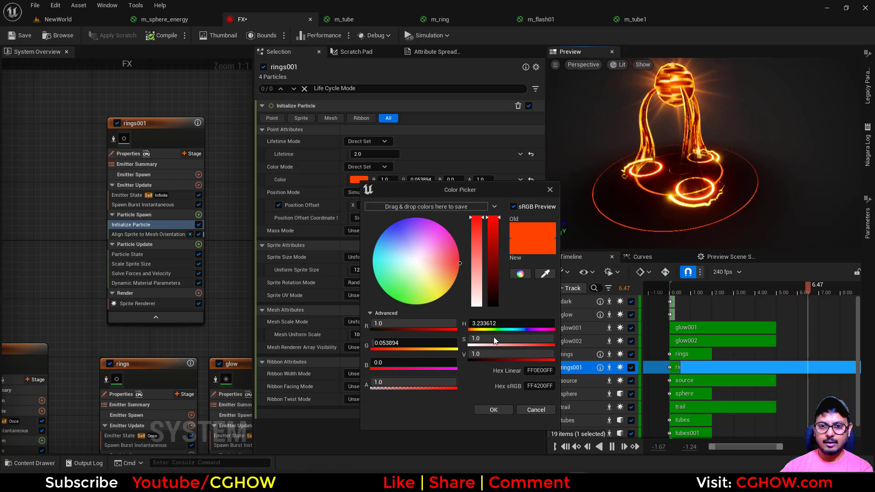
type(".5")
key("Return")
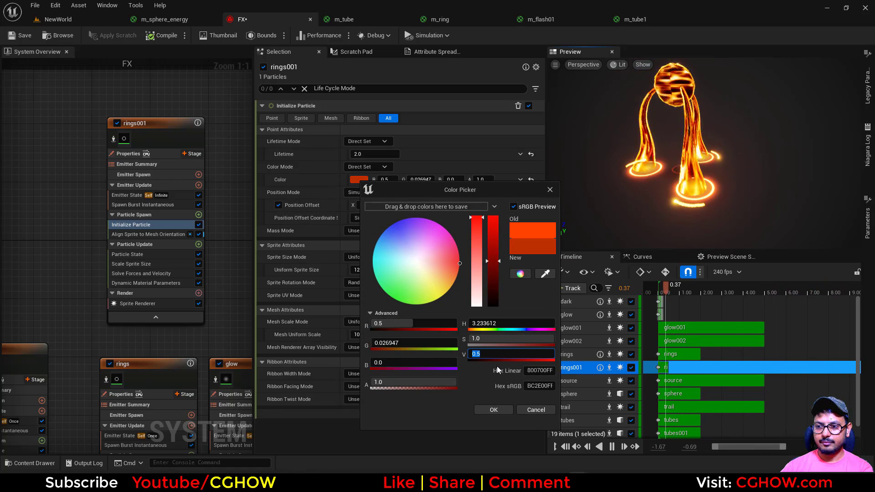
type(".1")
key("Return")
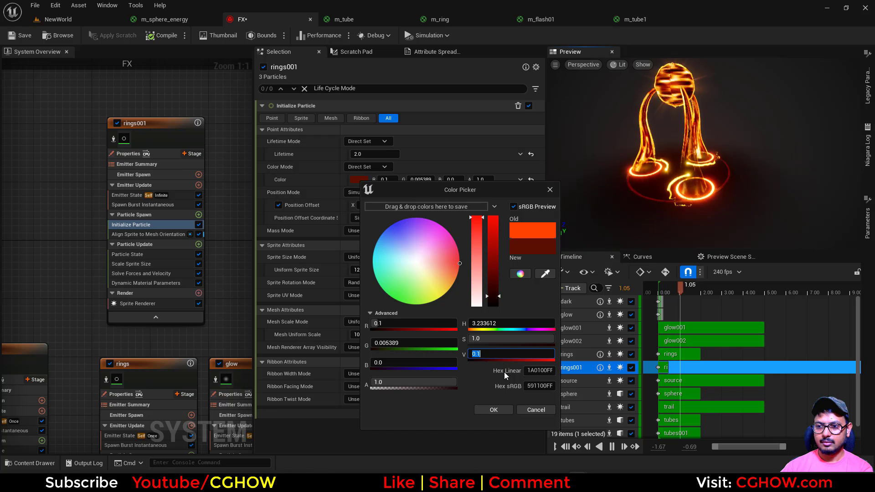
type(".01")
key("Return")
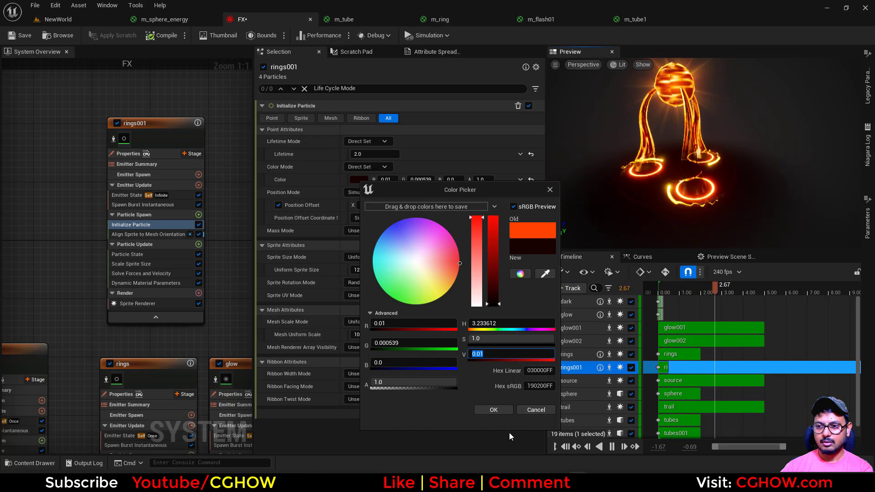
left_click(494, 411)
Inspect the effect in the NewWorld level, duplicate the m_ring material as m_ring1 and open the copy.
left_click(70, 23)
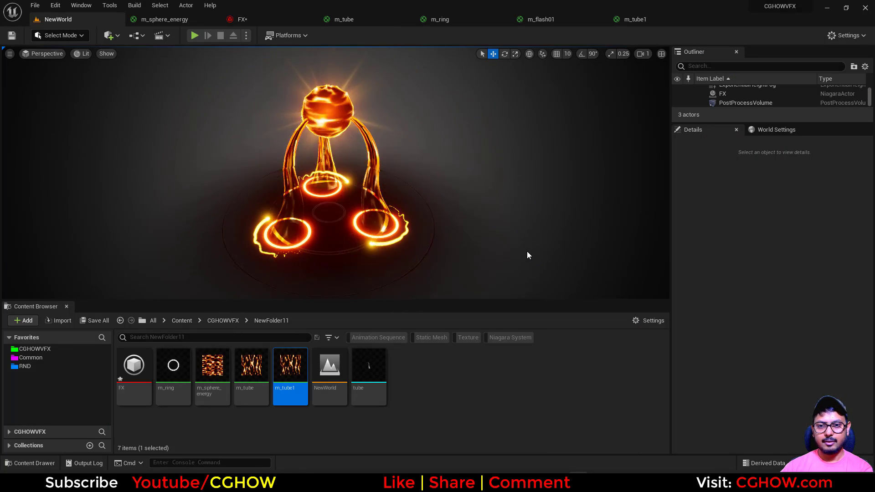
left_click_drag(520, 249, 664, 241, "alt")
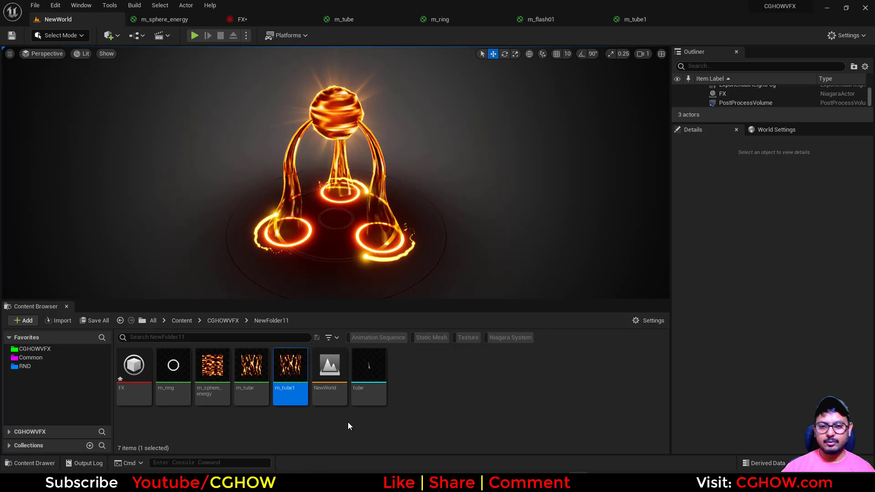
left_click(173, 372)
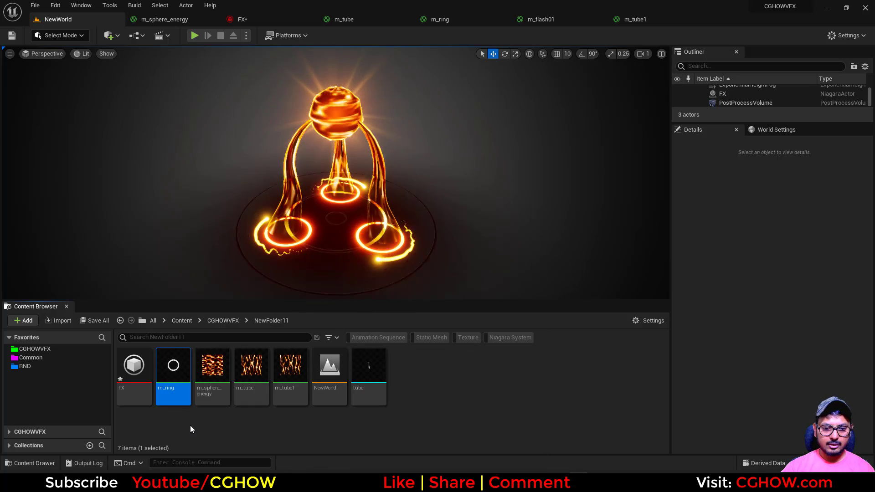
key("ctrl+d")
key("Return")
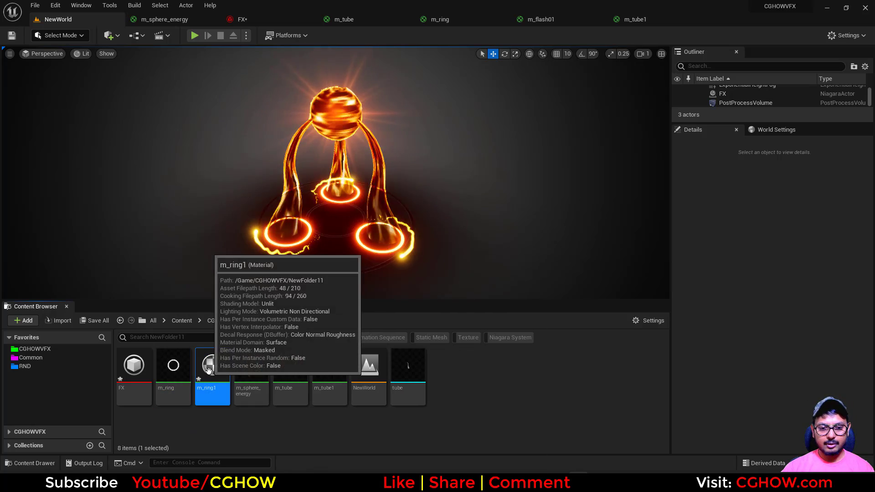
double_click(214, 370)
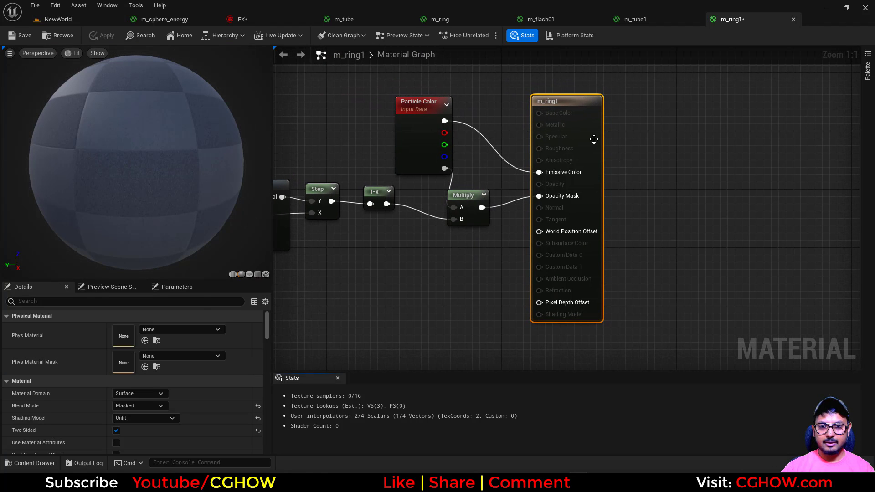
Set m_ring1's Blend Mode to Translucent, save the material and locate it in the Content Browser.
scroll(177, 356, "down", 2)
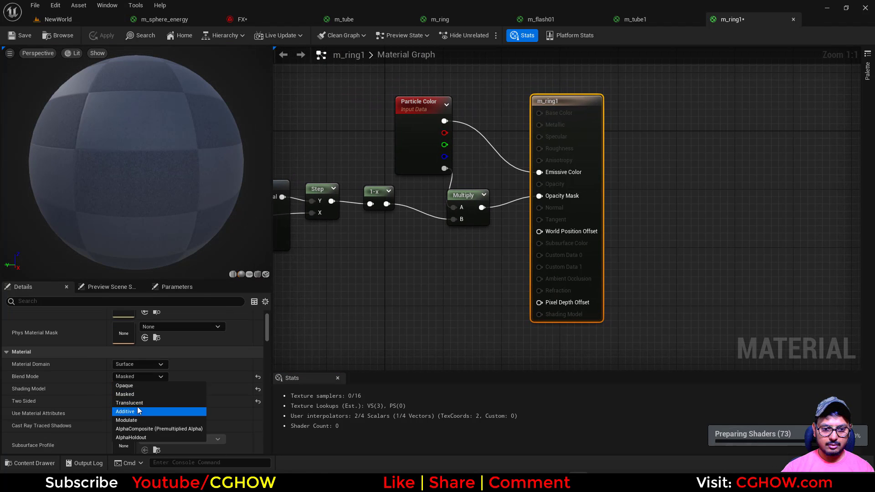
left_click(130, 403)
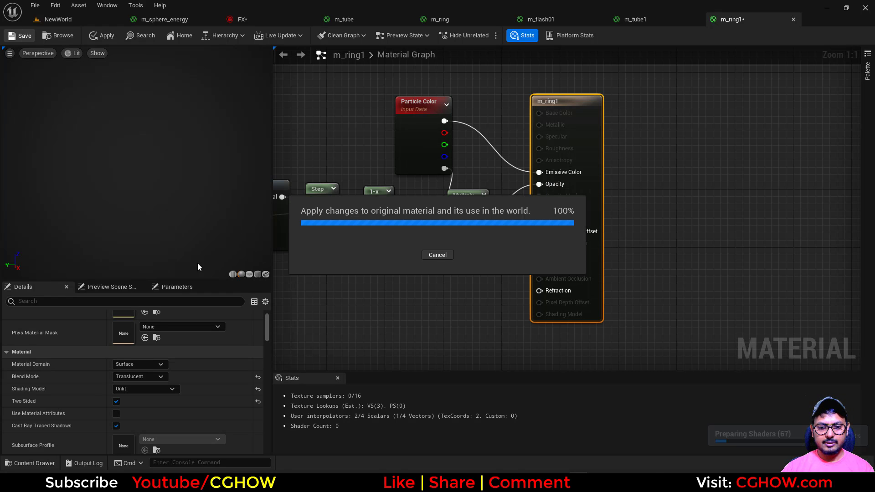
left_click(64, 37)
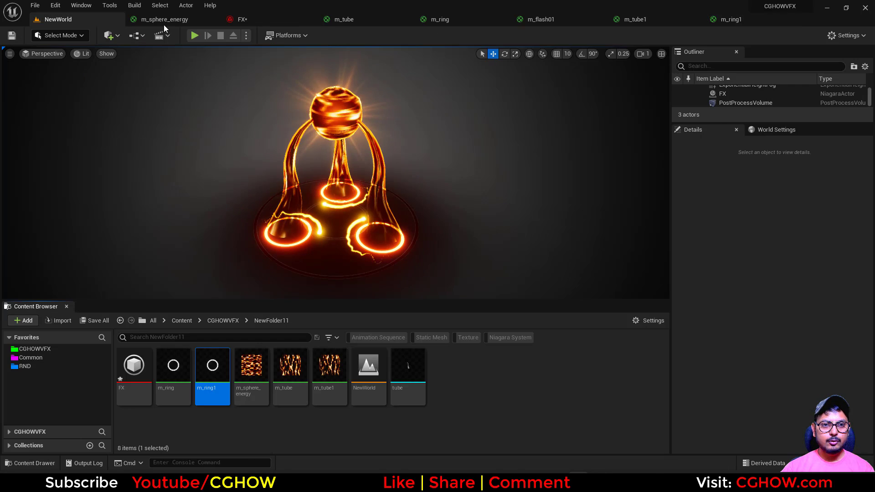
Assign m_ring1 as the material of the rings001 Sprite Renderer in FX and open the emitter's Emitter State settings.
left_click(275, 21)
left_click(157, 304)
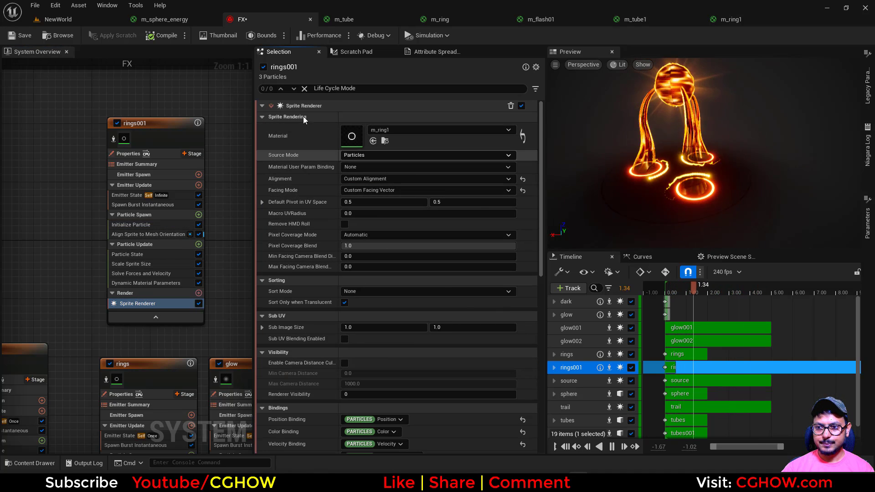
left_click(126, 195)
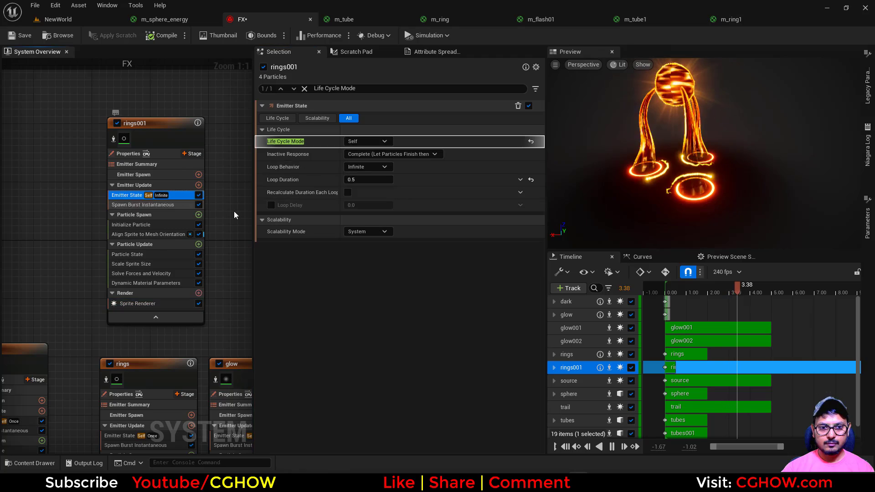
Set the alpha of the rings001 particle color to 0.2, after trying 0.5 and checking it in the NewWorld level.
left_click(132, 225)
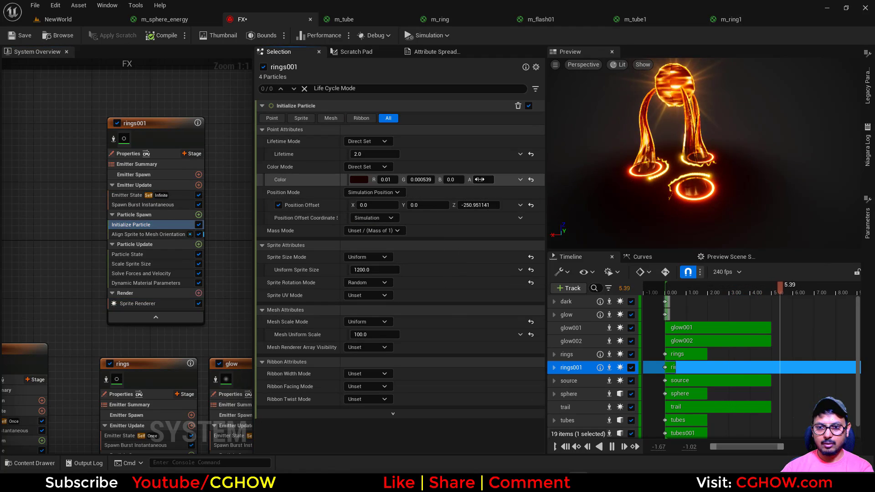
left_click(484, 180)
type("0.5")
key("Return")
left_click(86, 21)
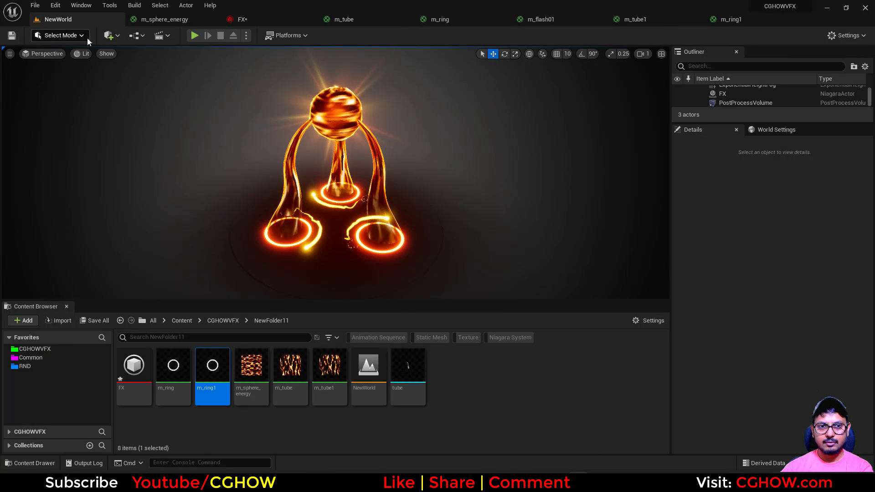
left_click(254, 18)
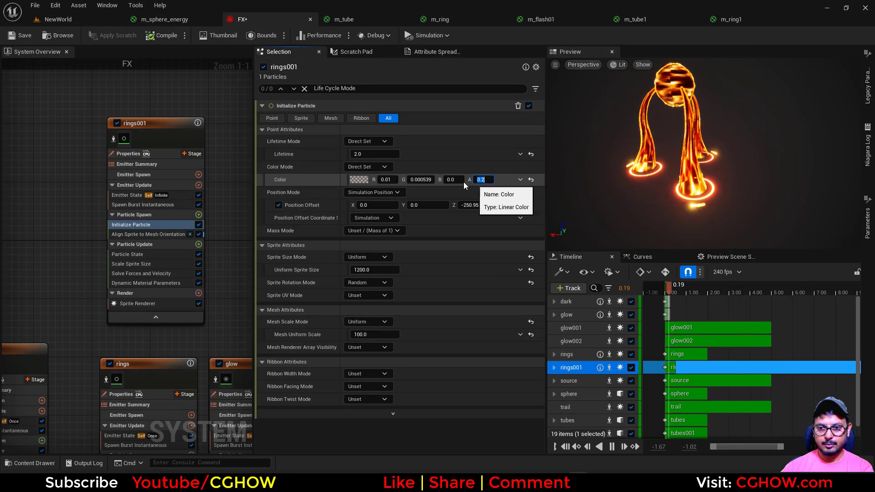
Inspect the effect in the NewWorld level from several angles and in a full-screen viewport.
left_click(80, 21)
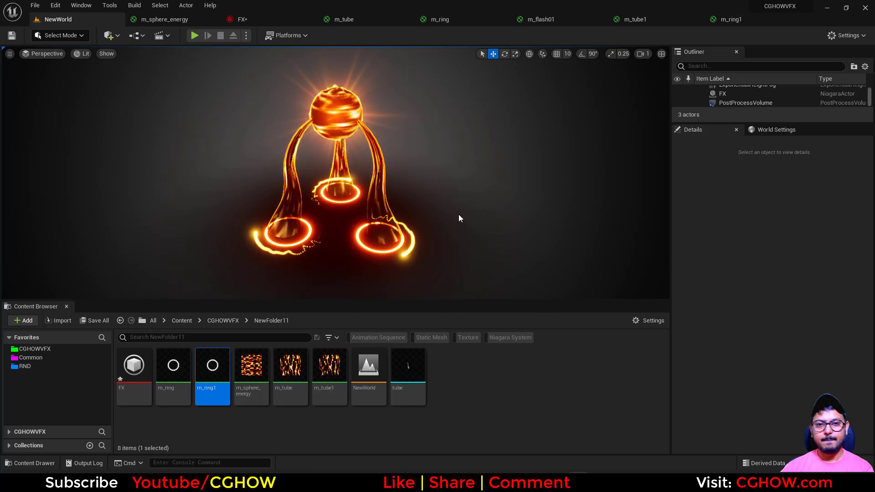
left_click_drag(458, 214, 188, 220, "alt")
left_click_drag(438, 185, 292, 199, "alt")
left_click_drag(485, 209, 464, 198, "alt")
key("F11")
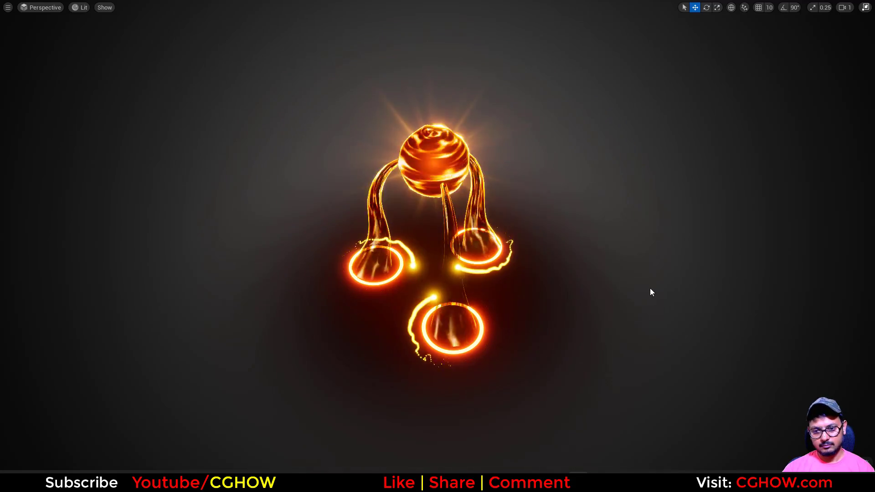
key("F11")
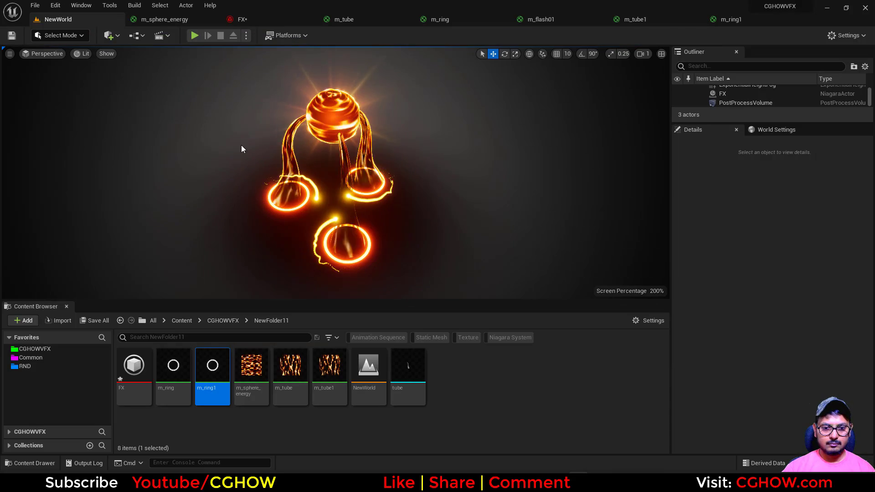
Set the glow emitter's Sprite Renderer Sort Order Hint to 1 in FX and check the effect in NewWorld.
left_click(241, 19)
right_click_drag(58, 212, 14, 129)
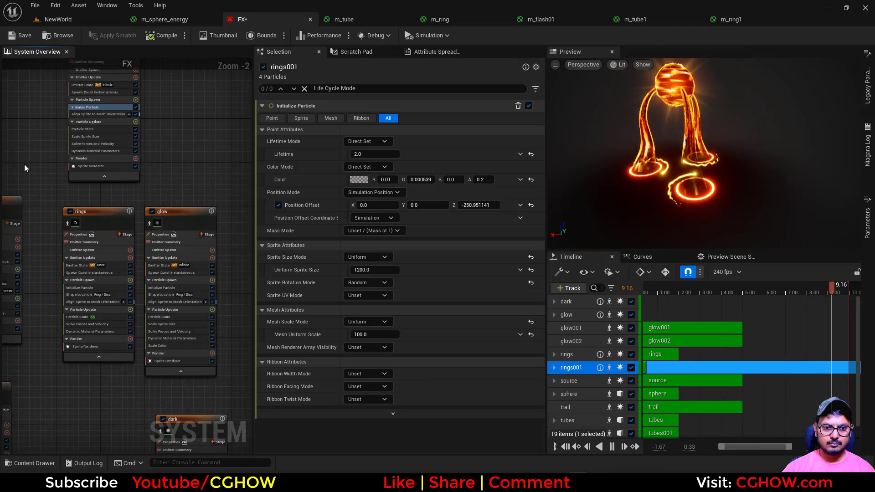
right_click_drag(186, 193, 180, 165)
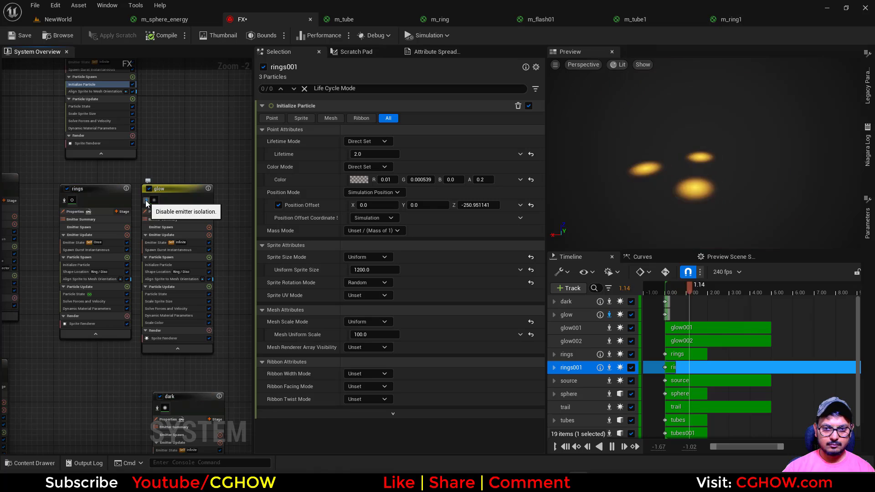
scroll(400, 384, "down", 10)
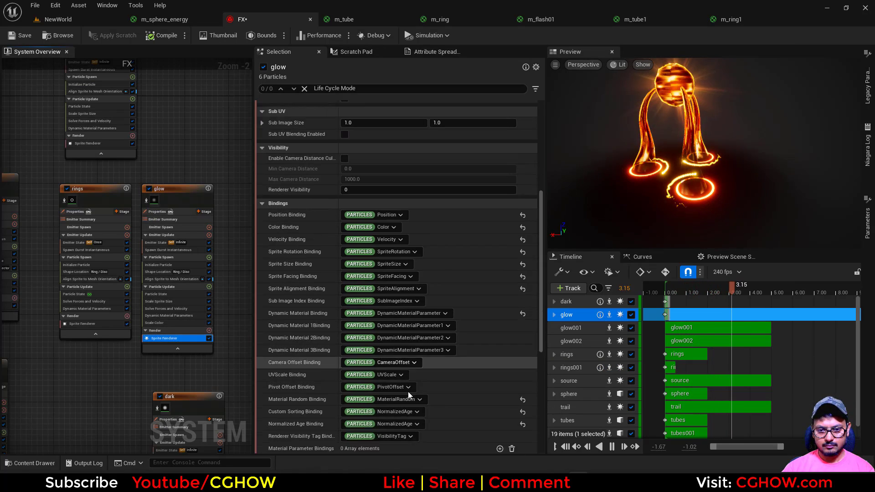
scroll(374, 411, "down", 3)
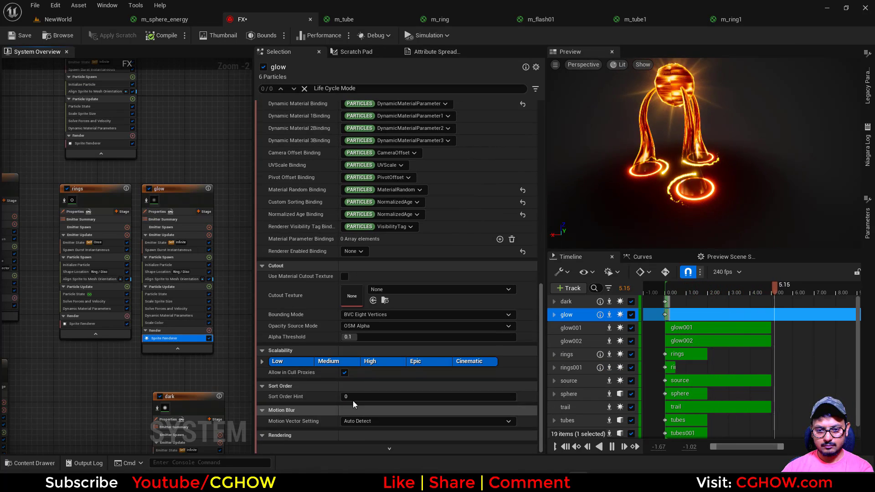
left_click(355, 396)
left_click(83, 19)
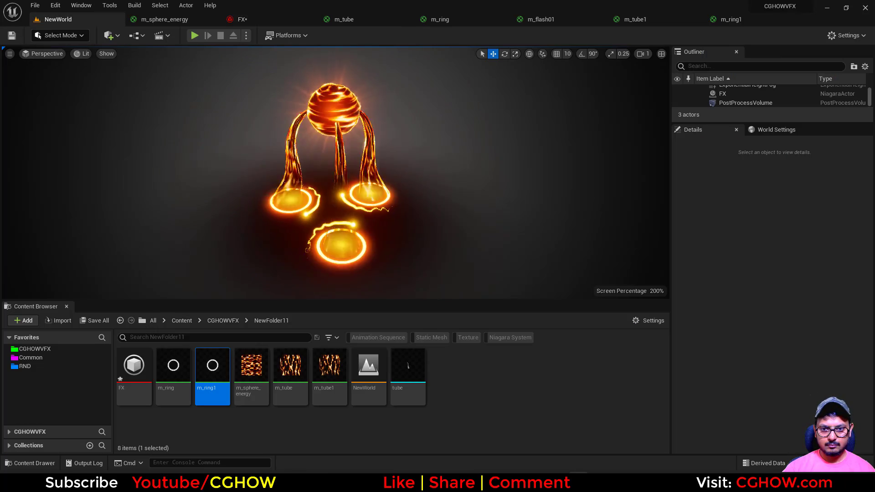
Lower the Value of the glow emitter's Initialize Particle color to 2 and inspect the effect in NewWorld.
left_click(247, 19)
scroll(179, 281, "up", 2)
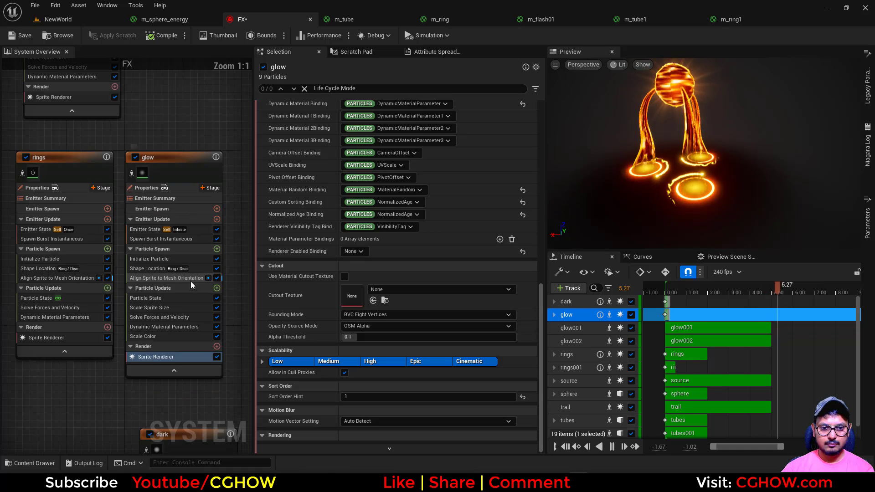
left_click(357, 164)
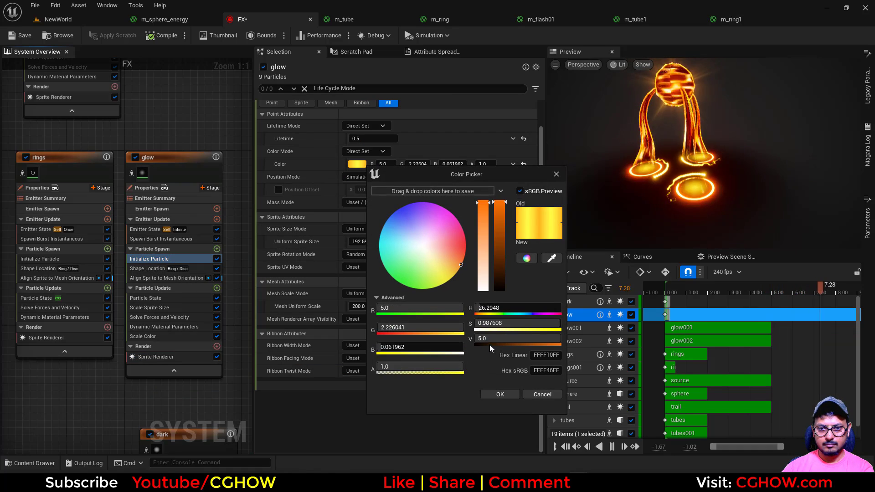
type("2")
key("Return")
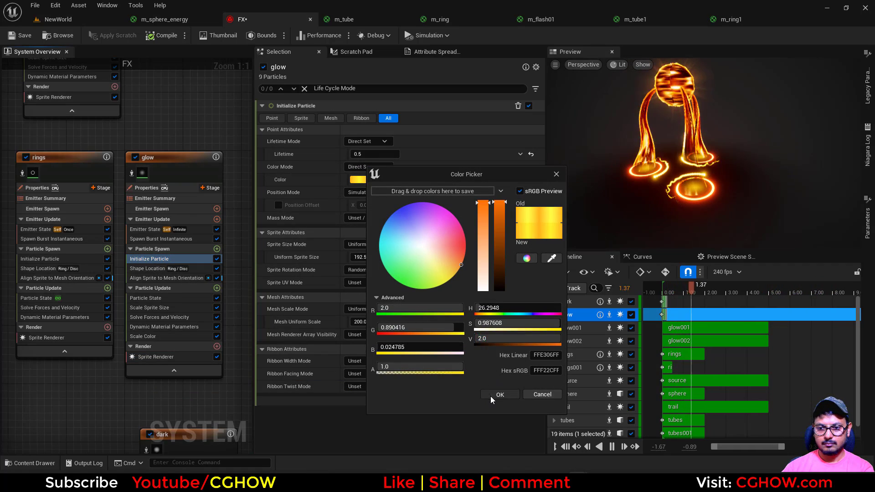
left_click(498, 395)
left_click(58, 19)
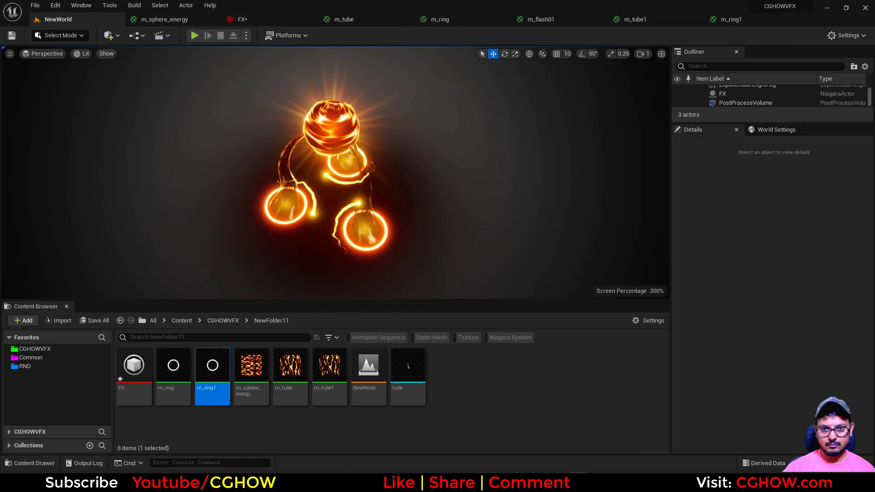
mouse_move(528, 175)
left_mouse_down("alt")
mouse_move(511, 169)
mouse_move(519, 160)
mouse_move(528, 175)
left_mouse_up("alt")
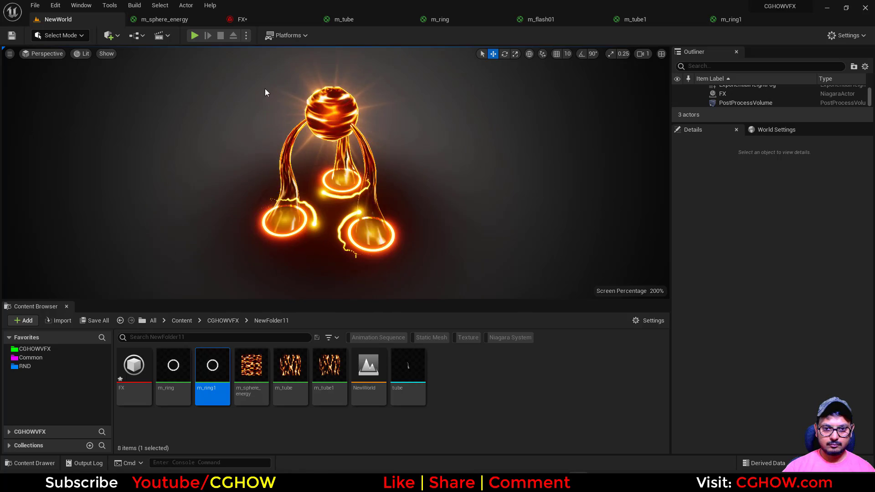
Isolate the rings emitter in FX and drive its step dynamic material parameter with Float from Curve.
left_click(246, 19)
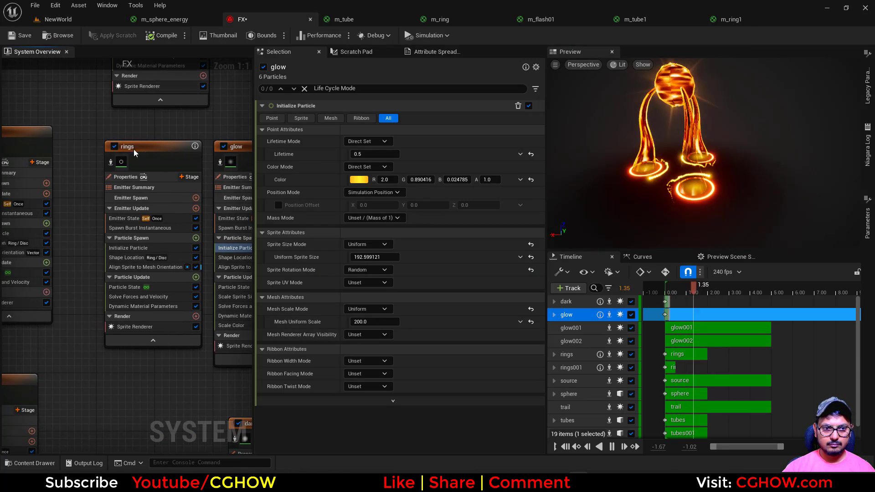
left_click(110, 162)
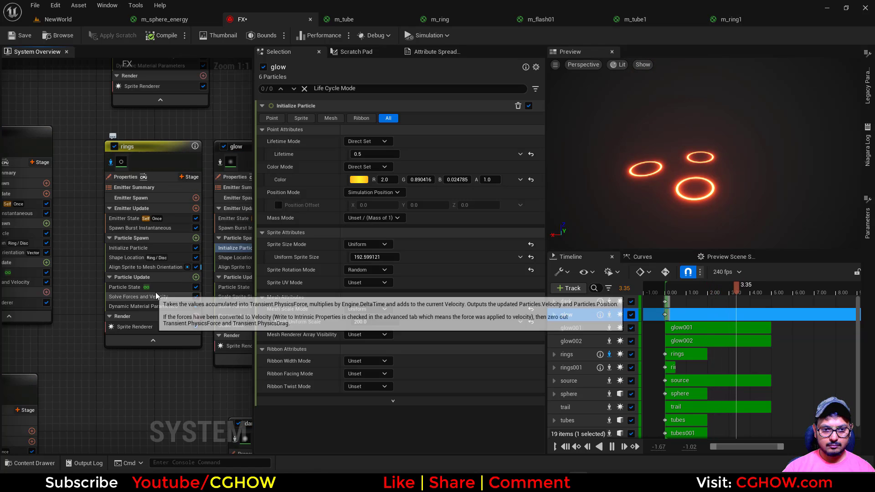
left_click(157, 306)
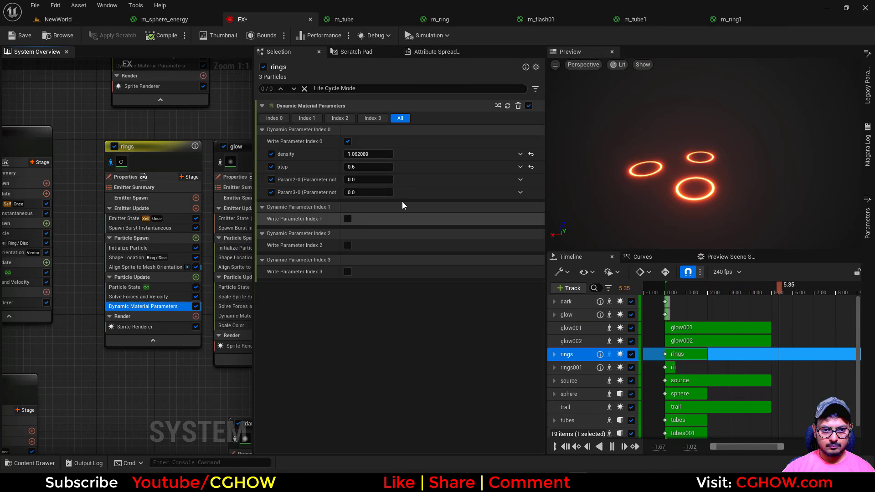
left_click(520, 167)
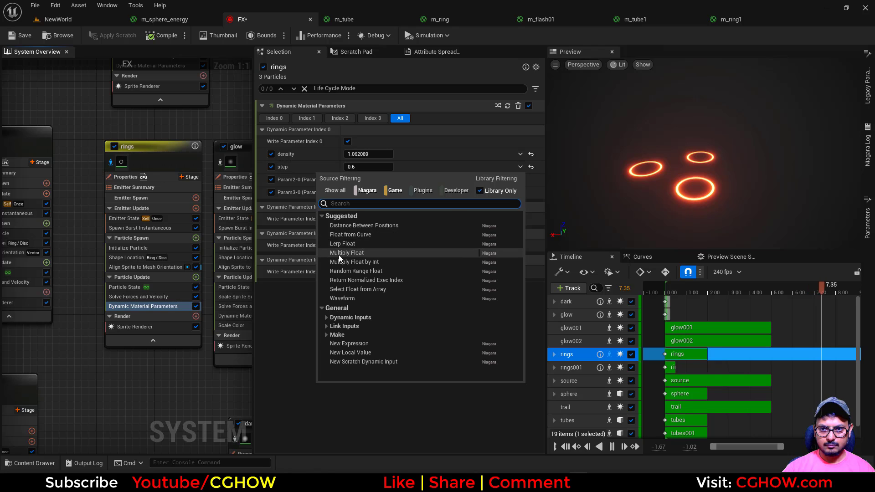
left_click(361, 234)
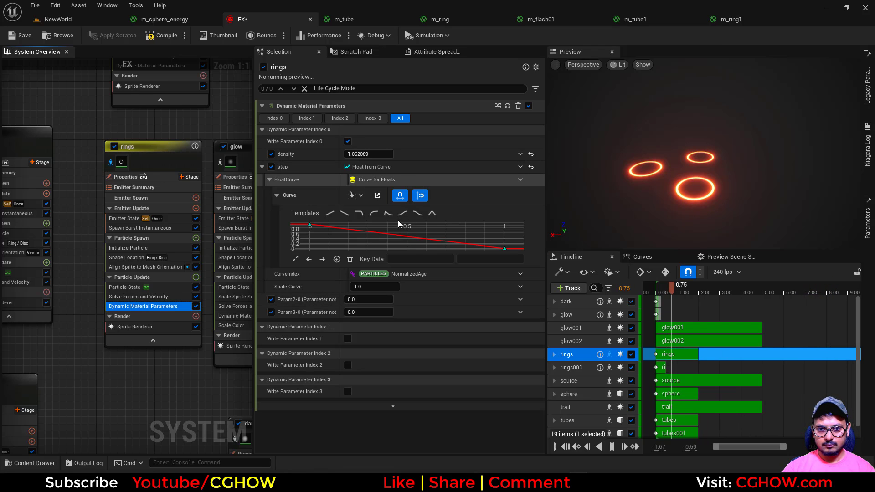
Set the step curve's key at time 0 to 0.6 and its key at time 1 to 0.7.
left_click_drag(327, 242, 299, 209)
left_click(490, 260)
type(".9")
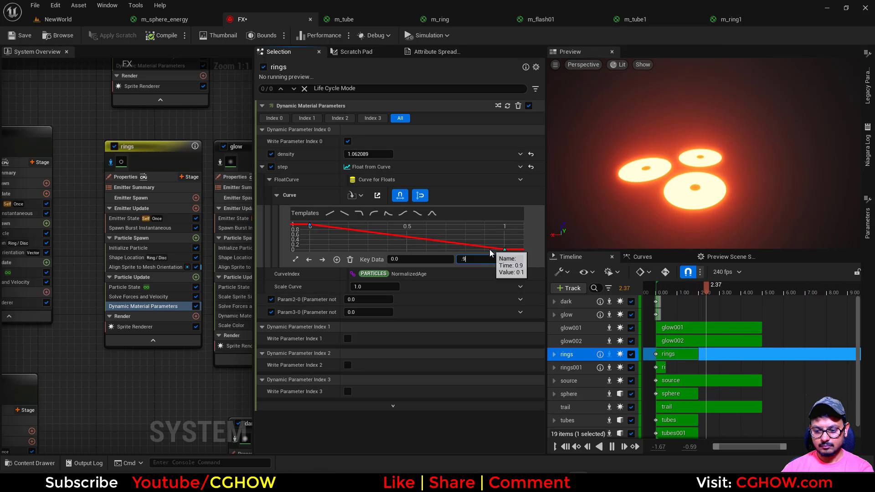
key("BackSpace")
type("6")
left_click_drag(499, 241, 515, 264)
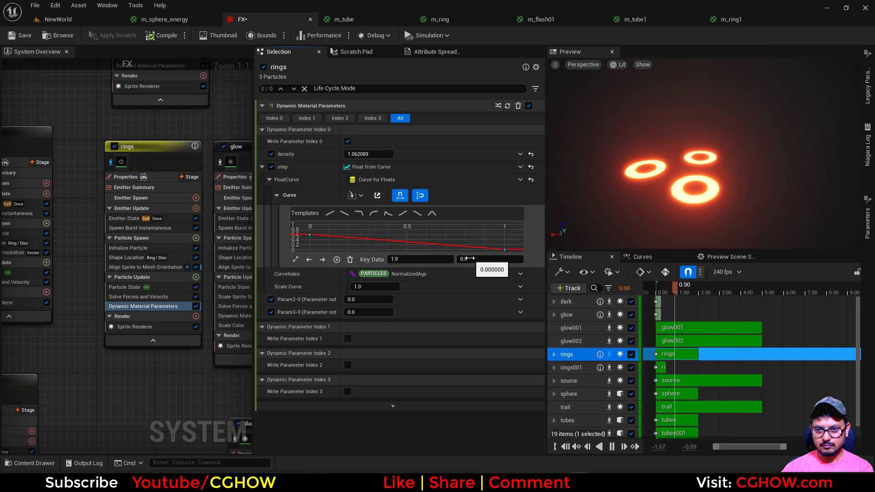
type(".7")
key("Return")
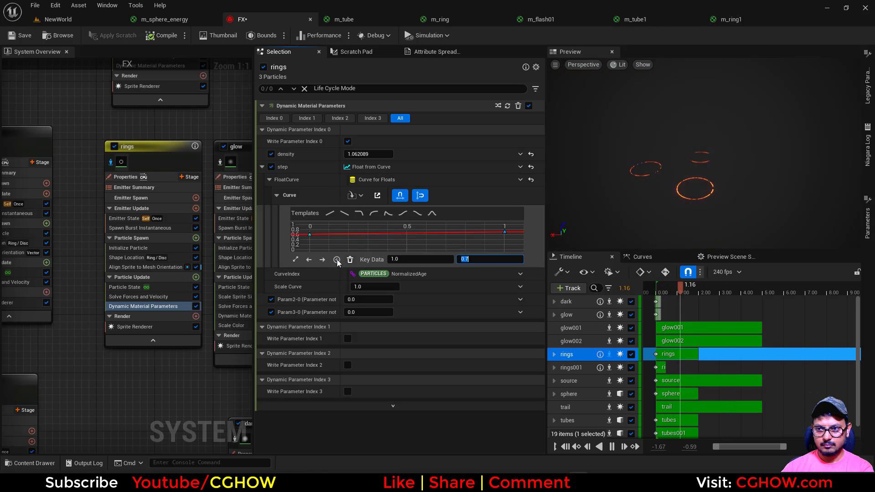
Reset the rings emitter's Loop Behavior to Infinite and set its Loop Duration to 1.
left_click(130, 229)
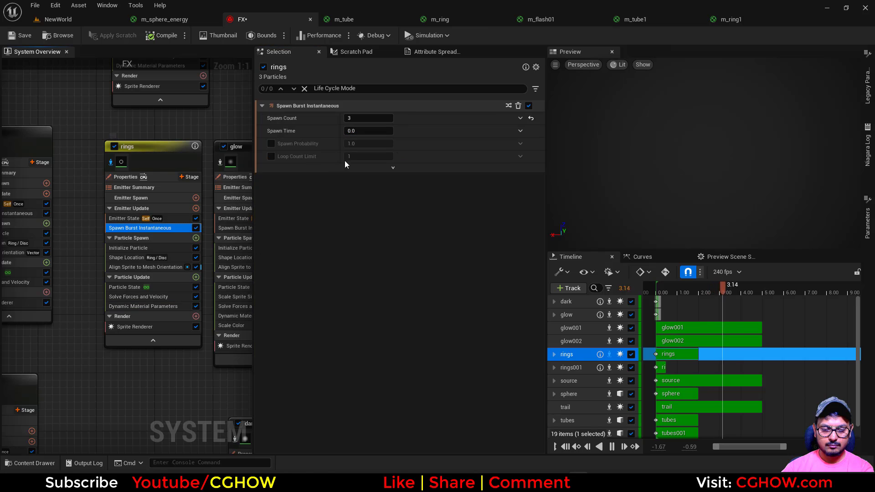
left_click(125, 219)
left_click(531, 167)
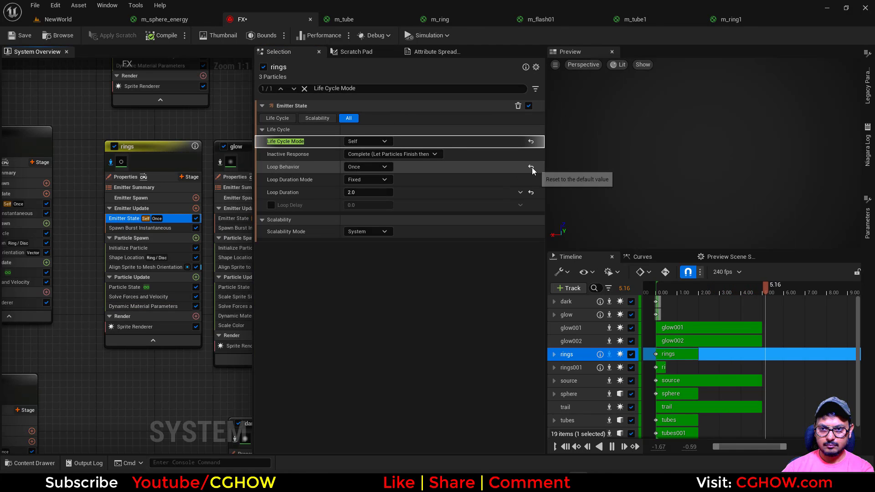
left_click(383, 180)
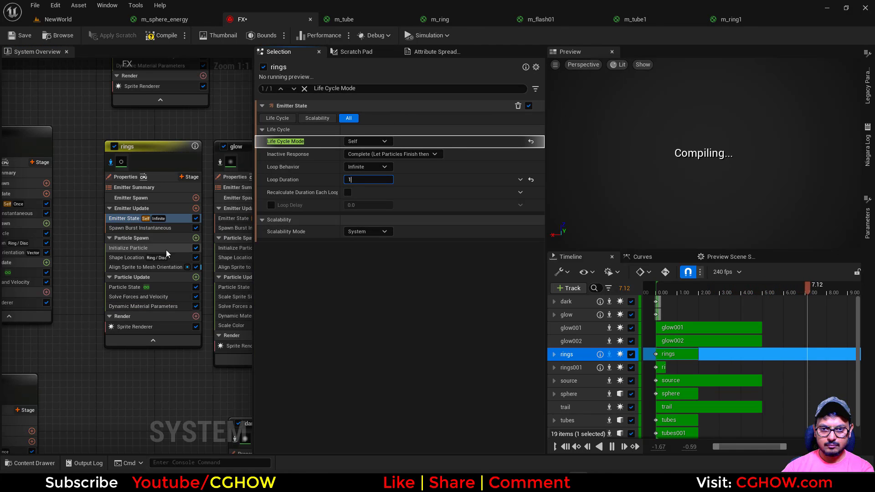
type("1")
Set the rings emitter's Lifetime Mode to Direct Set and enable killing particles when their lifetime has elapsed.
left_click(166, 250)
left_click(367, 141)
left_click(367, 164)
left_click(371, 143)
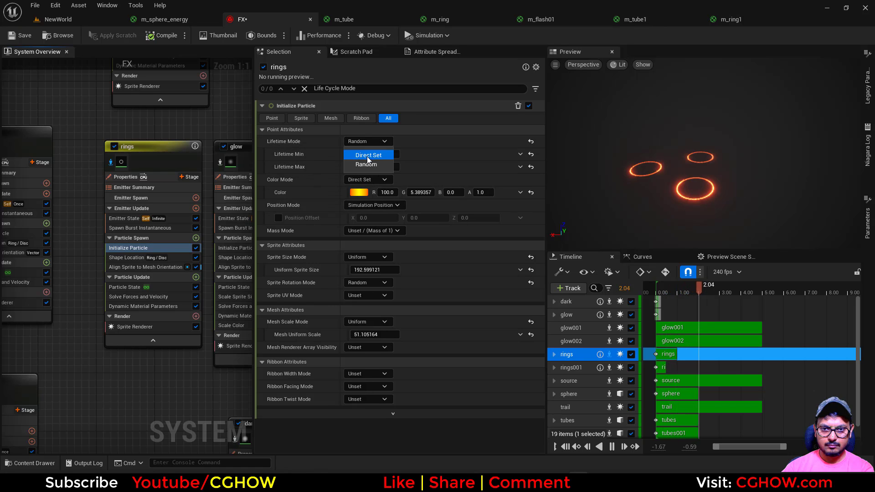
left_click(368, 155)
left_click(125, 288)
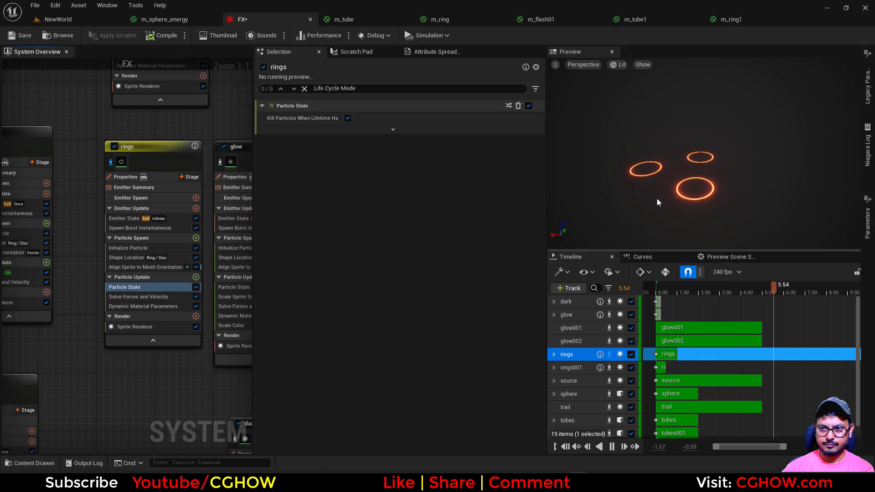
Compare the looping rings in the NewWorld level with the isolated FX preview.
left_click(54, 19)
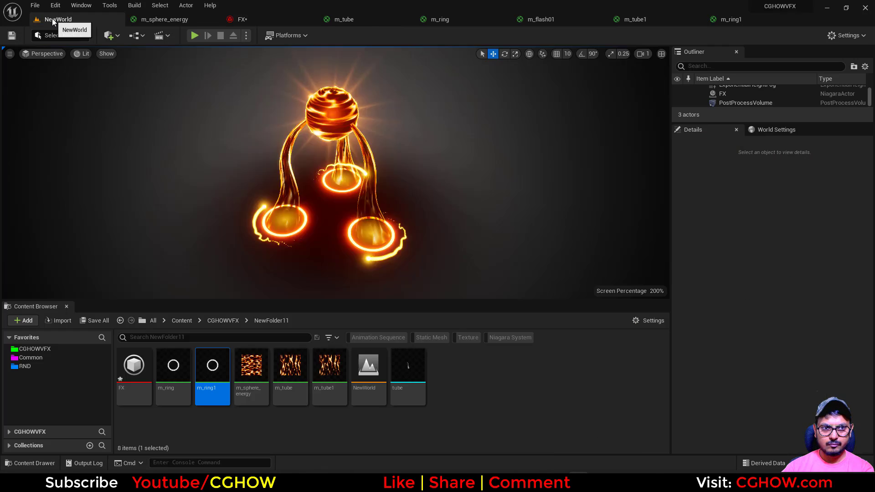
left_click(240, 19)
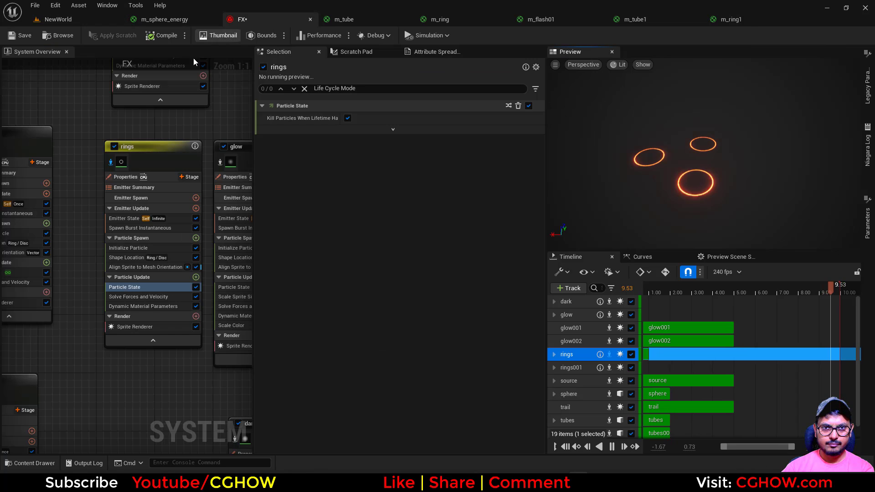
left_click(79, 23)
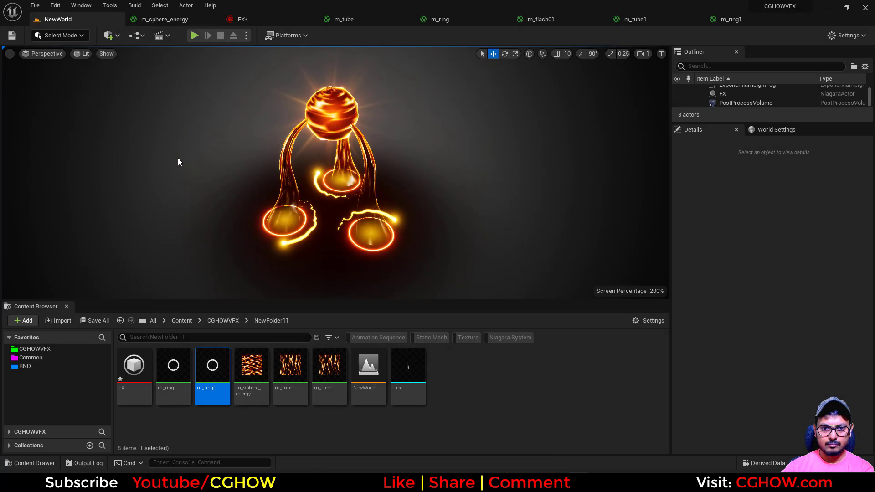
Turn off isolation of the rings emitter in FX and set its Loop Duration to 0.5.
left_click(253, 21)
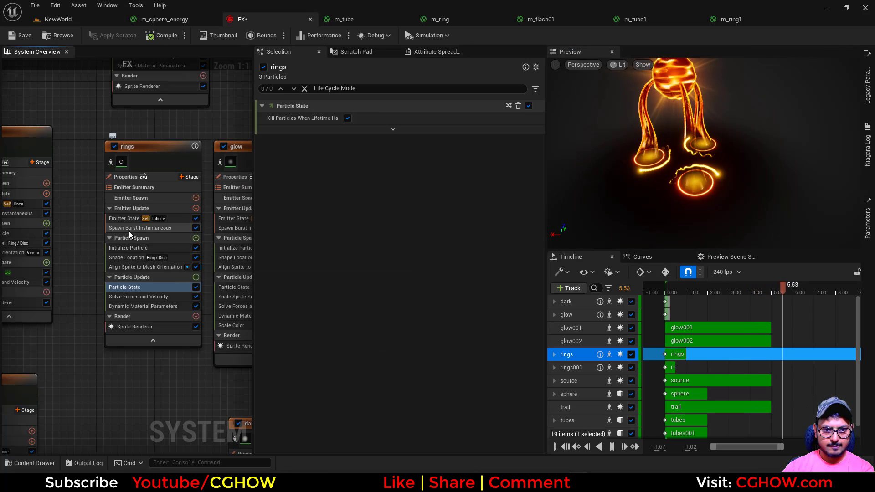
left_click(127, 218)
type("0.5")
key("Return")
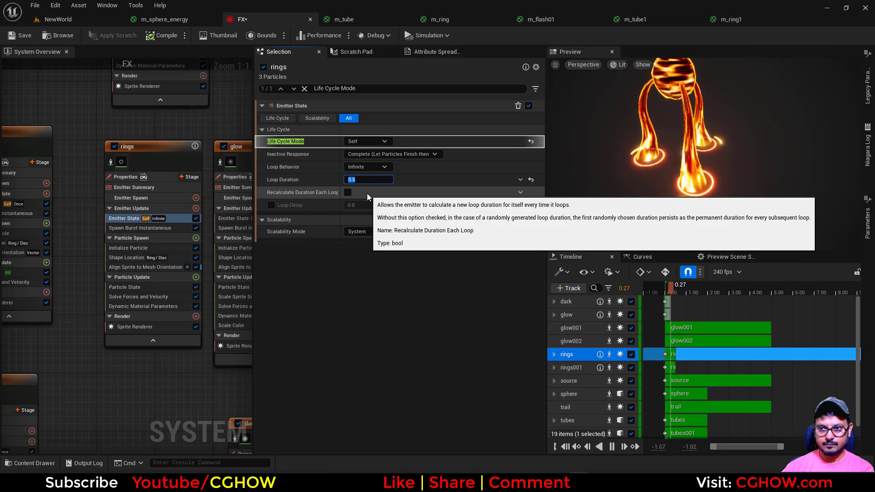
Add a Scale Sprite Size module to the rings emitter's Particle Update and set its uniform curve's first key value to 1.
left_click(196, 278)
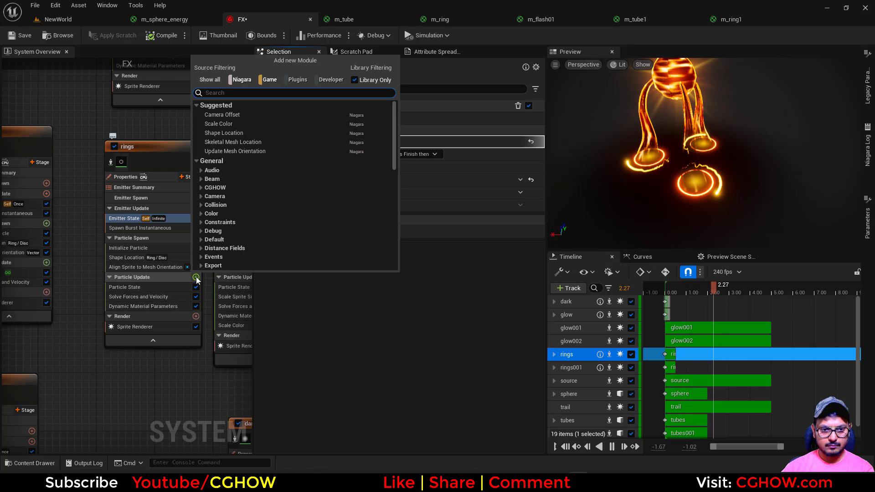
type("size")
left_click(225, 194)
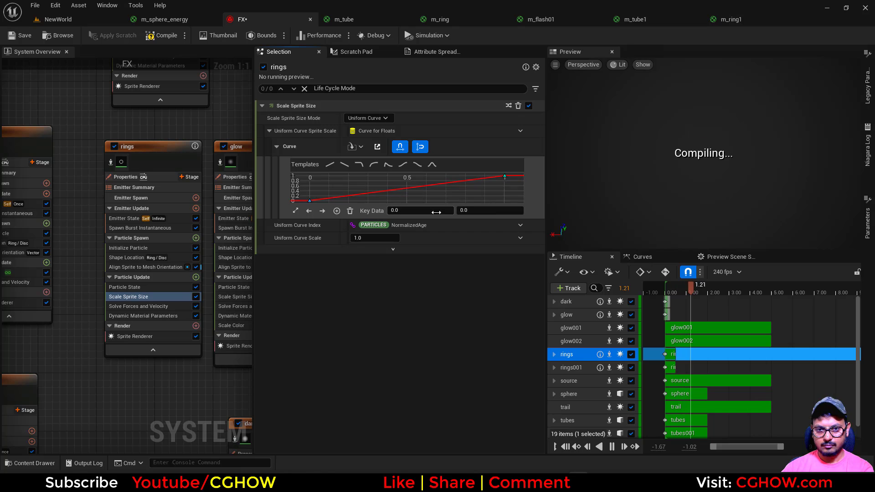
left_click(472, 213)
type("1")
key("Return")
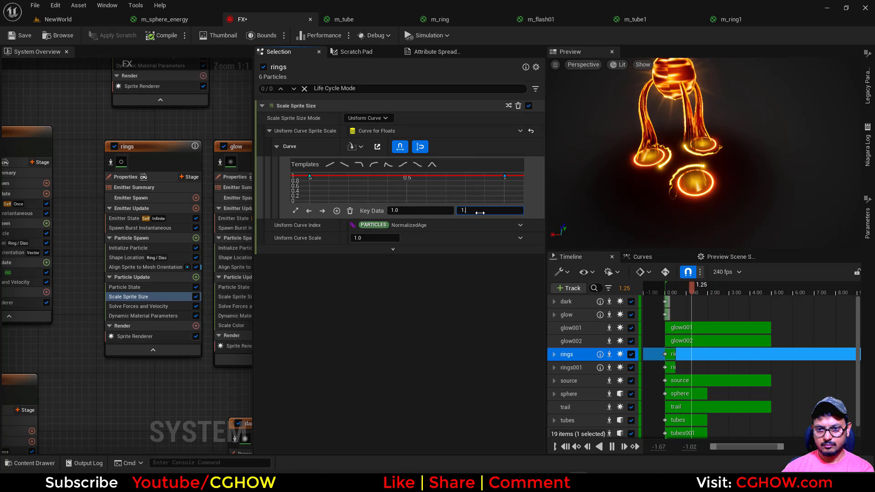
Set the end key of the rings emitter's sprite size curve to a value of 1.5.
type("2")
key("Return")
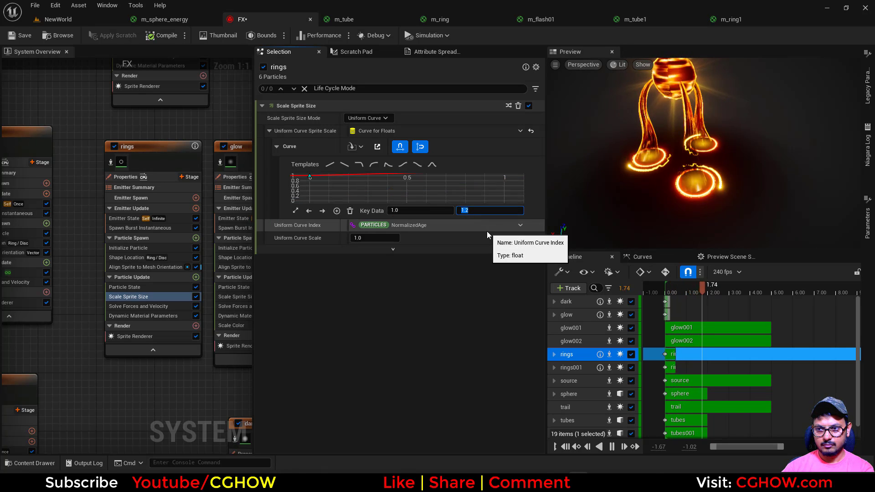
type("1.5")
key("Return")
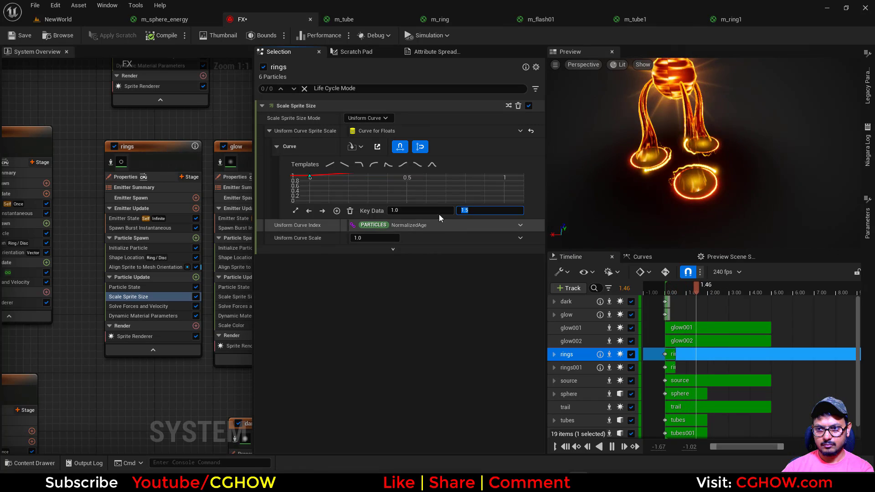
In the rings emitter's step parameter curve, add a key at time 0.3 with value 0.6 and set the start key to 0.7.
left_click(144, 317)
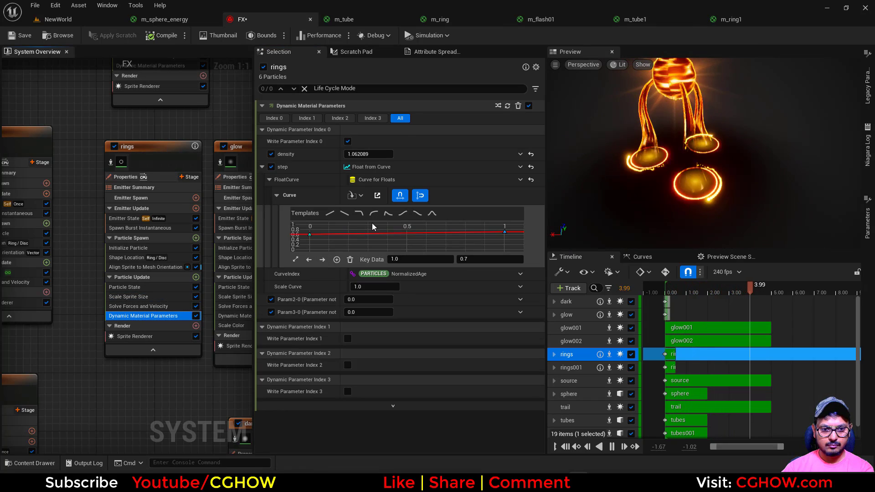
left_click(296, 260)
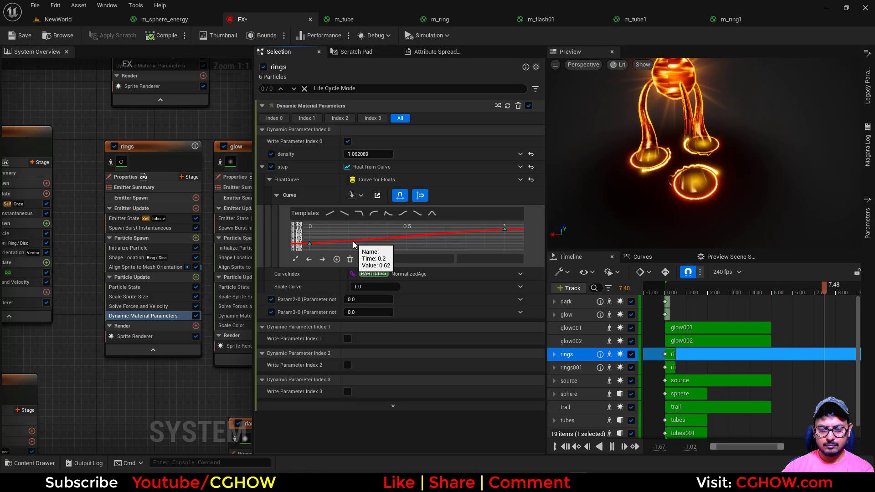
double_click(354, 245)
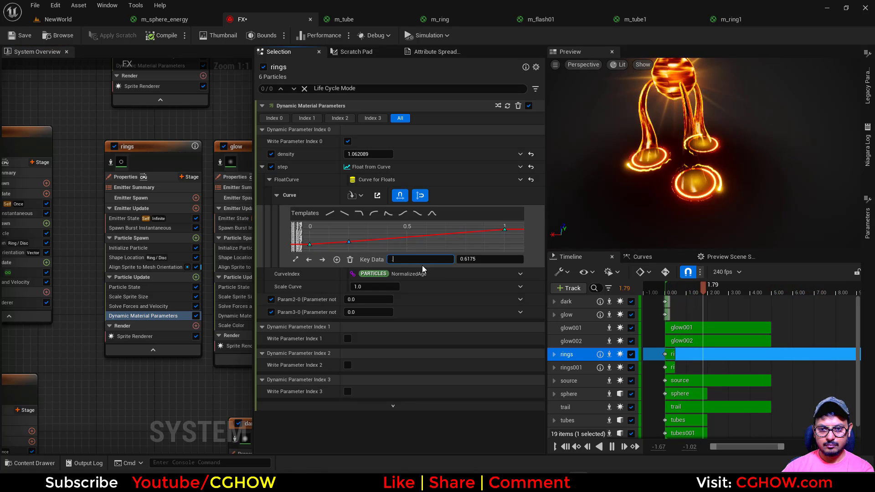
left_click(474, 259)
key("BackSpace")
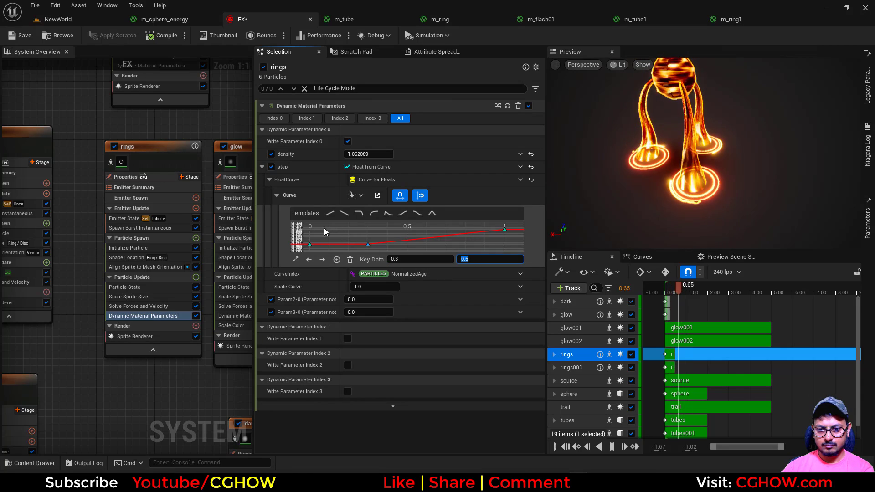
key("Return")
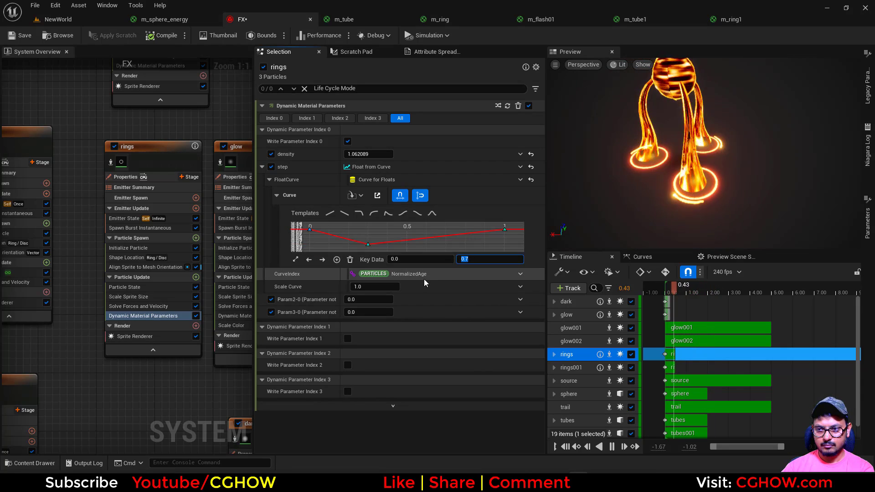
Examine the finished energy sphere, tubes and pulsing rings from all sides in the full-screen NewWorld viewport.
left_click(75, 22)
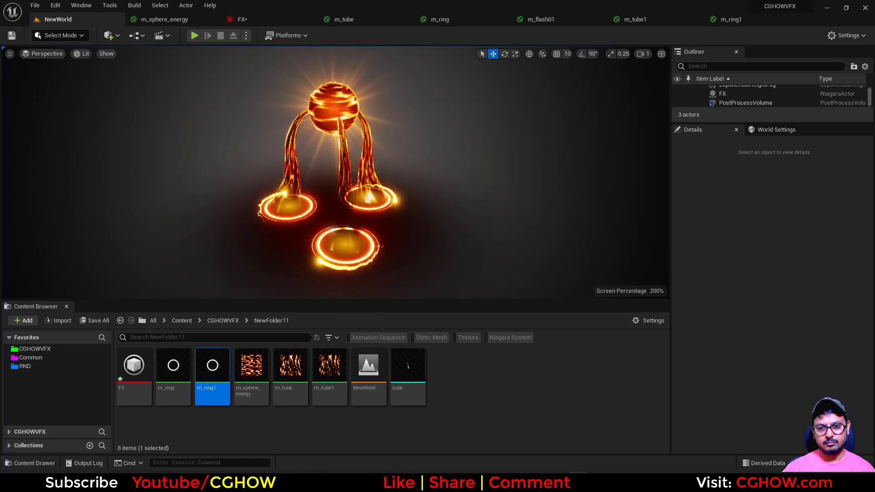
left_click_drag(335, 173, 214, 210, "alt")
left_click_drag(625, 228, 569, 197, "alt")
left_click_drag(516, 200, 426, 201, "alt")
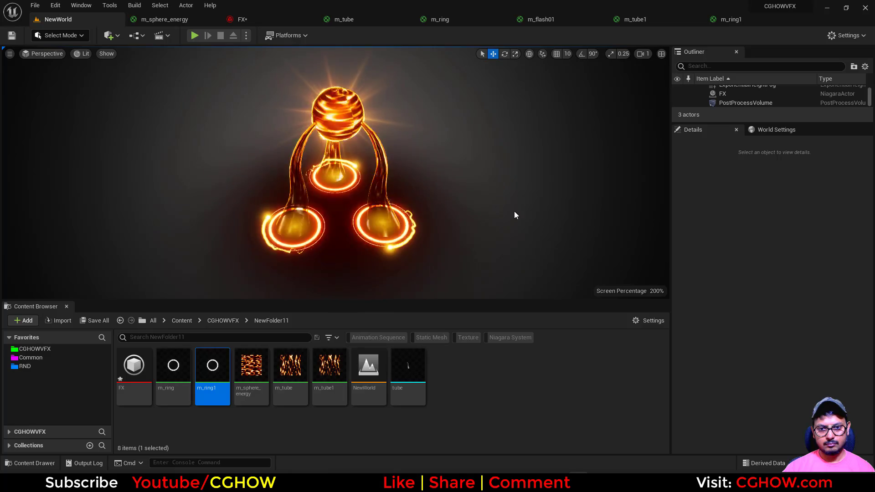
key("F11")
left_click_drag(632, 247, 547, 242, "alt")
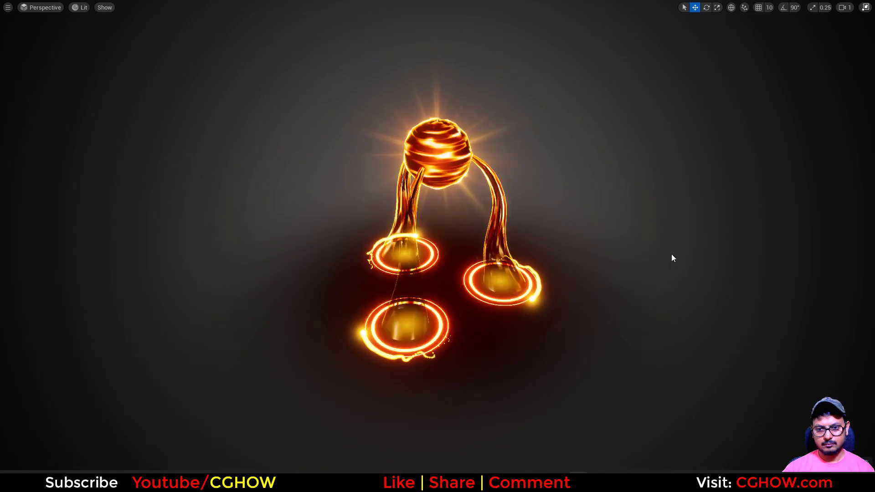
right_click_drag(651, 278, 644, 278, "alt")
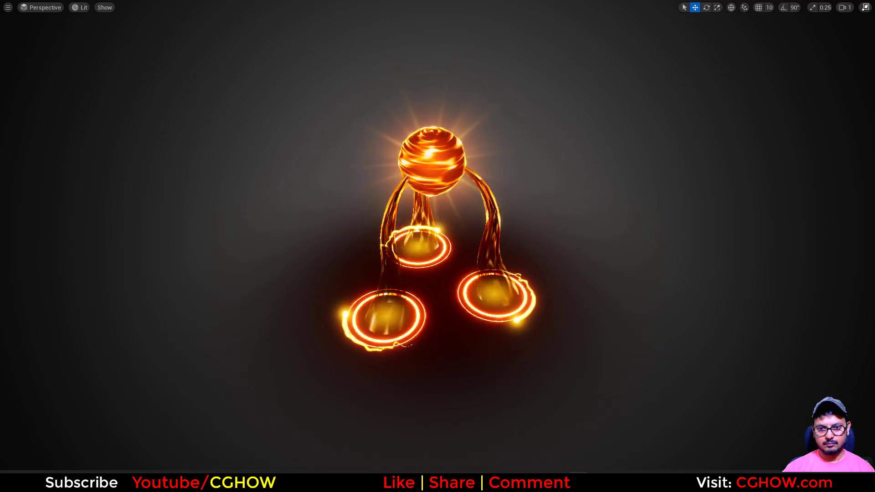
left_click_drag(644, 278, 843, 260, "alt")
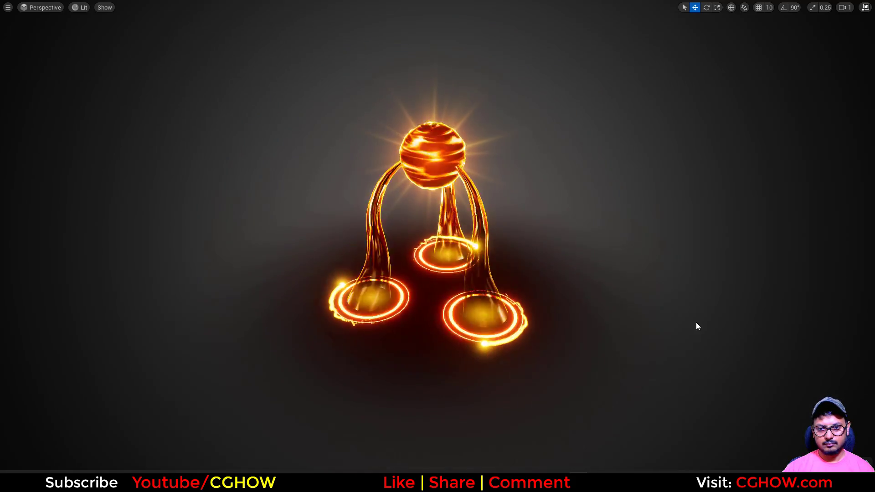
left_click_drag(703, 313, 698, 318, "alt")
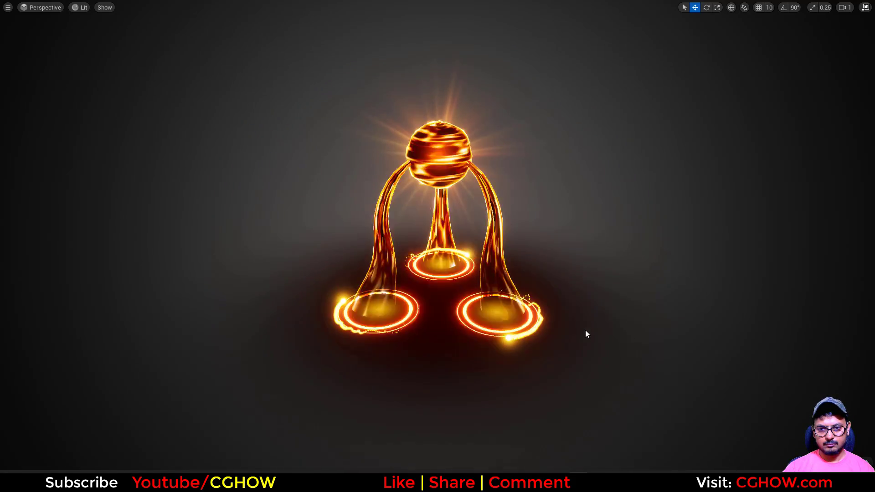
left_click_drag(437, 246, 347, 251, "alt")
left_click_drag(438, 246, 360, 247, "alt")
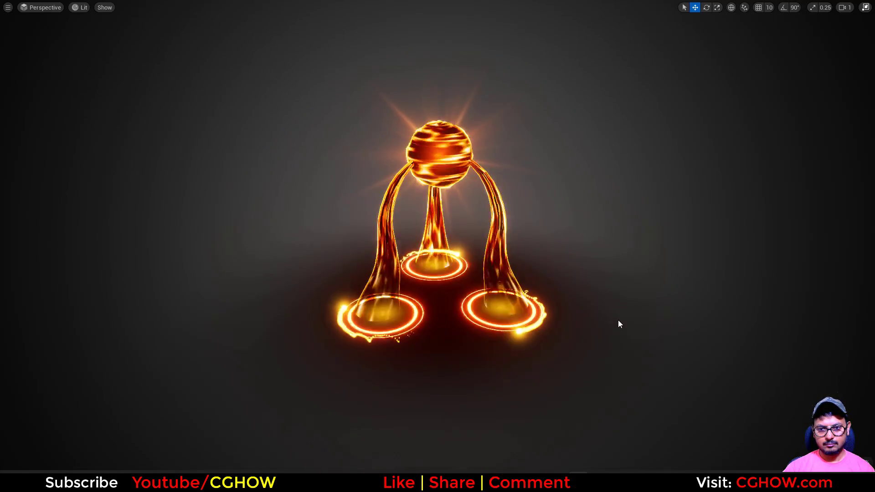
left_click_drag(619, 320, 591, 326, "alt")
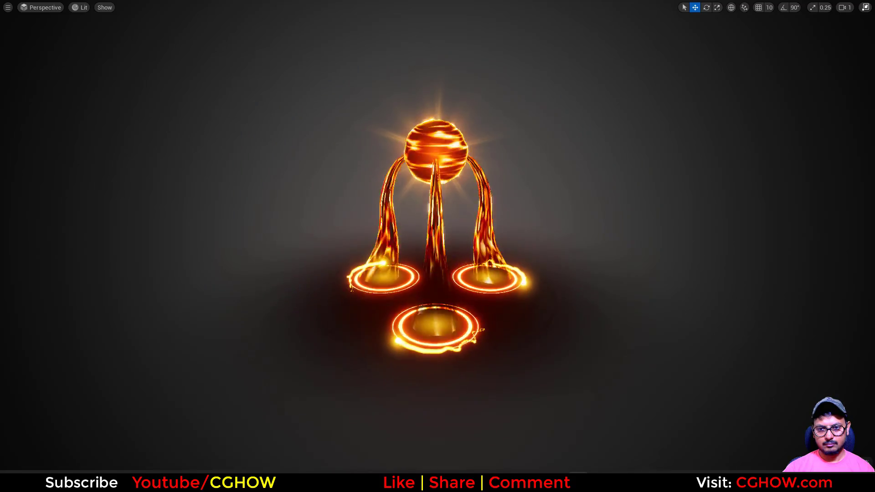
left_click_drag(712, 348, 726, 363, "alt")
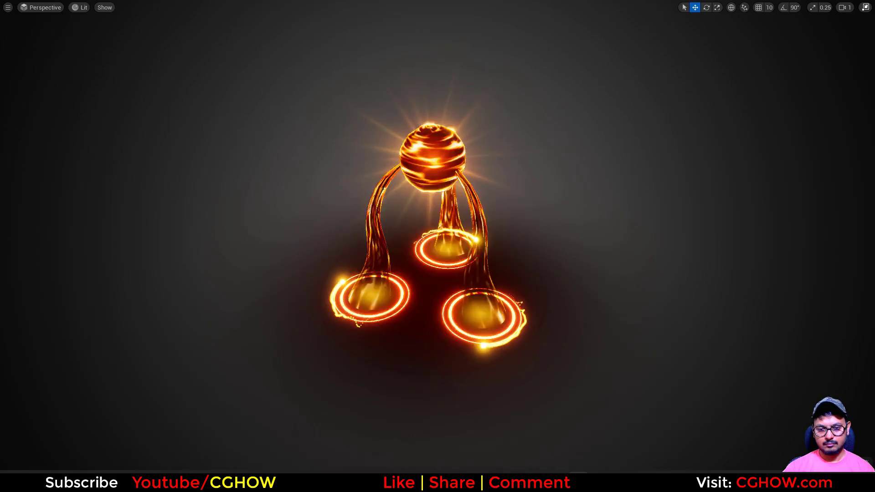